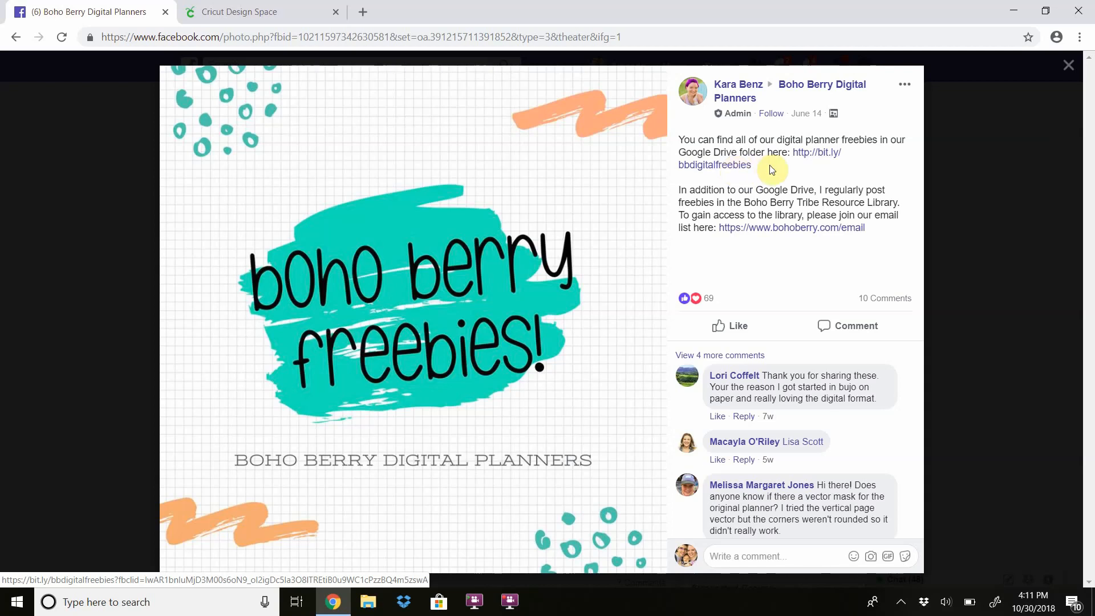
# - Open the Boho Berry digital freebies Google Drive folder linked in the Facebook post and dismiss the Drive promotion
pyautogui.click(732, 167)
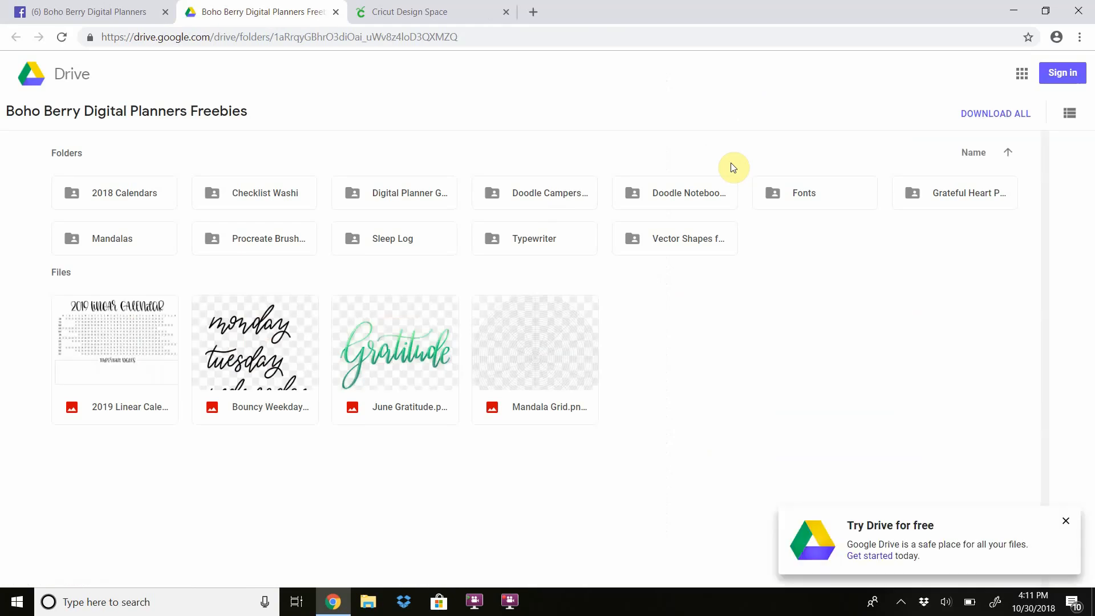
pyautogui.click(1066, 521)
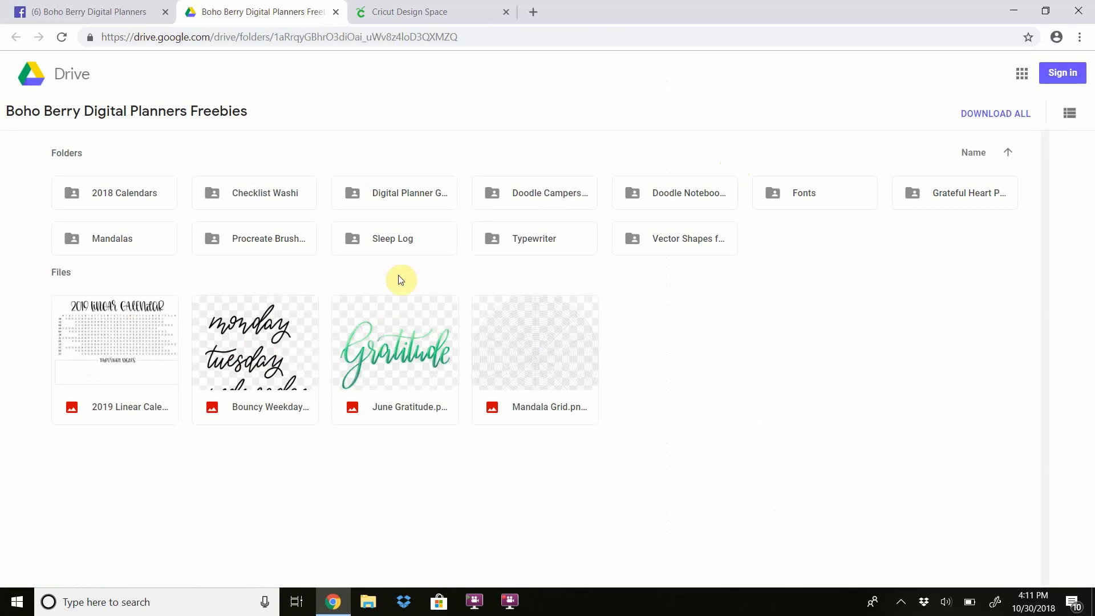
# - Look through the 2018 Calendars, Checklist Washi, Digital Planner Girls, Doodle Campers, Doodle Notebooks and Fonts folders
pyautogui.click(153, 199)
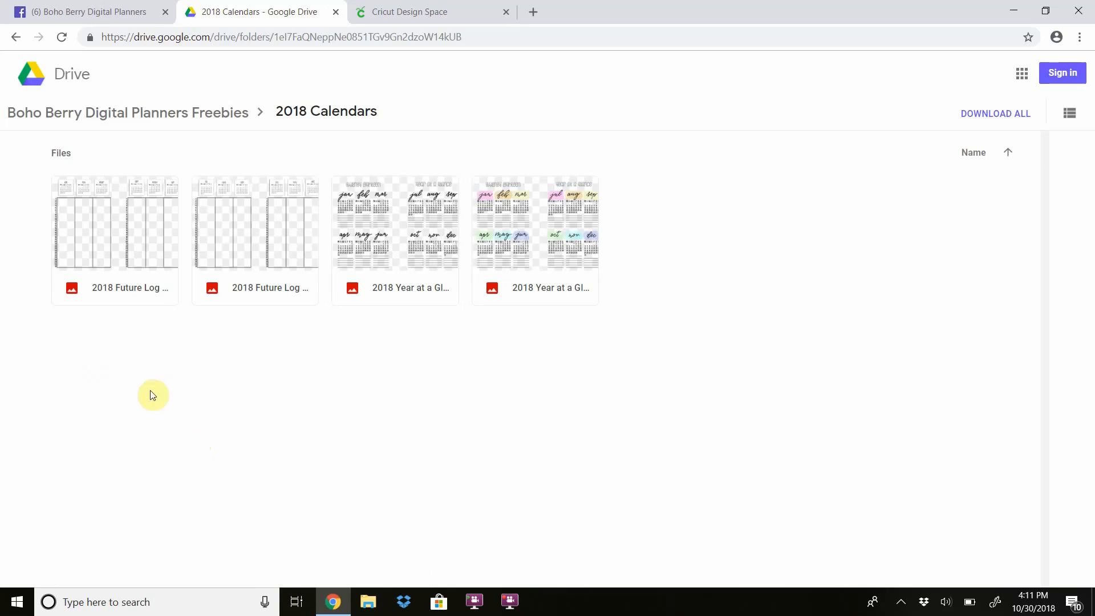
pyautogui.click(15, 37)
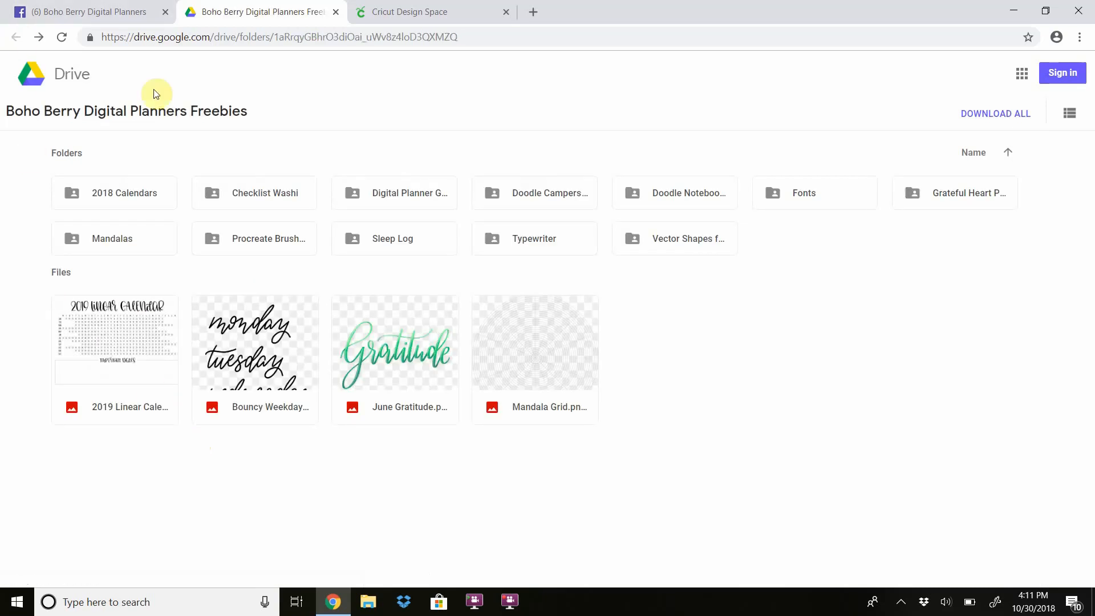
pyautogui.click(269, 195)
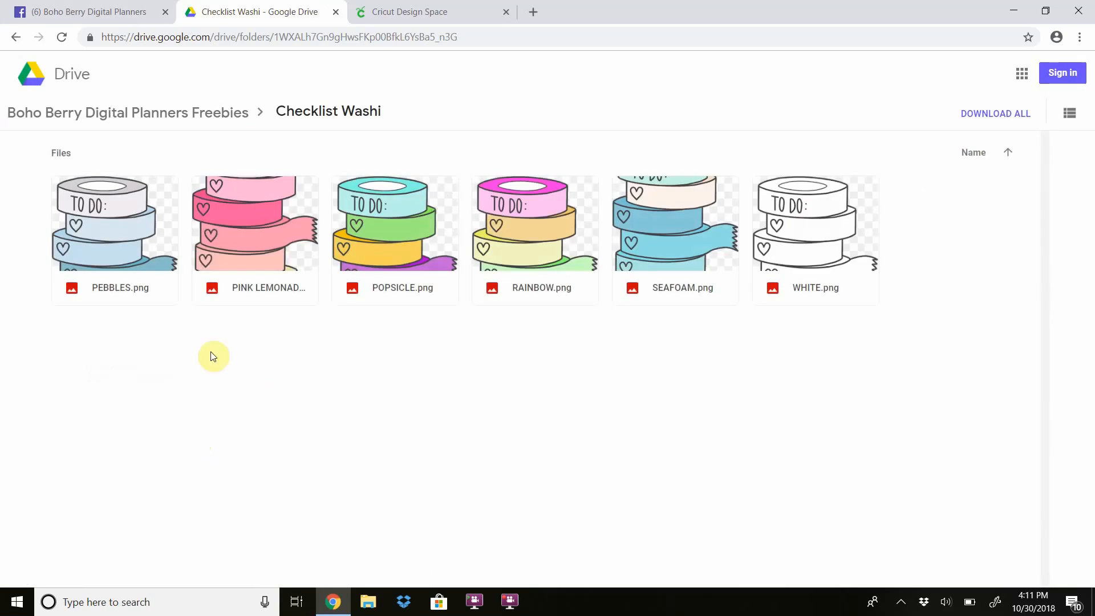
pyautogui.click(14, 41)
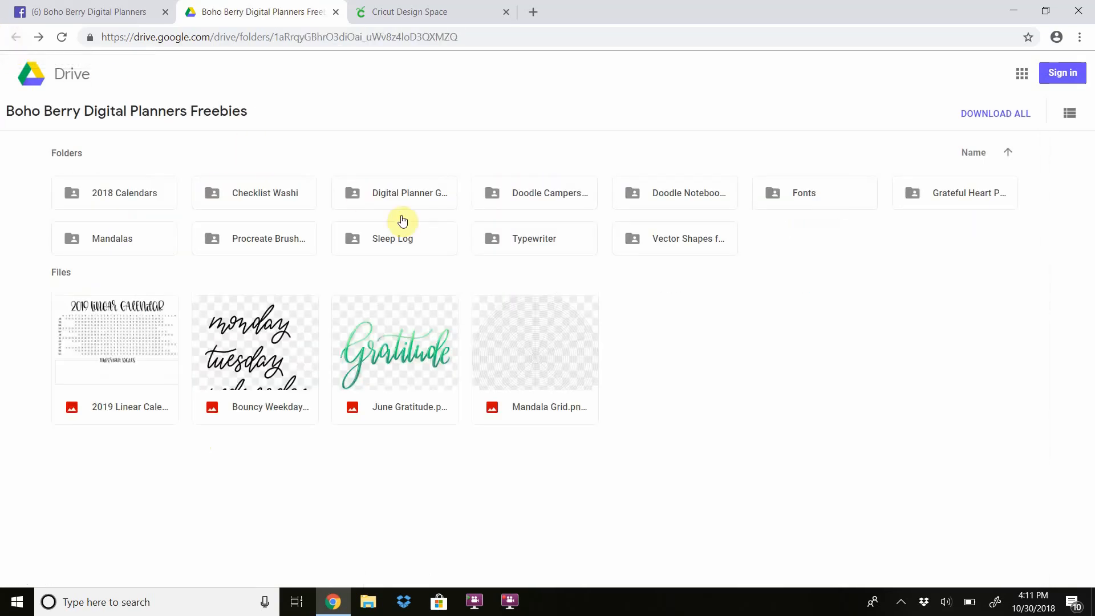
pyautogui.click(436, 206)
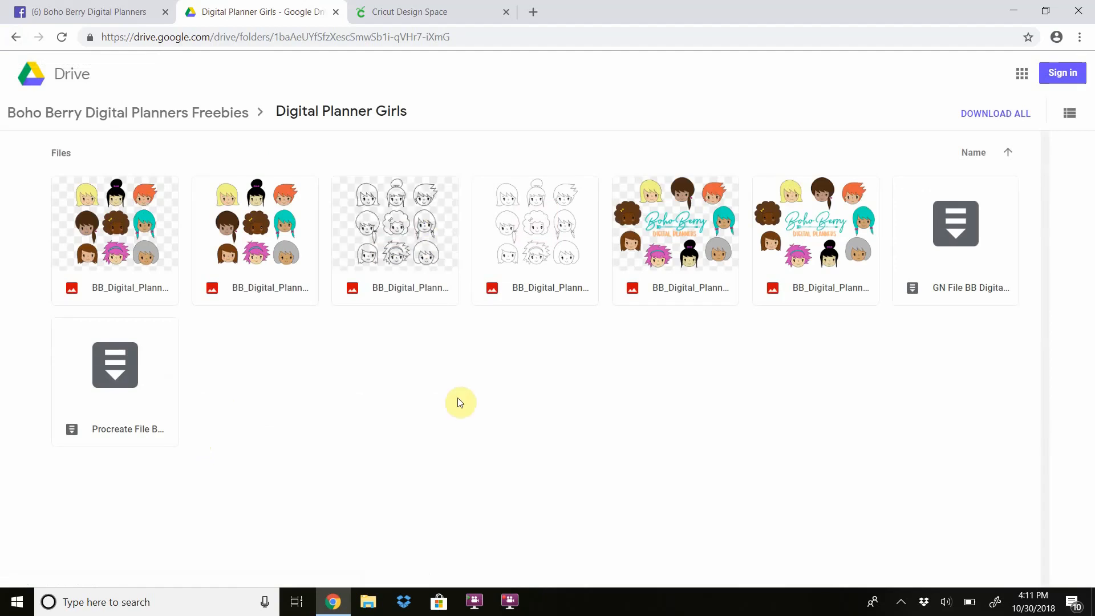
pyautogui.click(15, 40)
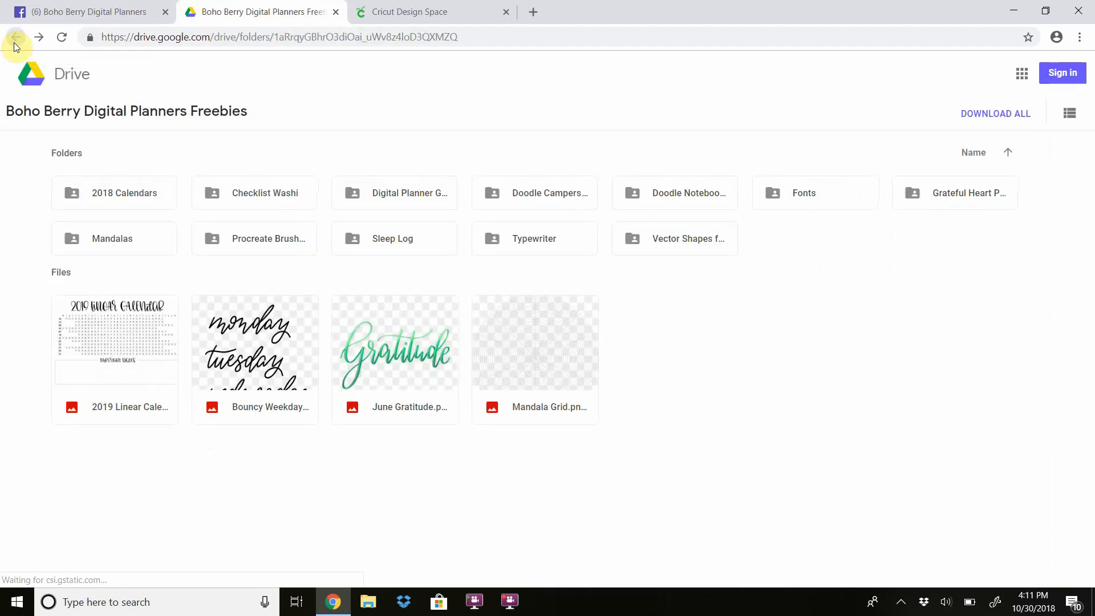
pyautogui.click(522, 195)
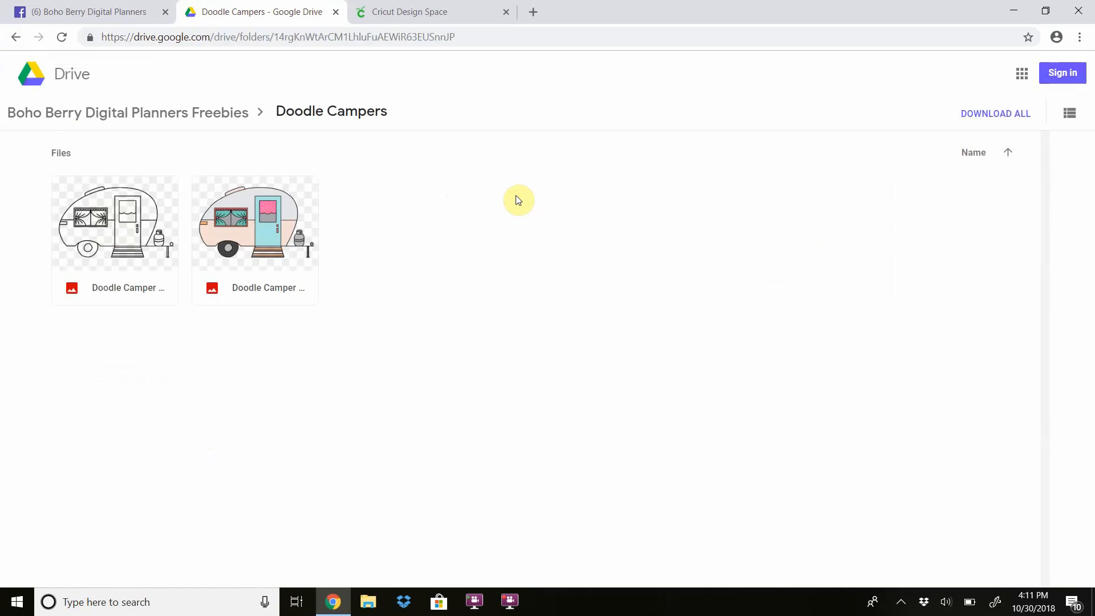
pyautogui.click(15, 37)
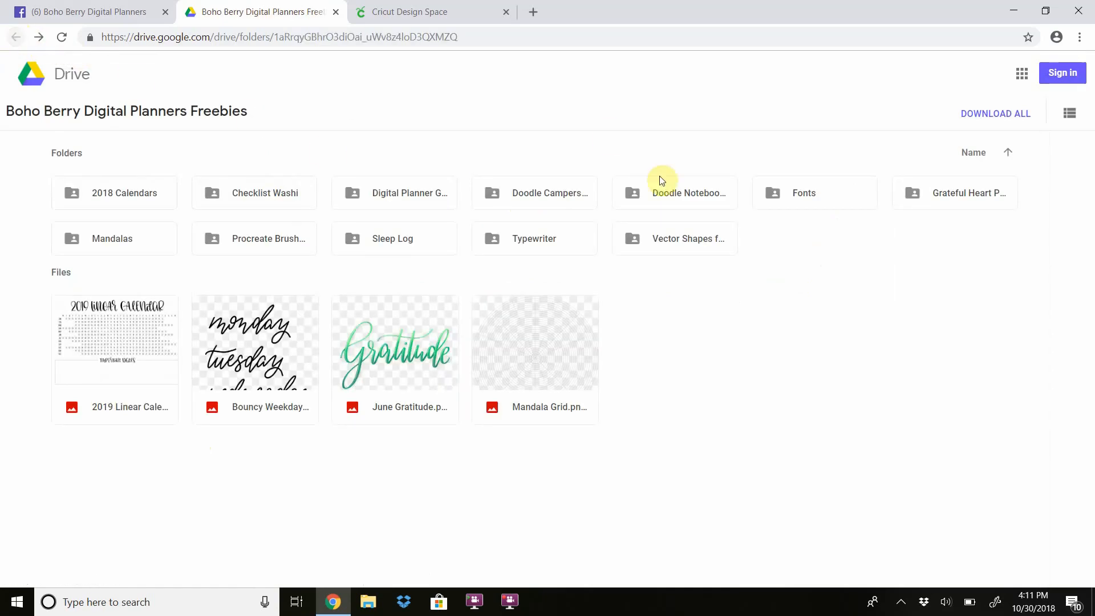
pyautogui.click(690, 198)
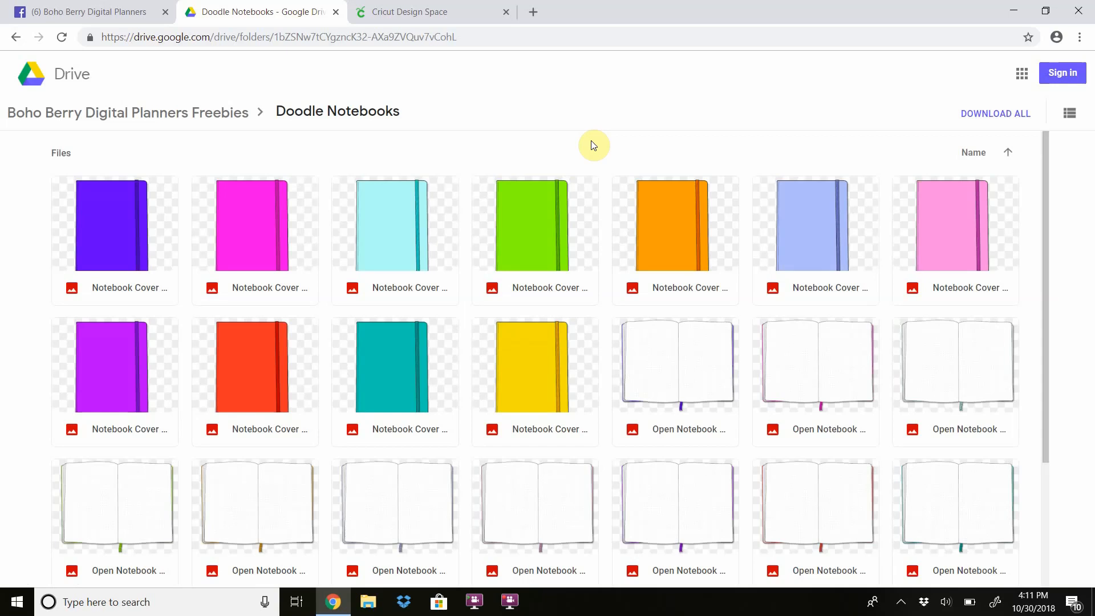
pyautogui.click(15, 36)
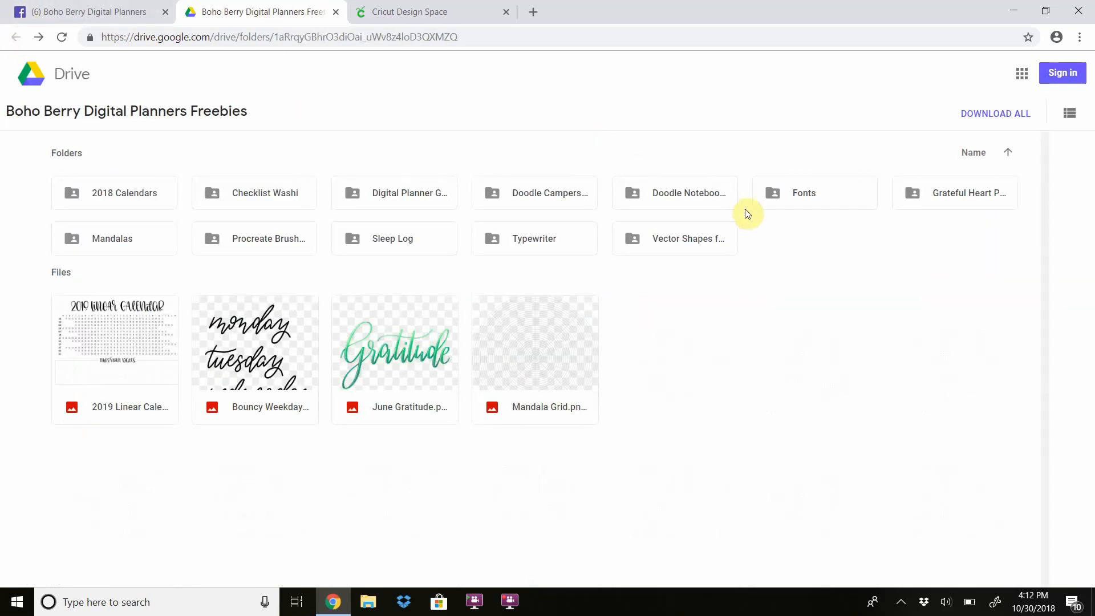
pyautogui.click(807, 192)
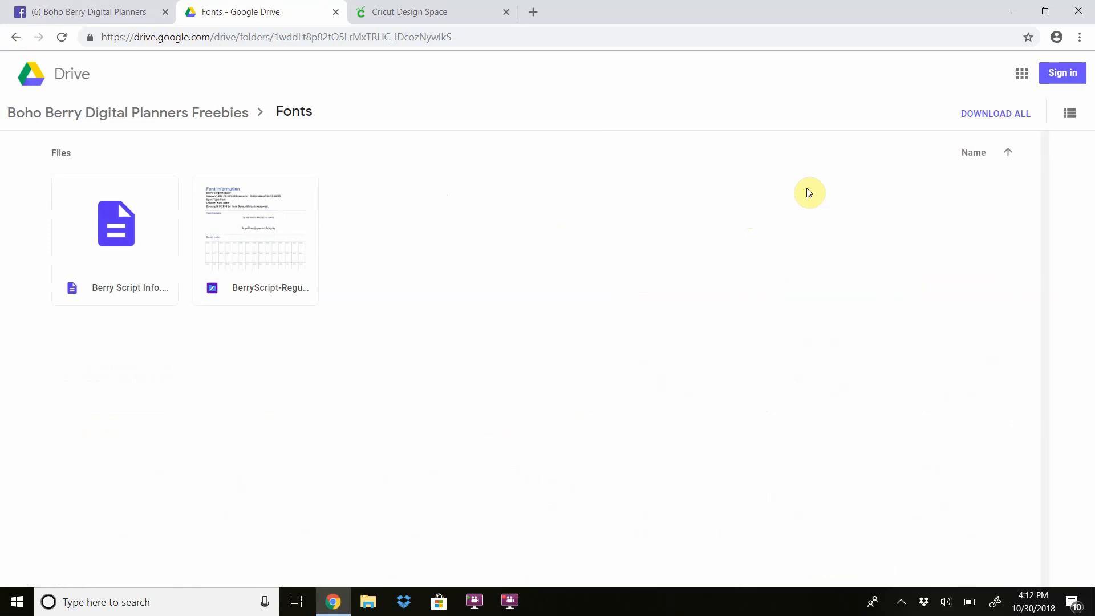
pyautogui.click(16, 36)
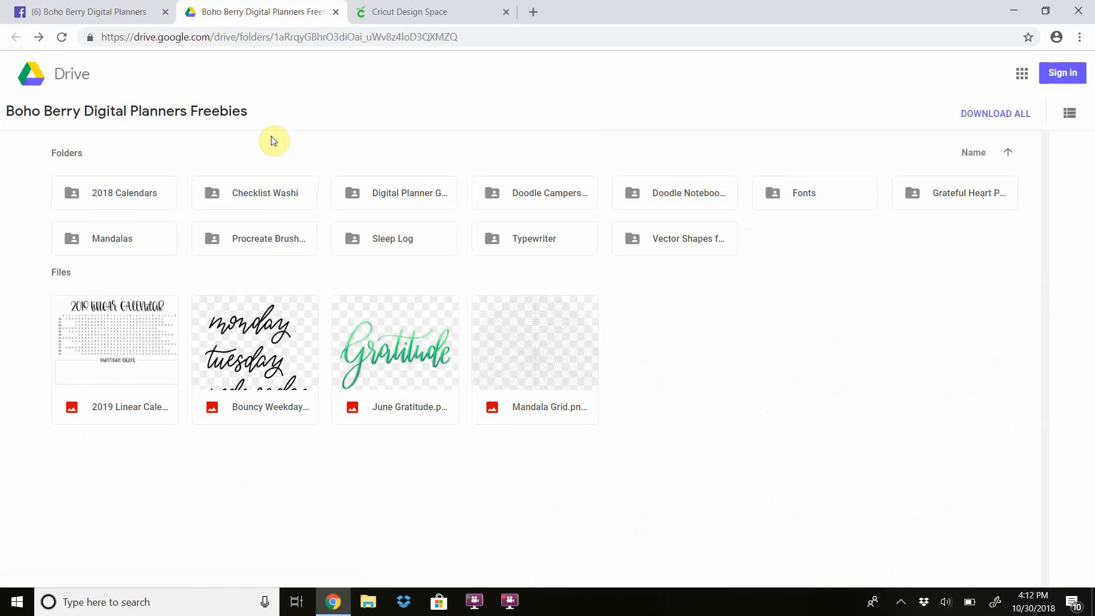
# - Download 2018 Year at a Glance BW.png from the 2018 Calendars folder
pyautogui.doubleClick(109, 192)
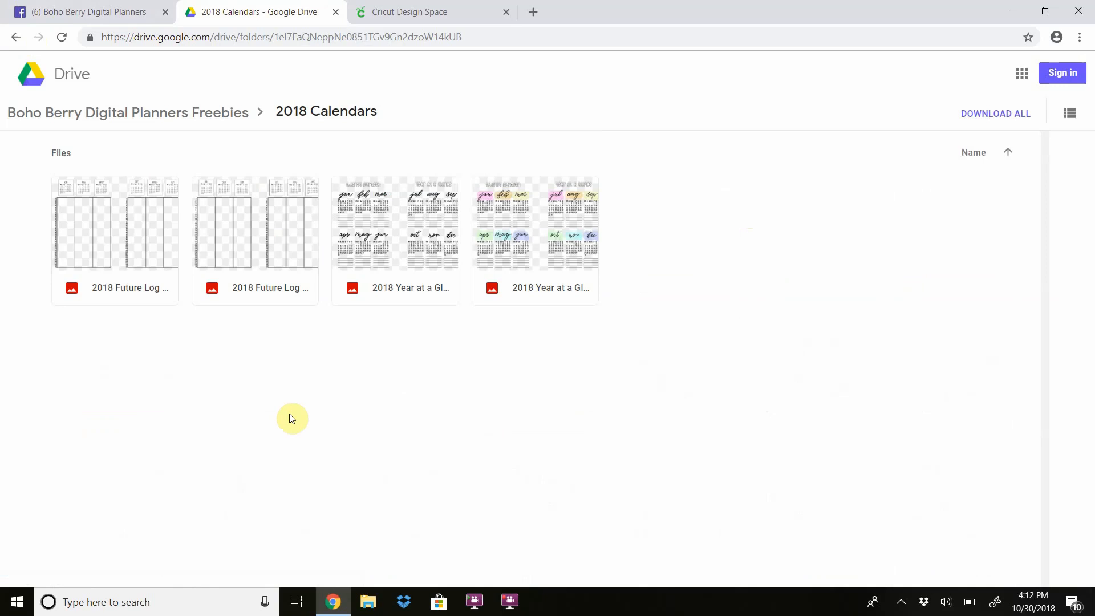
pyautogui.doubleClick(420, 229)
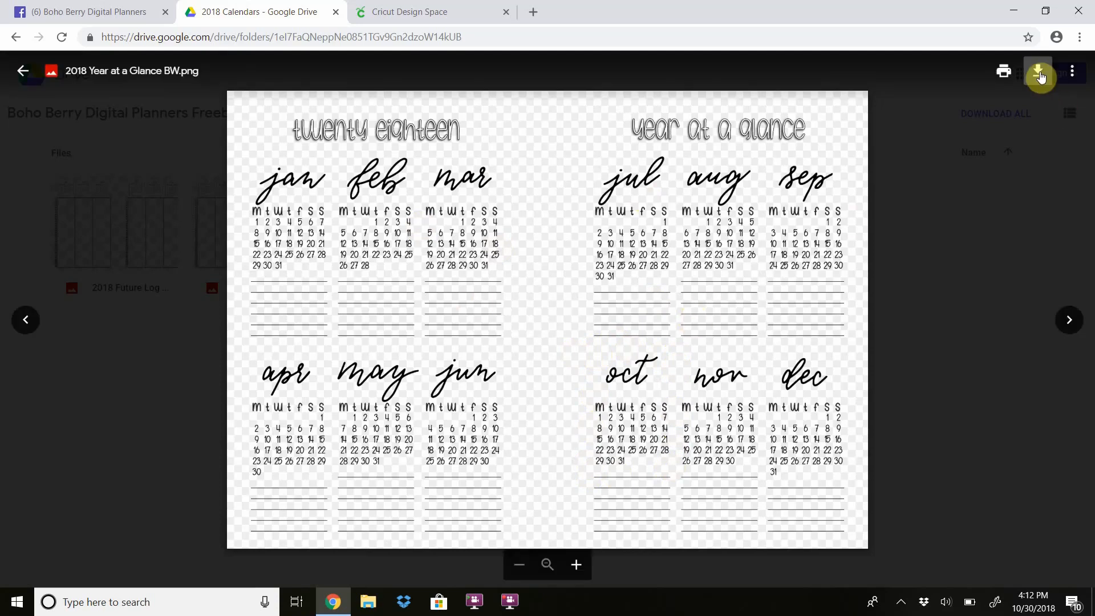
pyautogui.click(1039, 76)
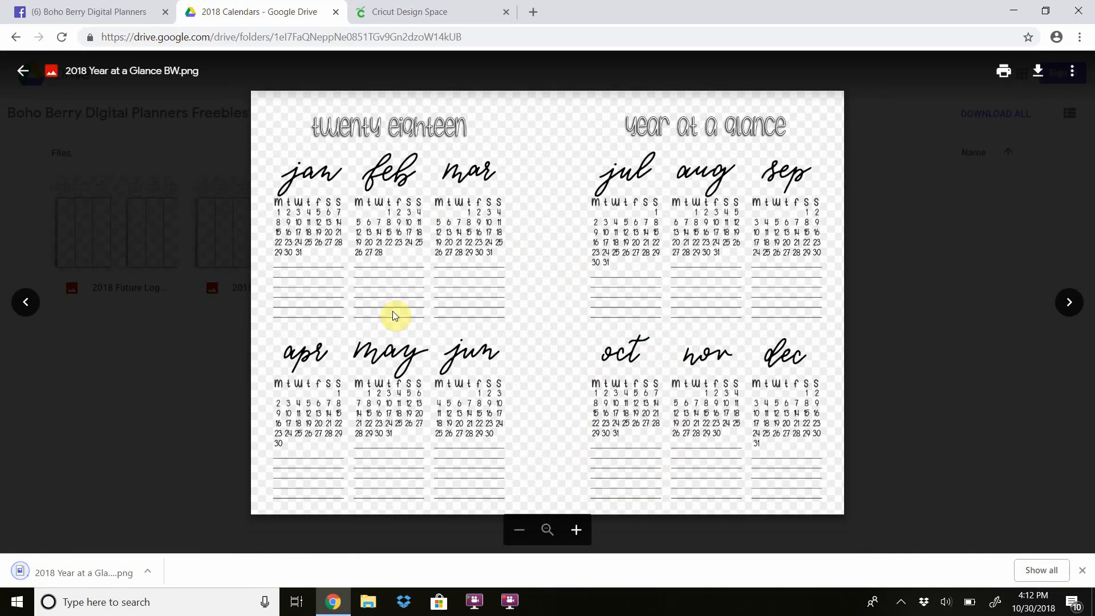
# - Open the downloaded year-at-a-glance image in Photos and start editing it
pyautogui.click(84, 572)
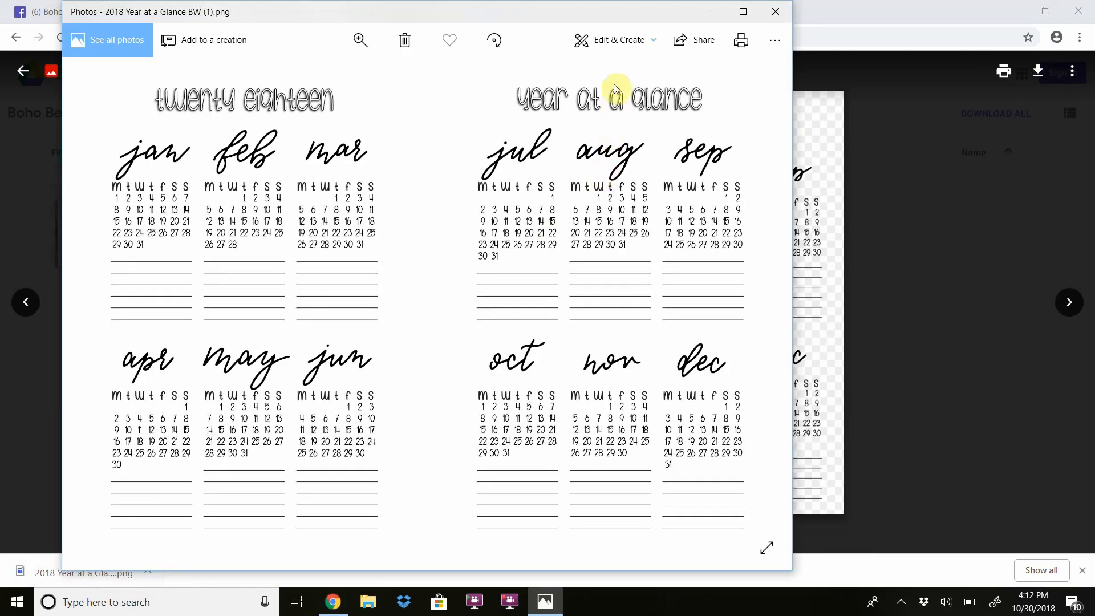
pyautogui.click(617, 43)
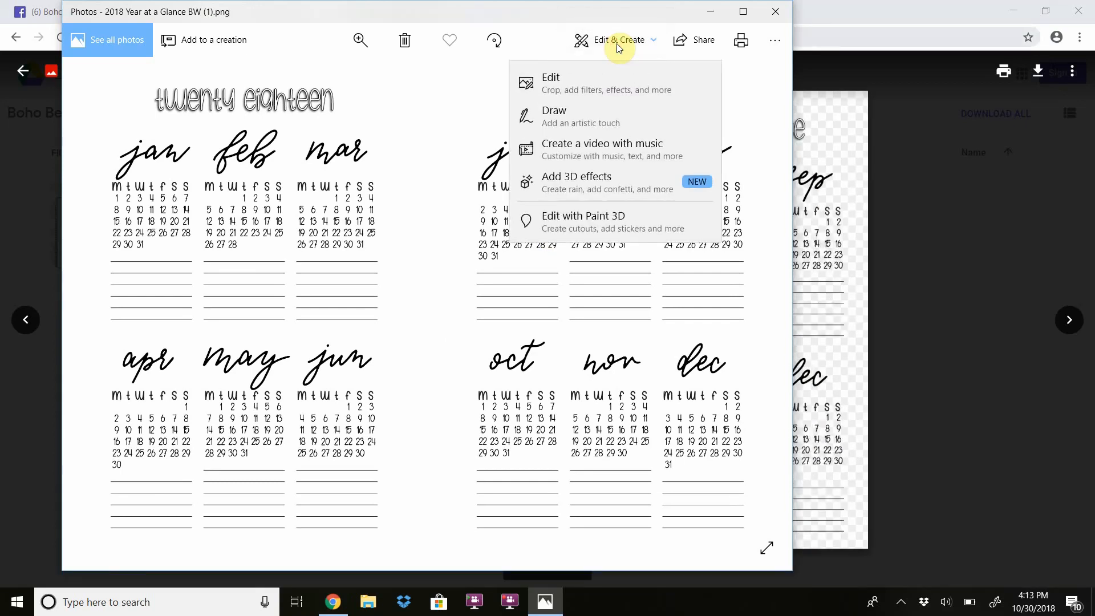
pyautogui.click(602, 86)
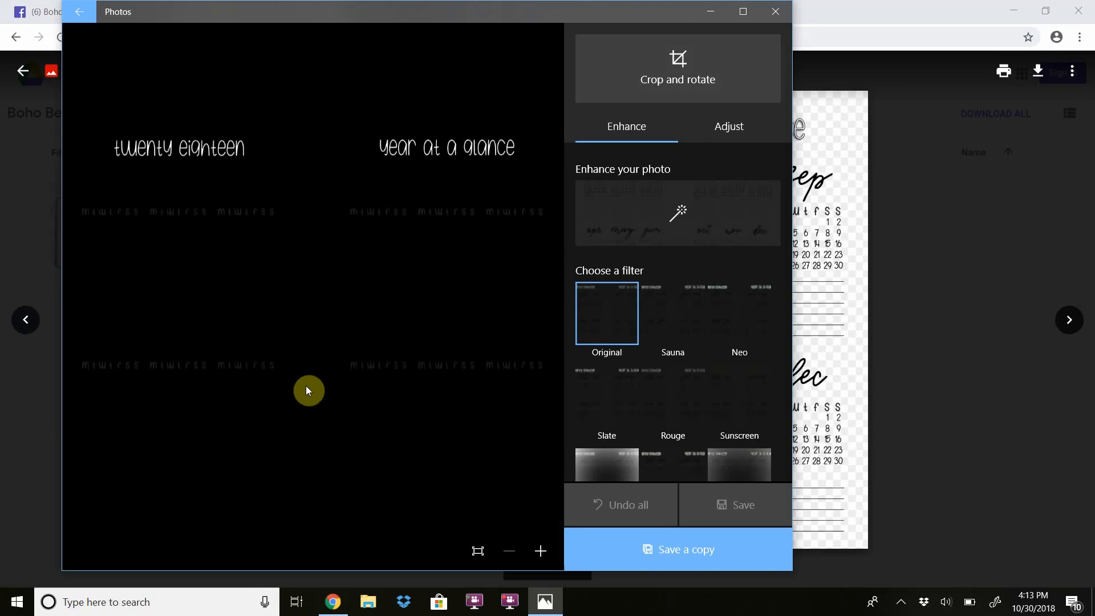
# - Crop the image to the December calendar without its note lines, using a white vignette filter for visibility, and restore the Original filter
pyautogui.click(602, 468)
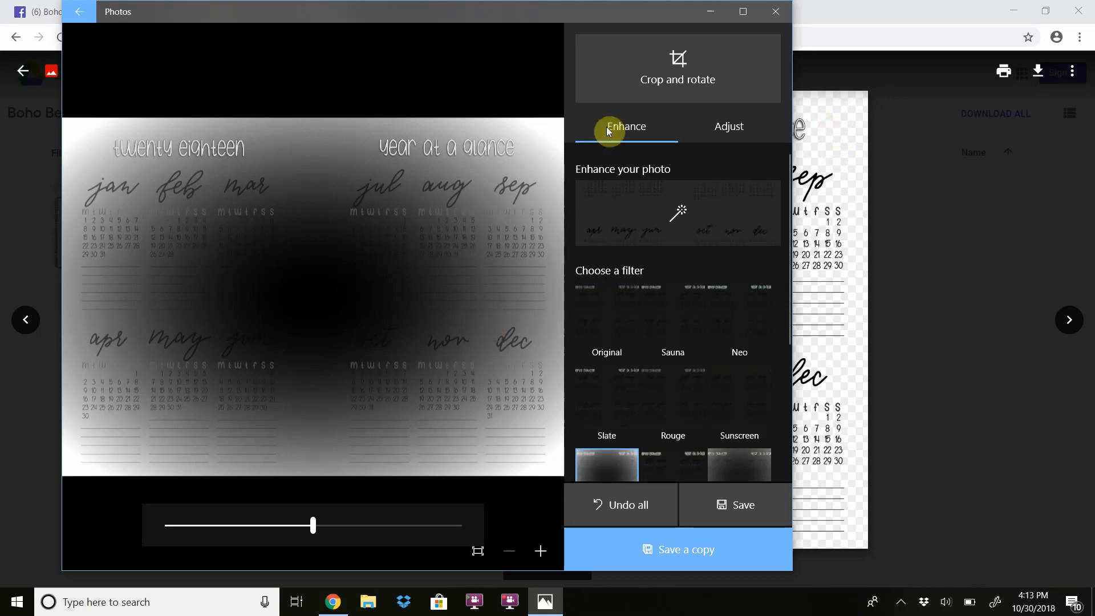
pyautogui.click(640, 80)
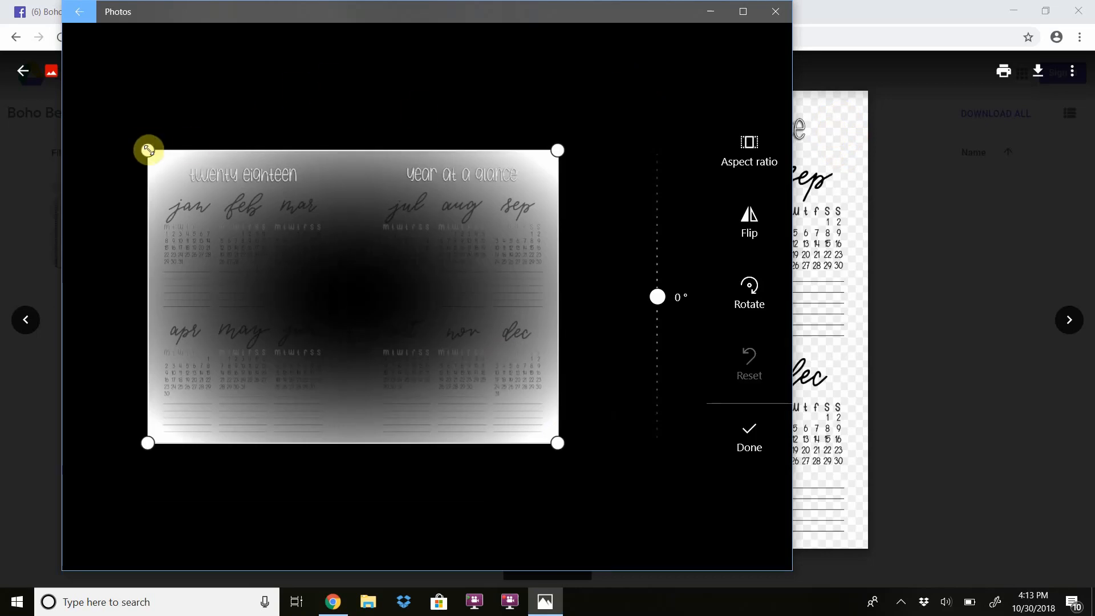
pyautogui.moveTo(148, 150); pyautogui.dragTo(486, 313)
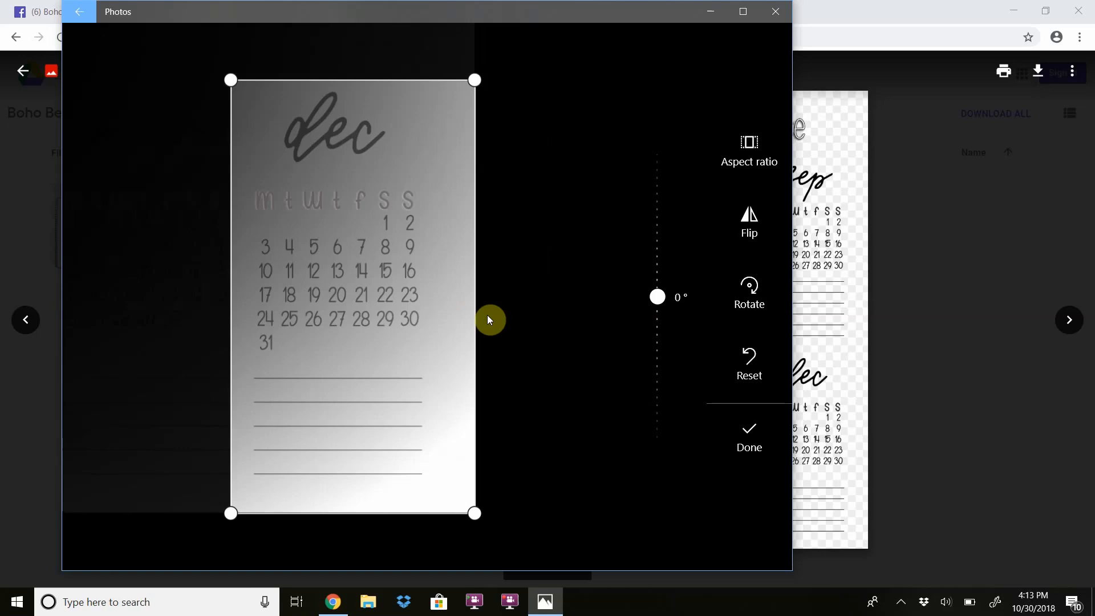
pyautogui.moveTo(476, 512); pyautogui.dragTo(444, 369)
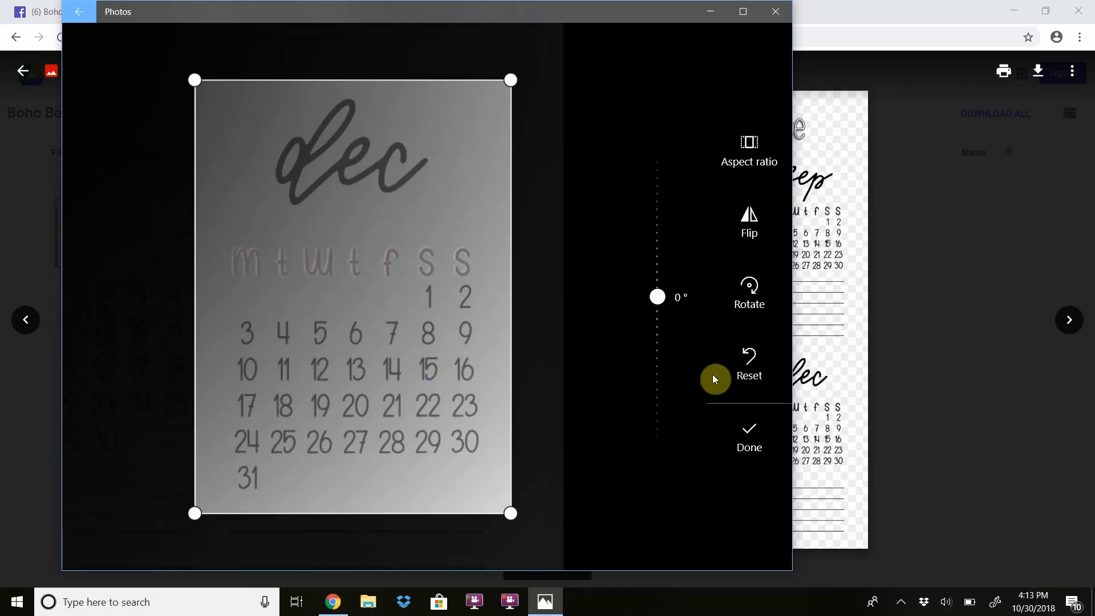
pyautogui.click(762, 440)
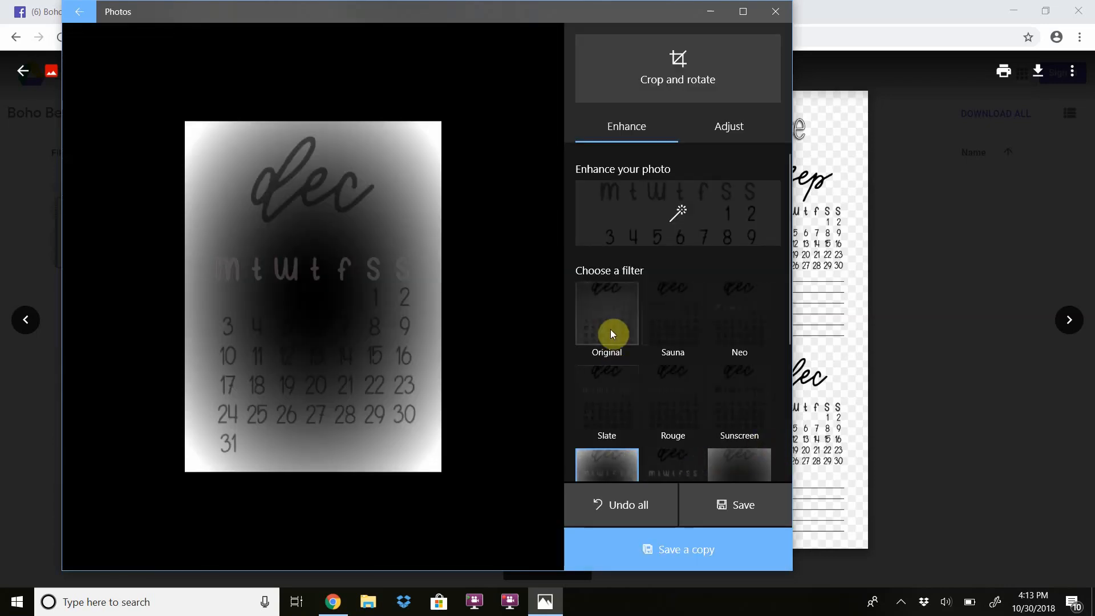
pyautogui.click(607, 300)
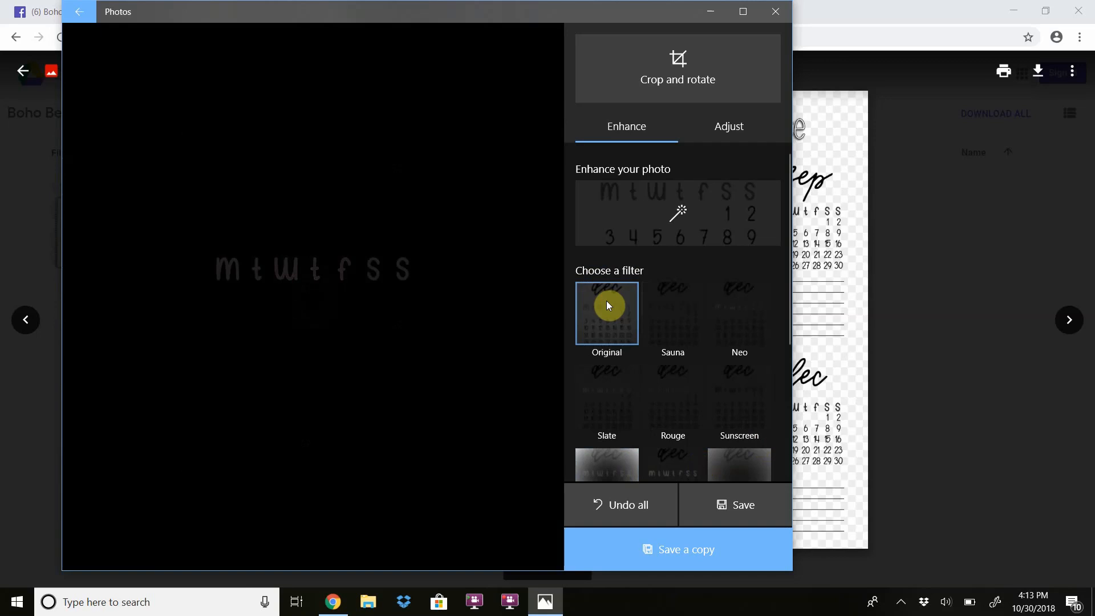
# - Save a copy of the cropped calendar to the Desktop as dec monthly.png and minimize the photo window
pyautogui.click(666, 552)
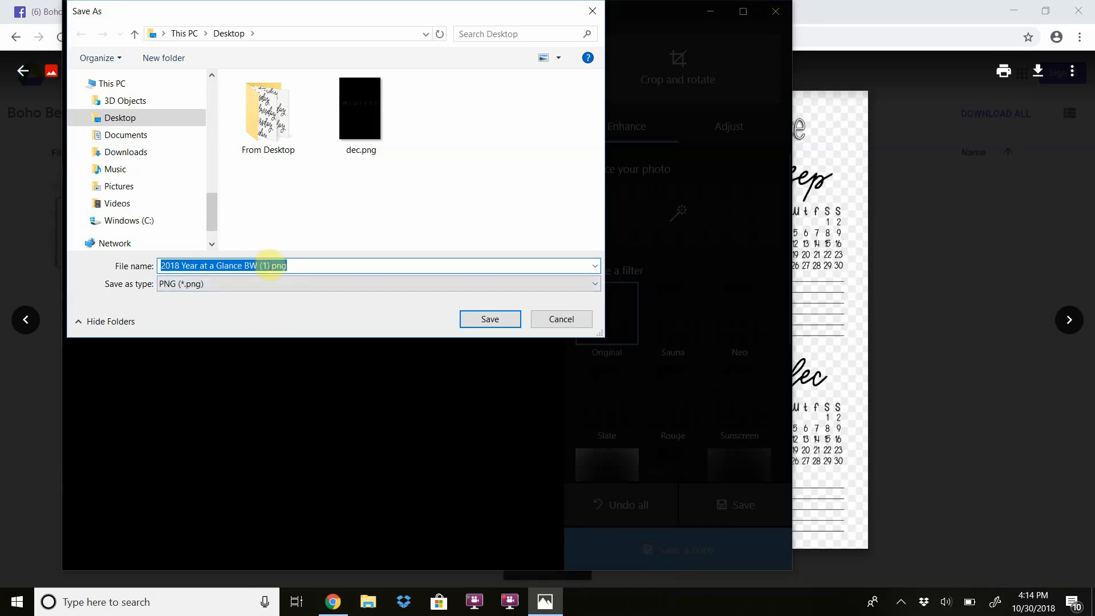
pyautogui.moveTo(270, 266); pyautogui.dragTo(151, 268)
pyautogui.write('dec')
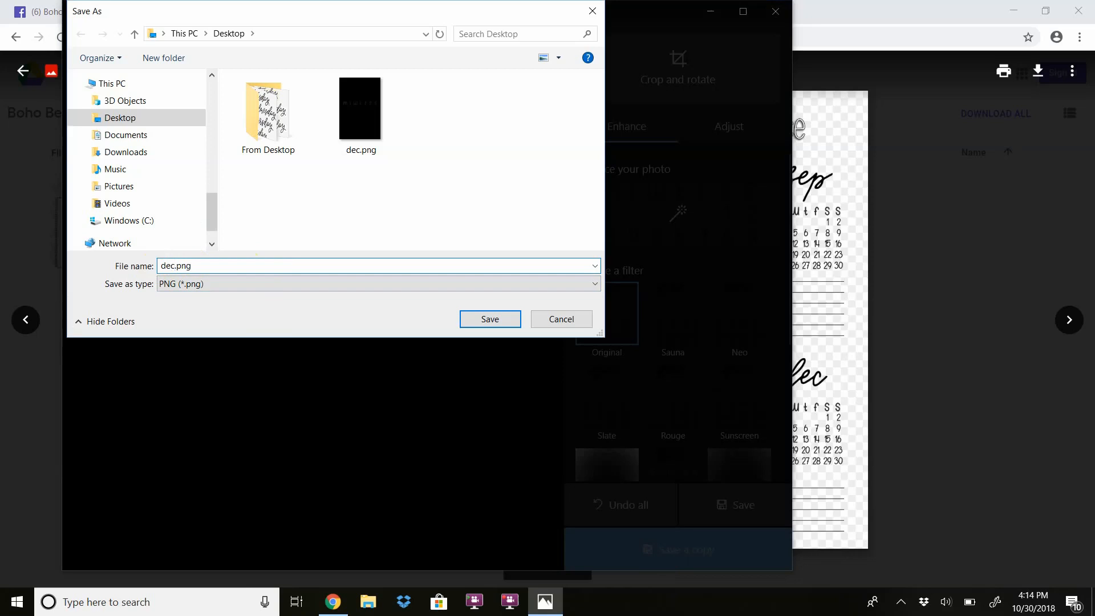
pyautogui.write(' monthly')
pyautogui.click(480, 316)
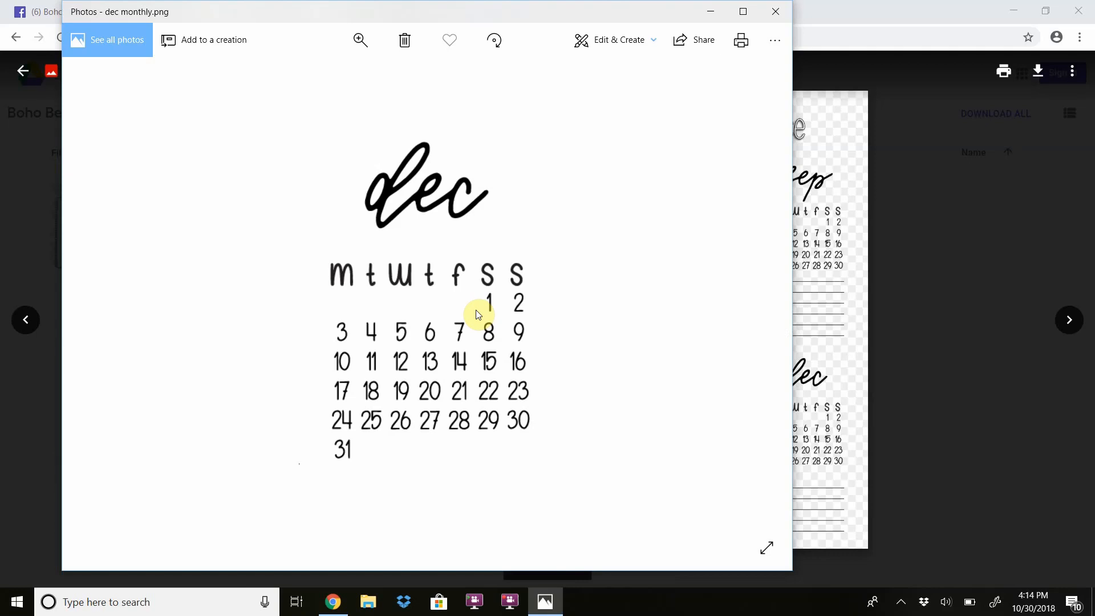
pyautogui.click(710, 12)
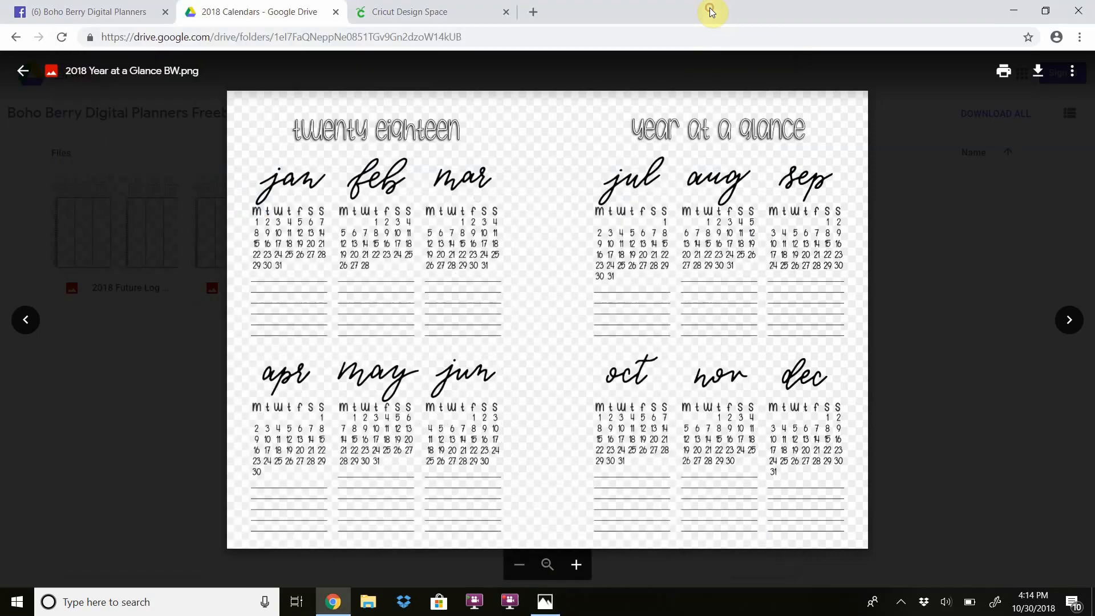
# - Switch to Cricut Design Space and upload dec monthly.png from the Desktop as a new image
pyautogui.click(456, 8)
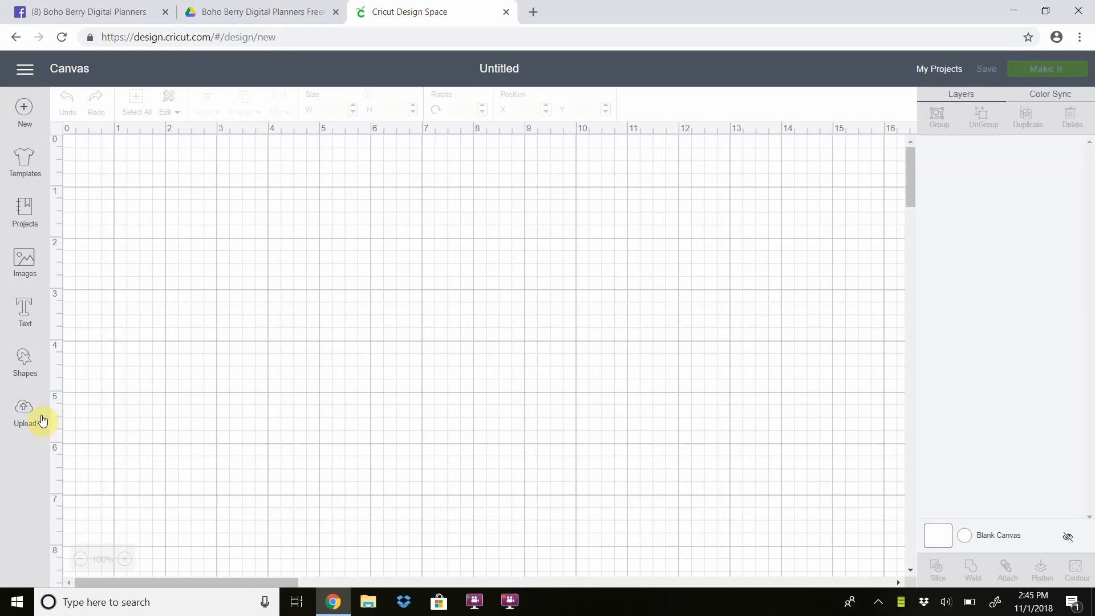
pyautogui.click(24, 410)
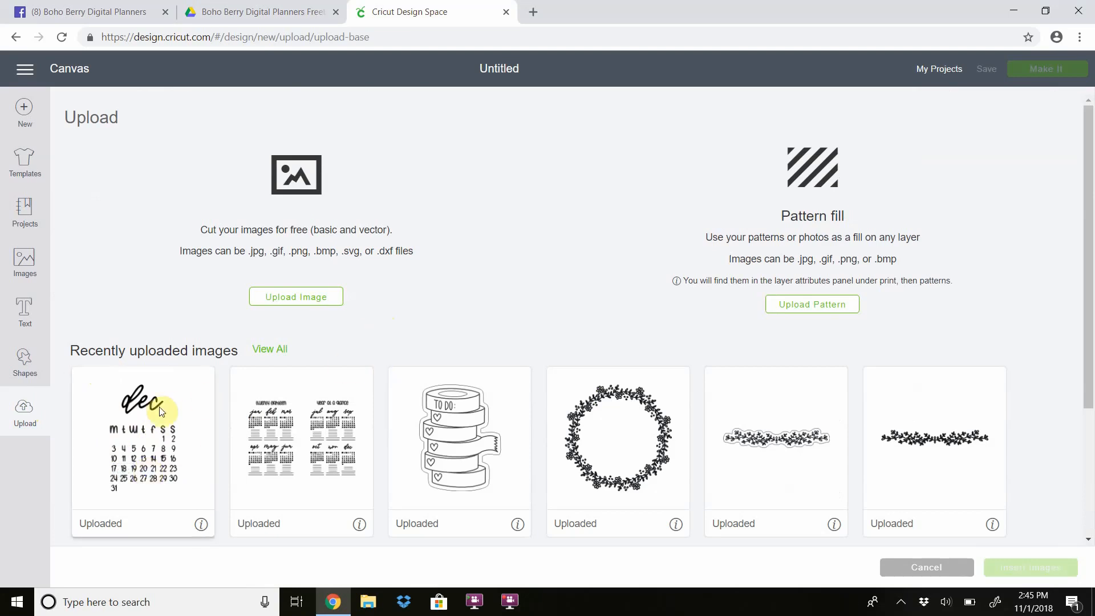
pyautogui.click(297, 297)
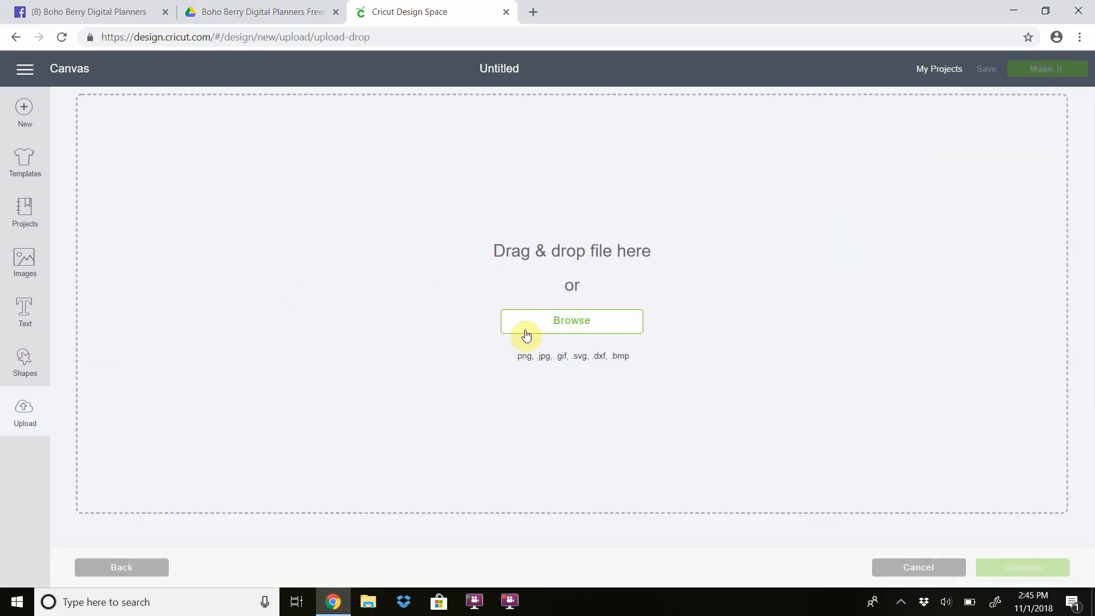
pyautogui.click(577, 318)
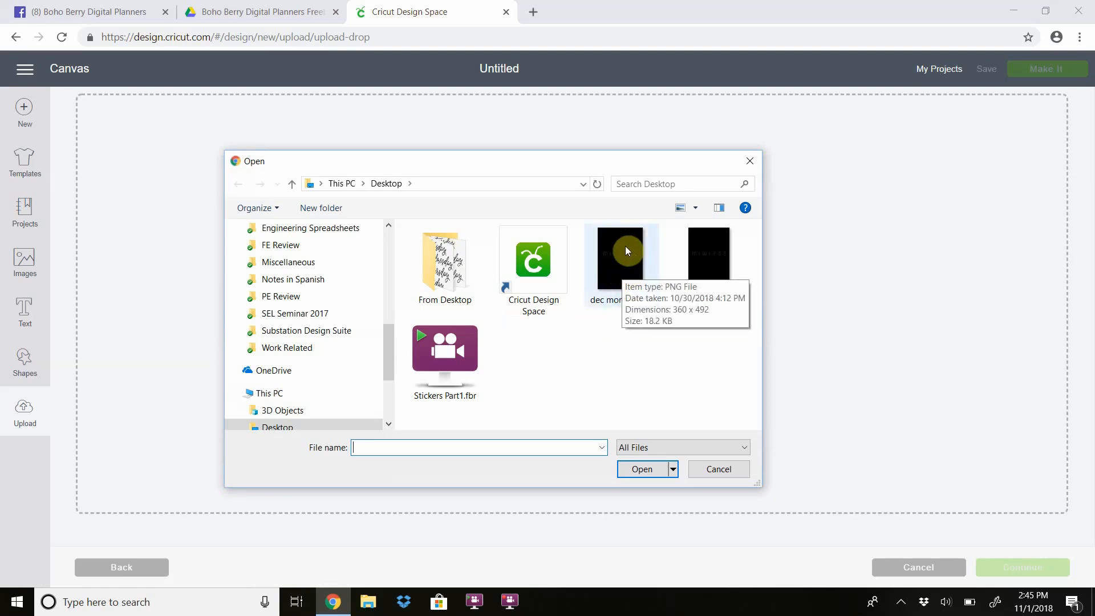
pyautogui.click(613, 271)
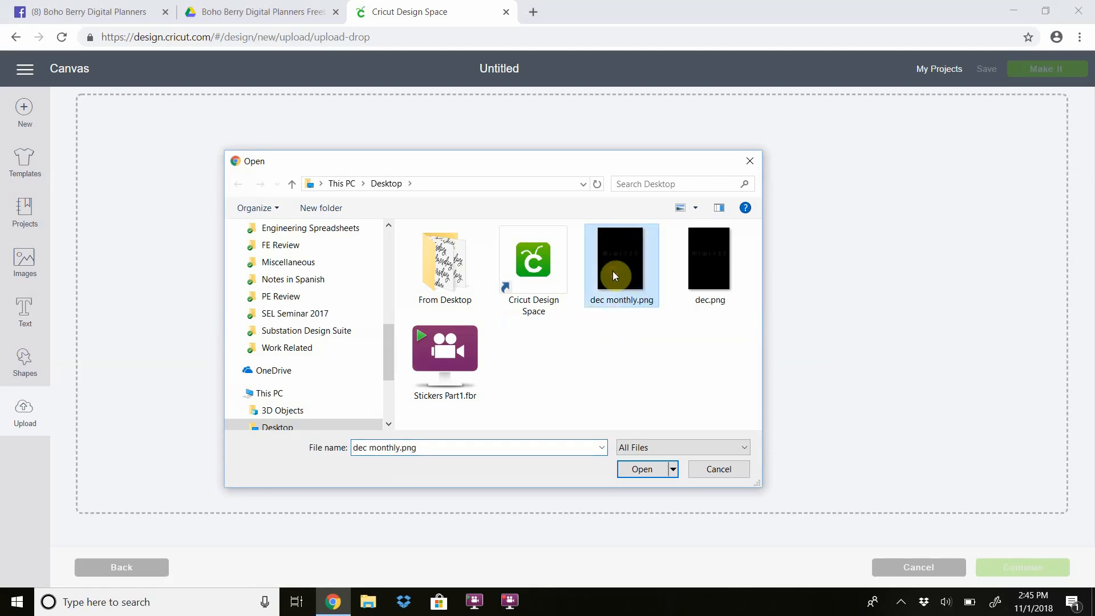
pyautogui.click(642, 470)
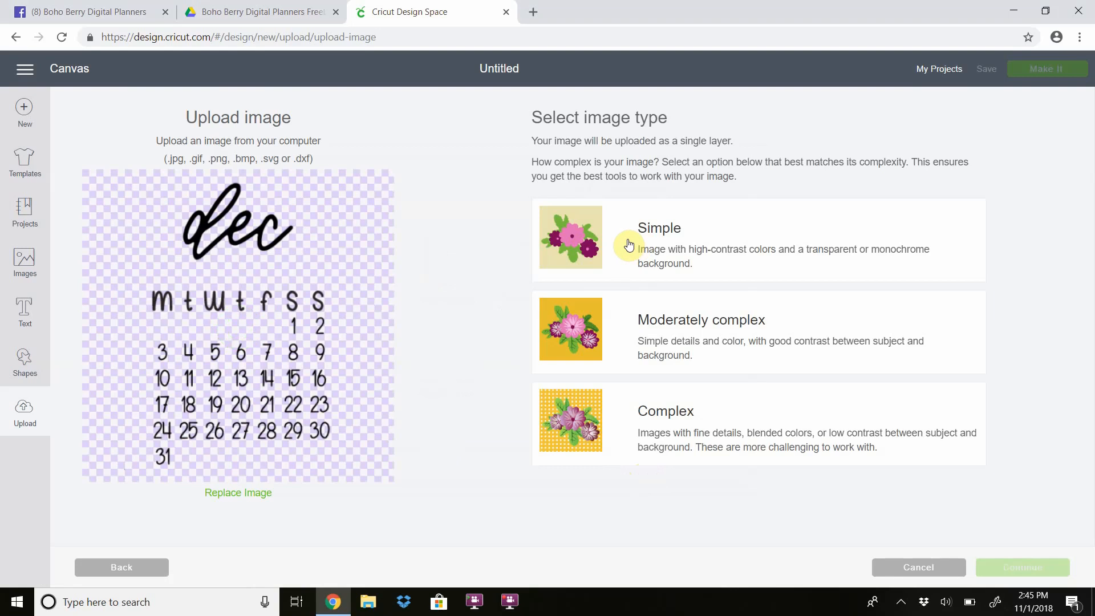
# - Classify the uploaded calendar as a Complex image and save it as a print then cut image named dec monthly
pyautogui.click(615, 418)
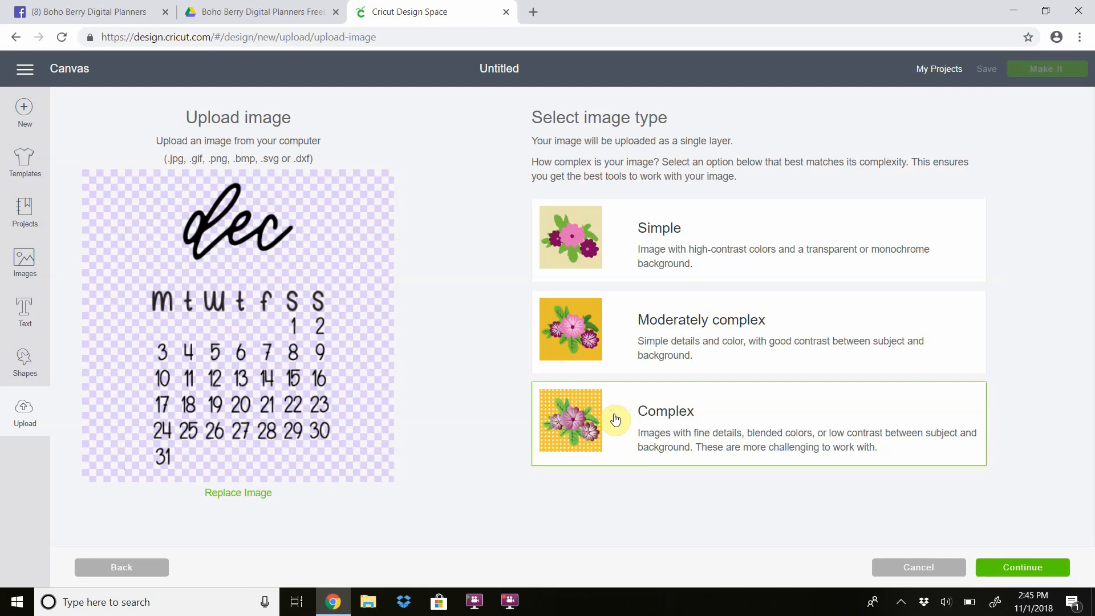
pyautogui.click(1022, 567)
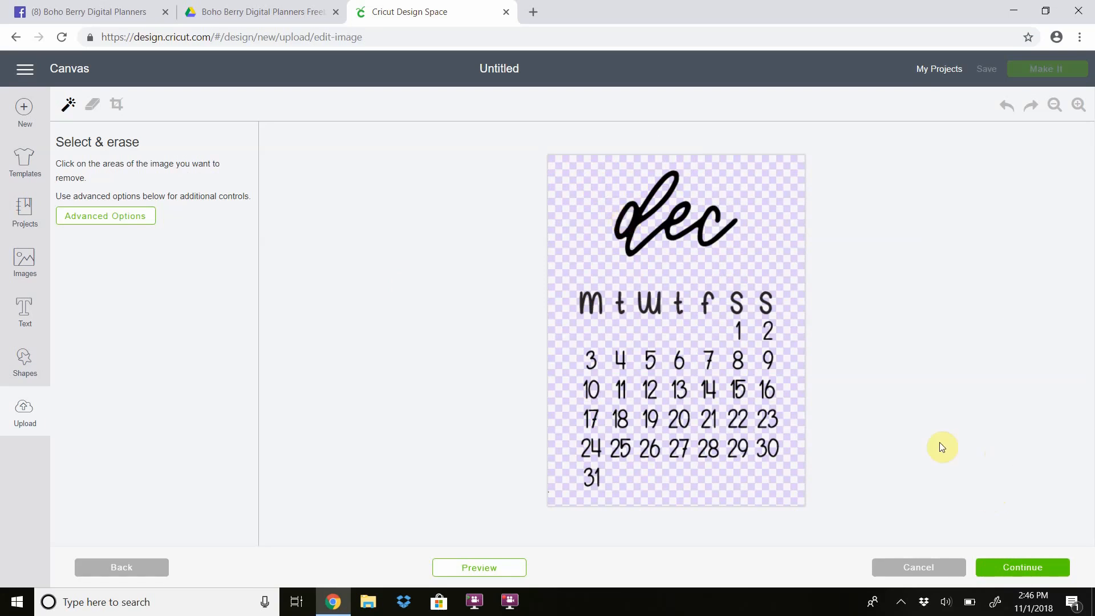
pyautogui.click(999, 570)
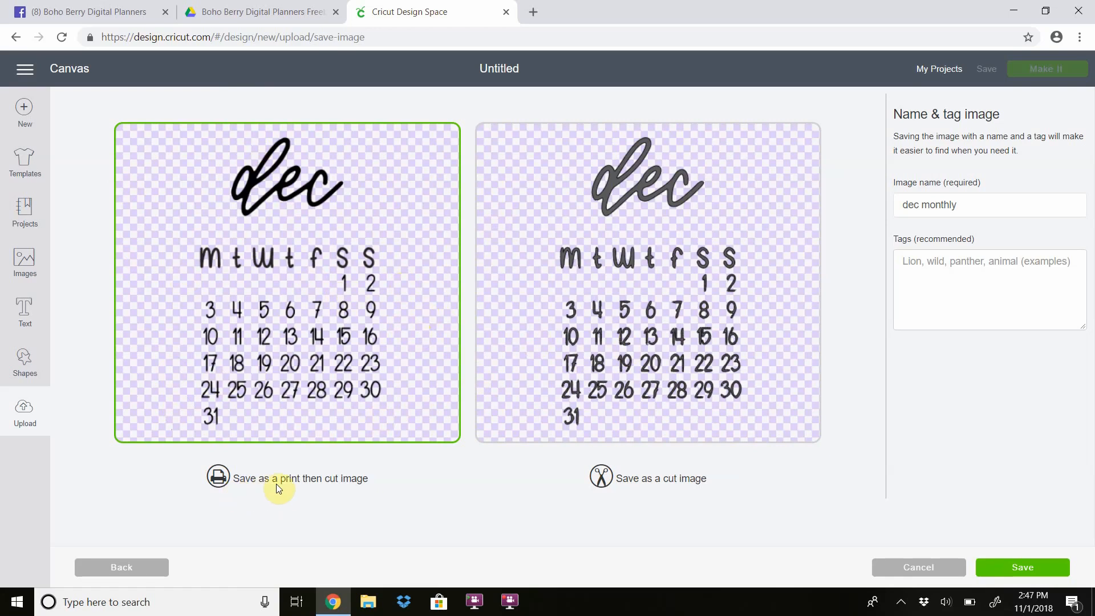
pyautogui.click(1037, 568)
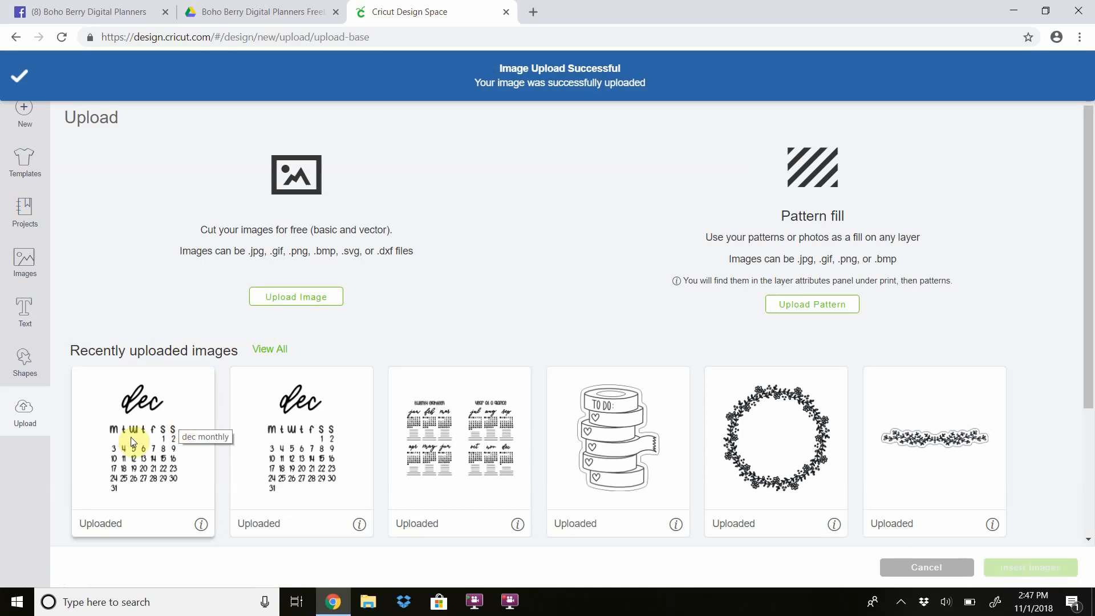
# - Insert the newly uploaded dec monthly image onto the canvas and deselect it
pyautogui.click(181, 424)
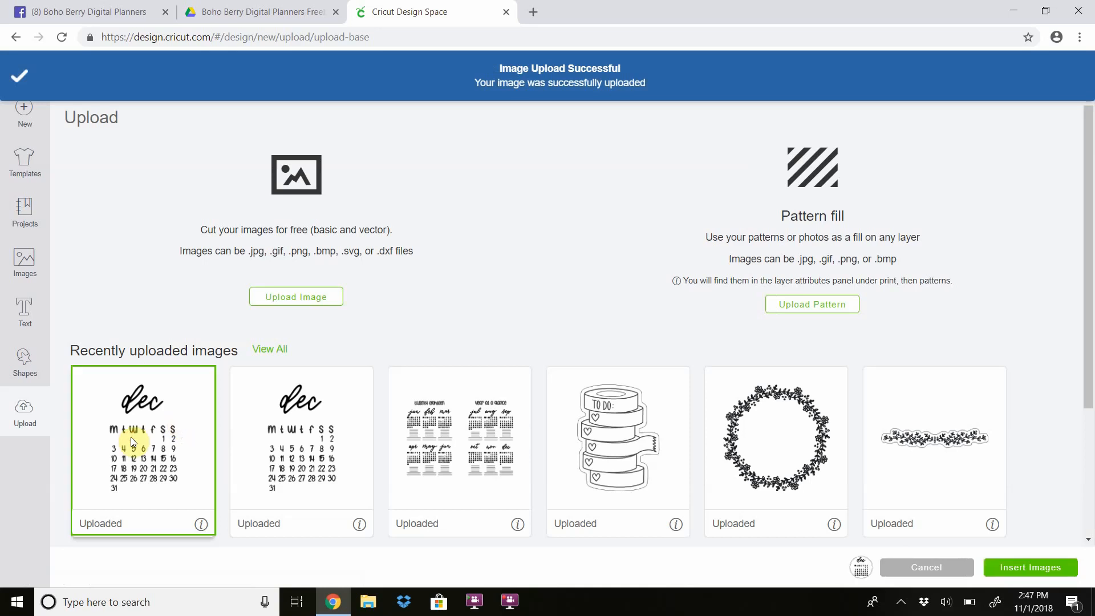
pyautogui.click(1025, 567)
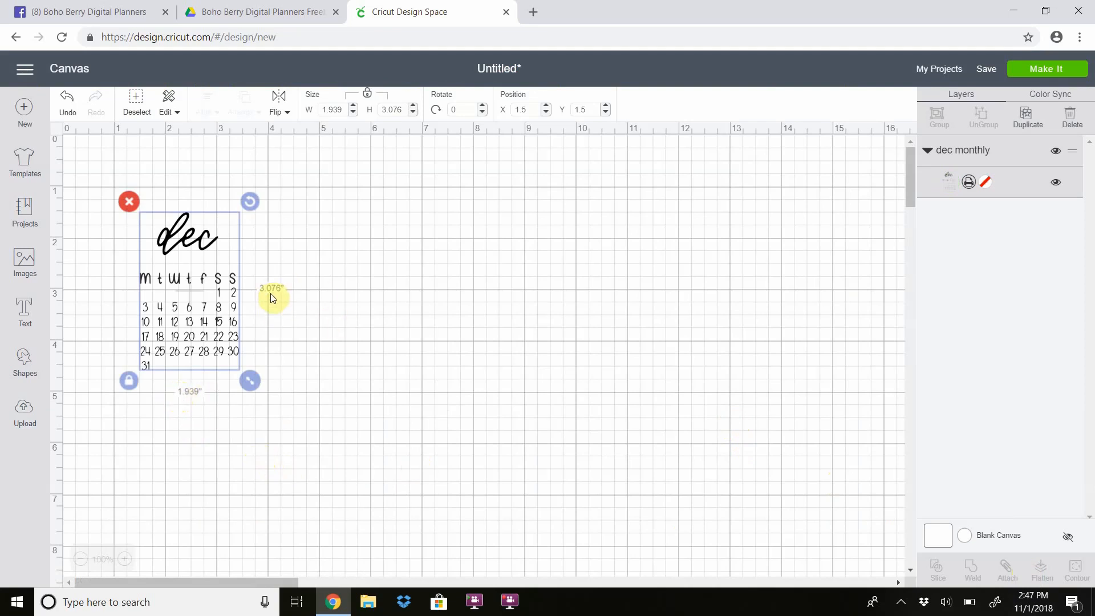
pyautogui.click(317, 298)
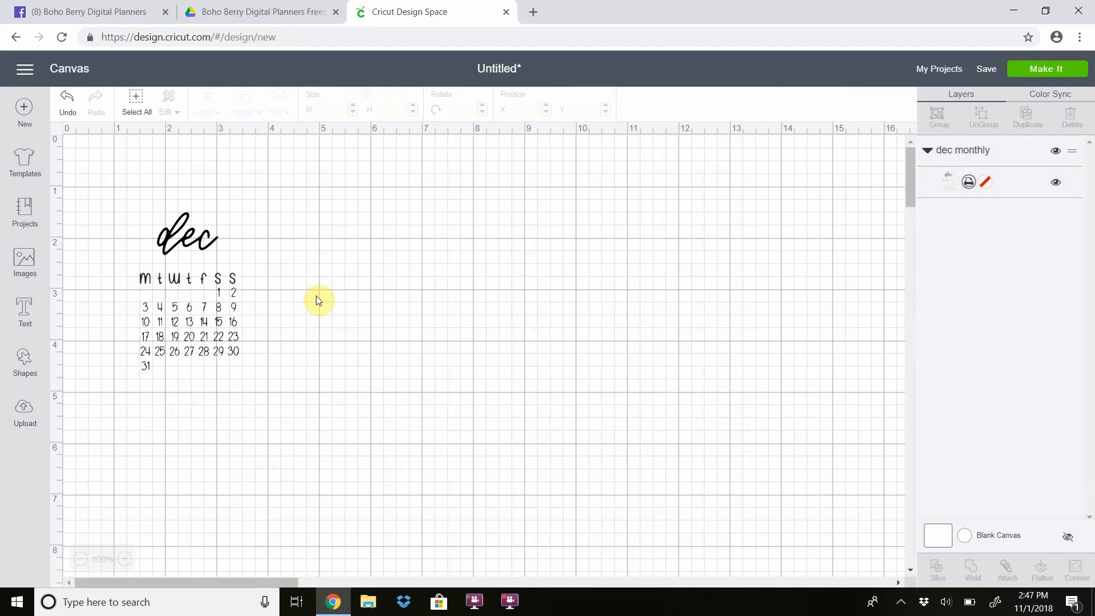
# - Add a square beside the December calendar and color it white (#FFFFFF)
pyautogui.click(24, 363)
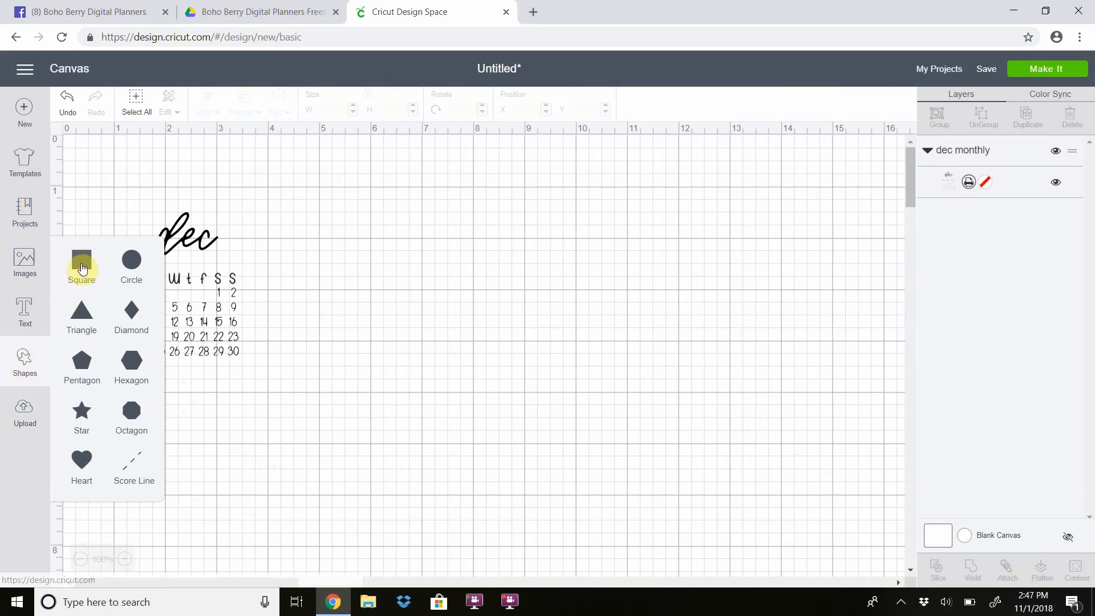
pyautogui.click(81, 268)
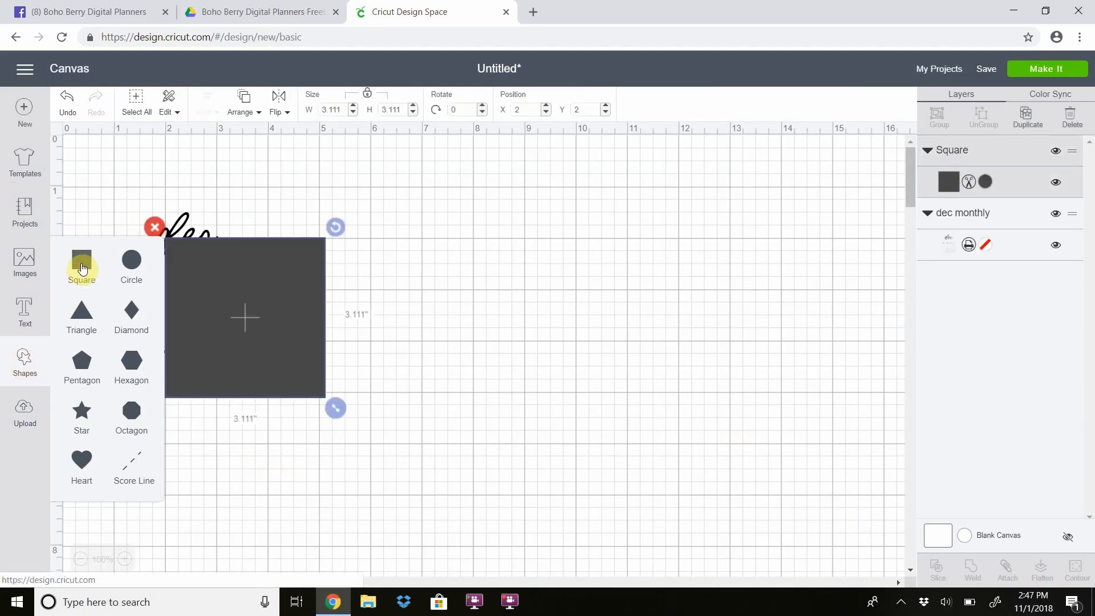
pyautogui.moveTo(288, 288); pyautogui.dragTo(398, 264)
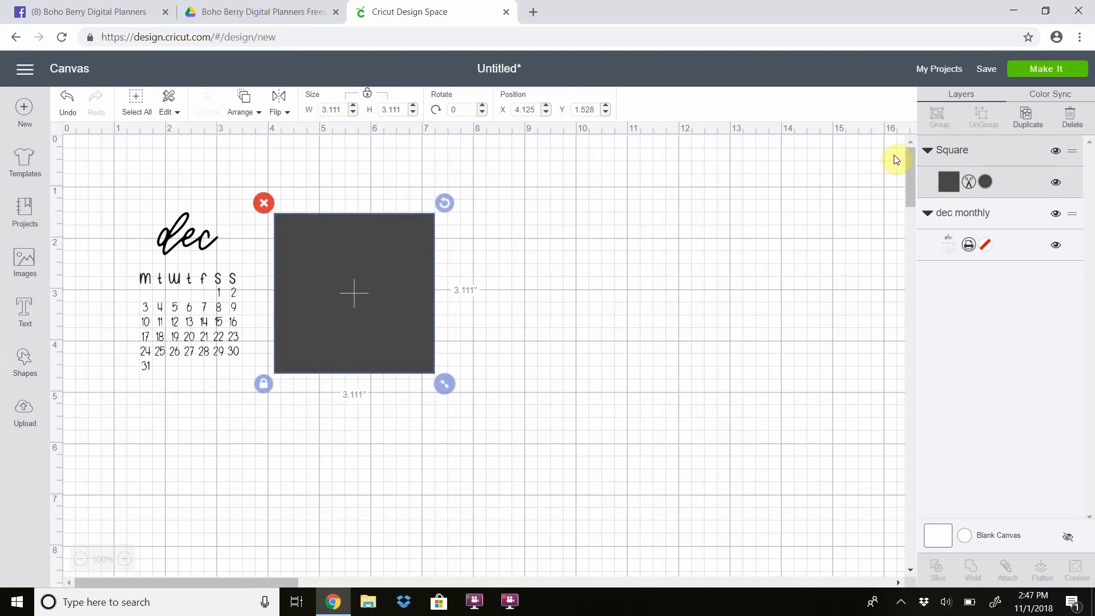
pyautogui.click(955, 188)
pyautogui.click(777, 279)
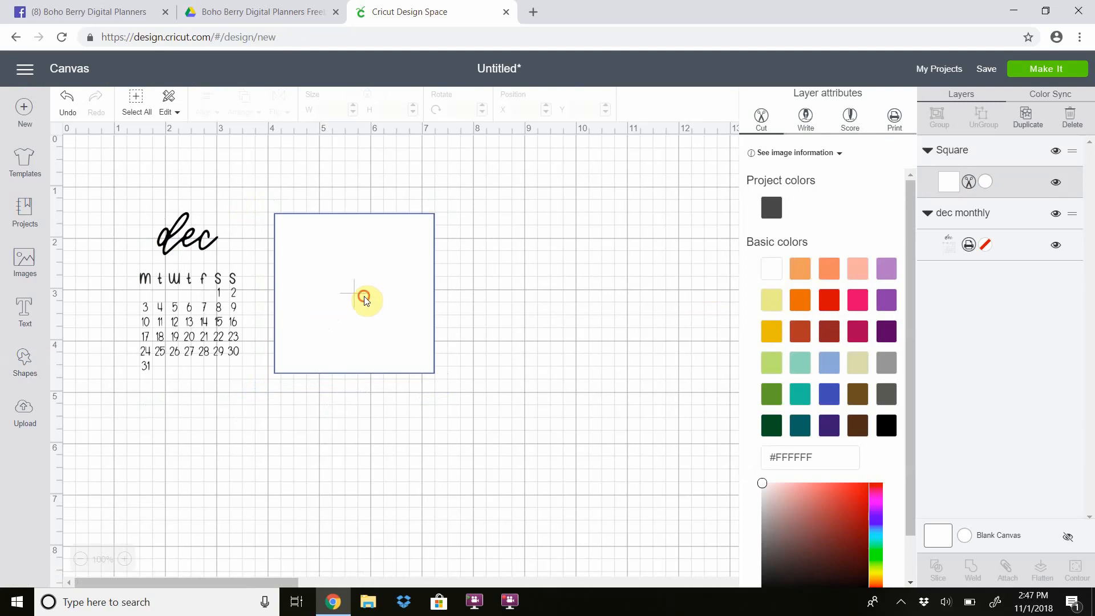
pyautogui.click(365, 301)
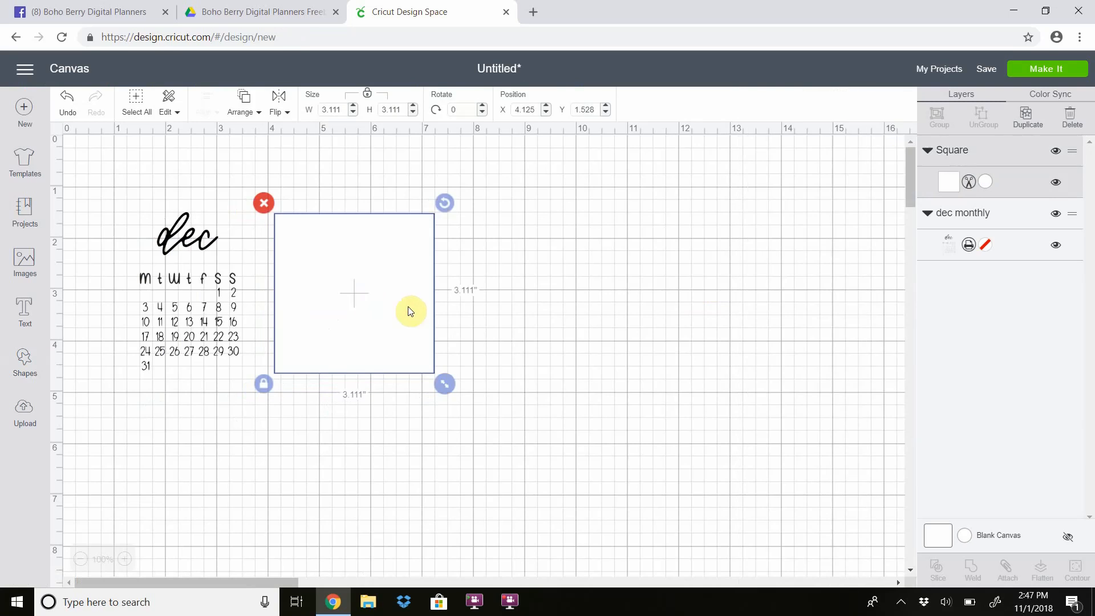
# - Enlarge the white square, unlock its proportions, and reshape it into a rectangle about 3.49 by 4.71 inches
pyautogui.moveTo(443, 382); pyautogui.dragTo(467, 376)
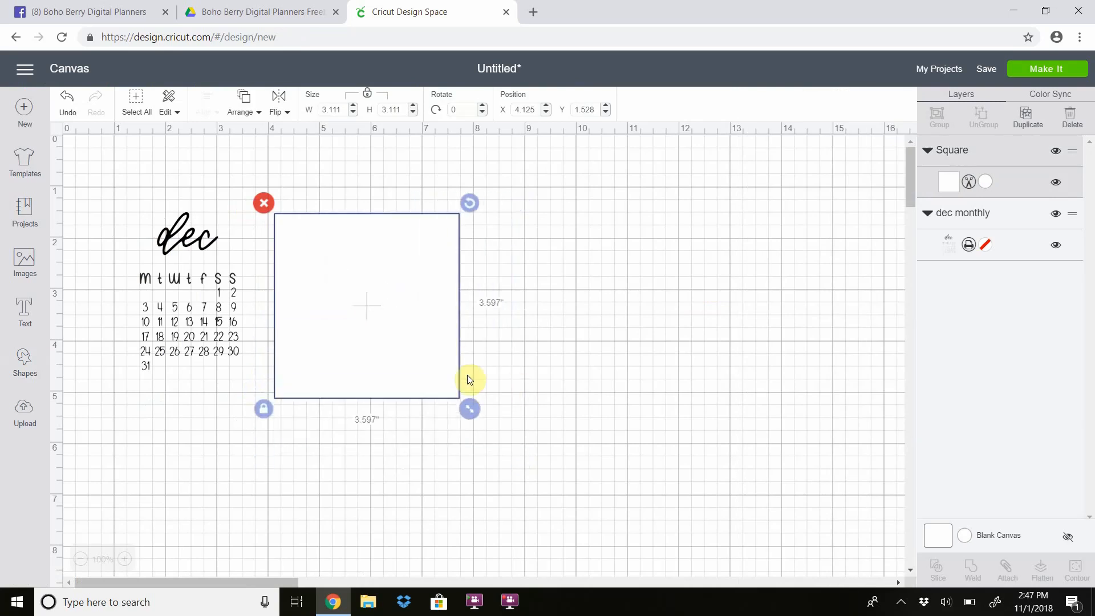
pyautogui.click(263, 410)
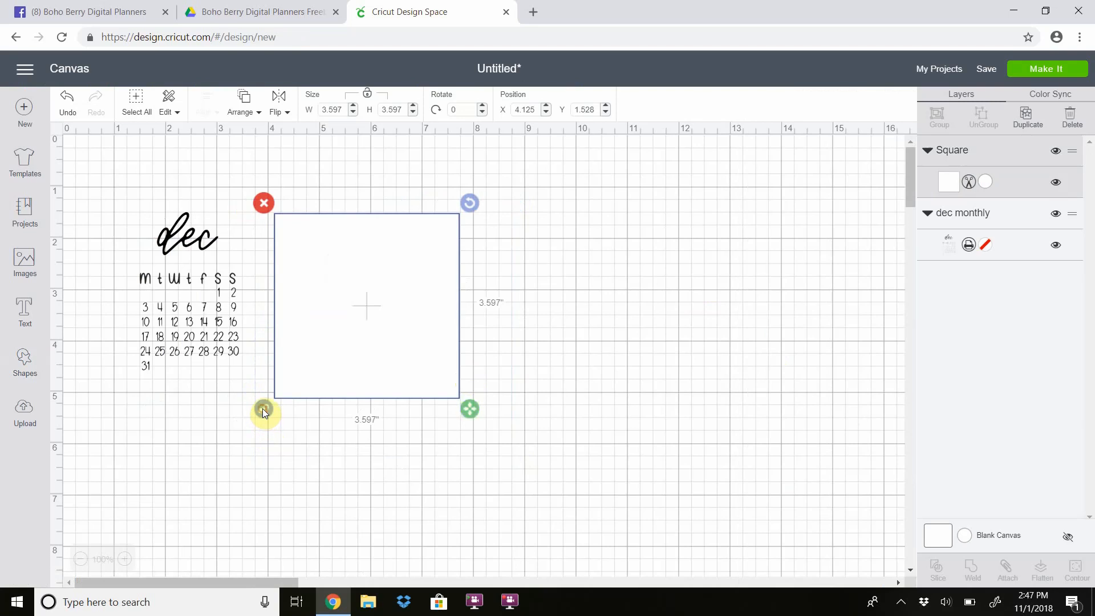
pyautogui.moveTo(477, 421); pyautogui.dragTo(452, 435)
pyautogui.moveTo(466, 464); pyautogui.dragTo(470, 474)
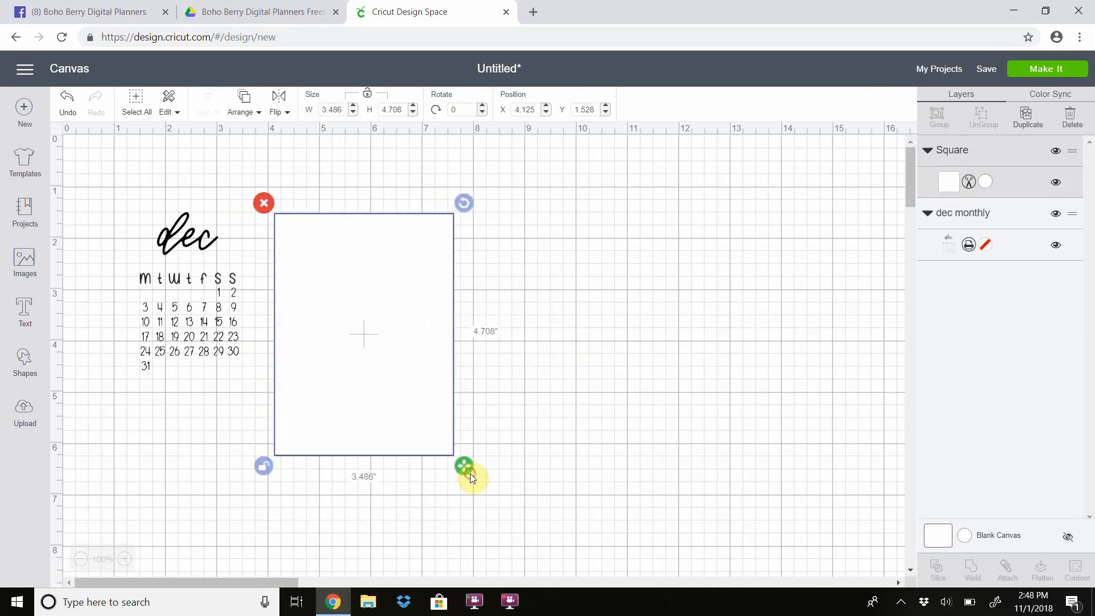
# - Move the December calendar onto the white rectangle and send the rectangle backward behind it
pyautogui.click(177, 410)
pyautogui.moveTo(197, 240); pyautogui.dragTo(370, 274)
pyautogui.rightClick(371, 278)
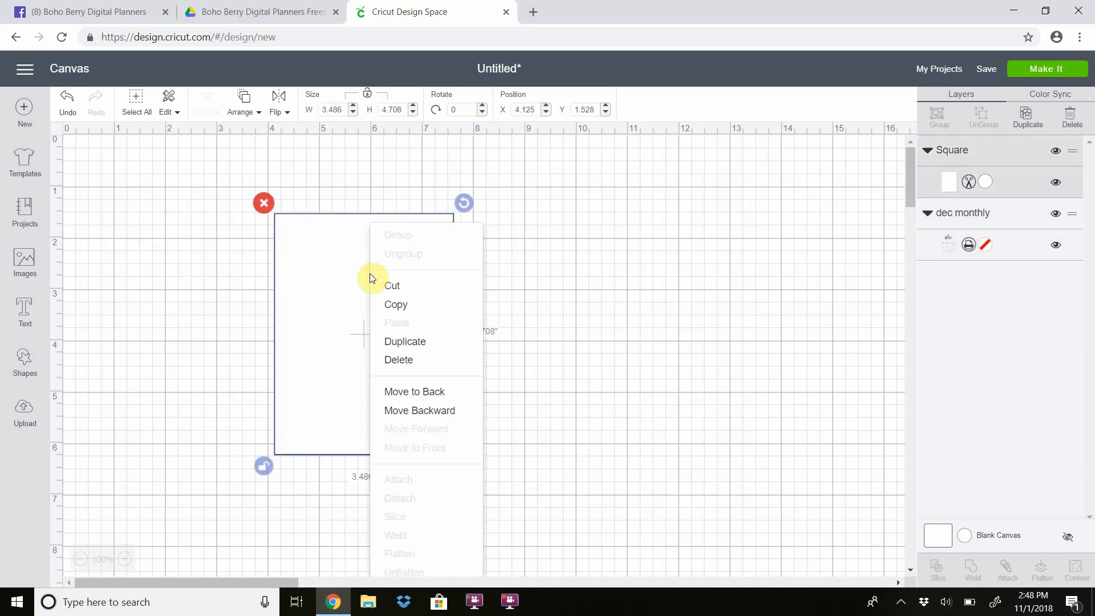
pyautogui.click(421, 410)
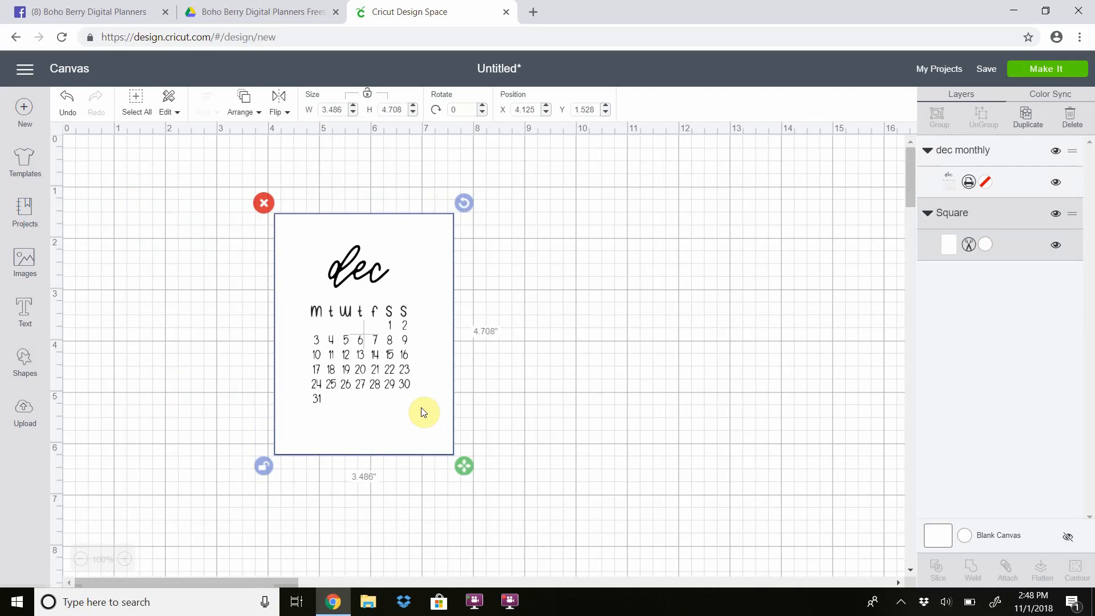
# - Move the calendar near the rectangle's upper-left corner and shrink the rectangle to fit around it
pyautogui.click(406, 334)
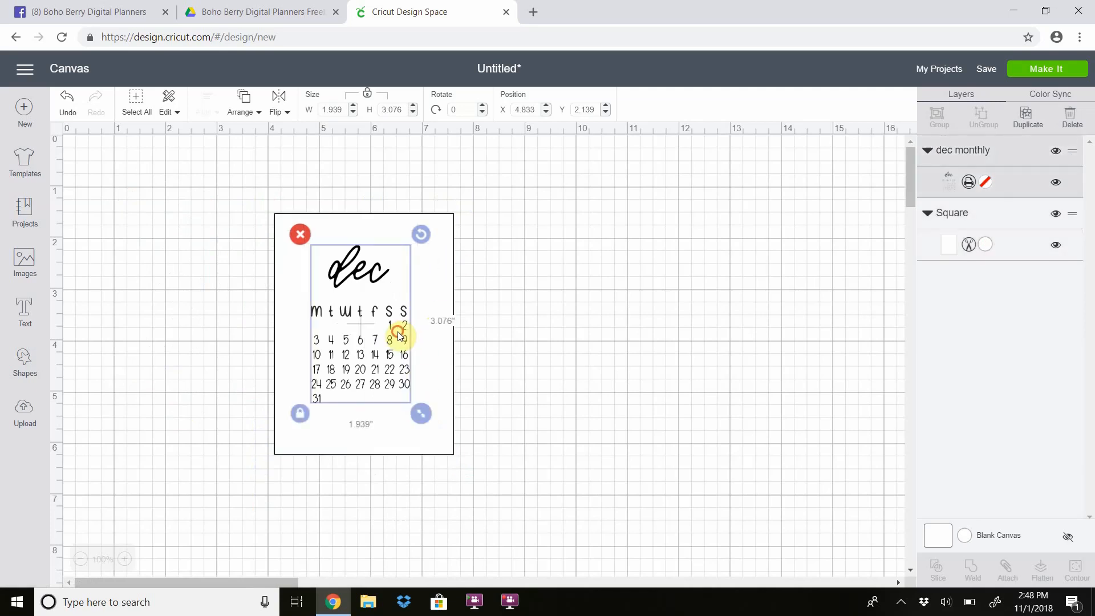
pyautogui.moveTo(405, 334); pyautogui.dragTo(370, 312)
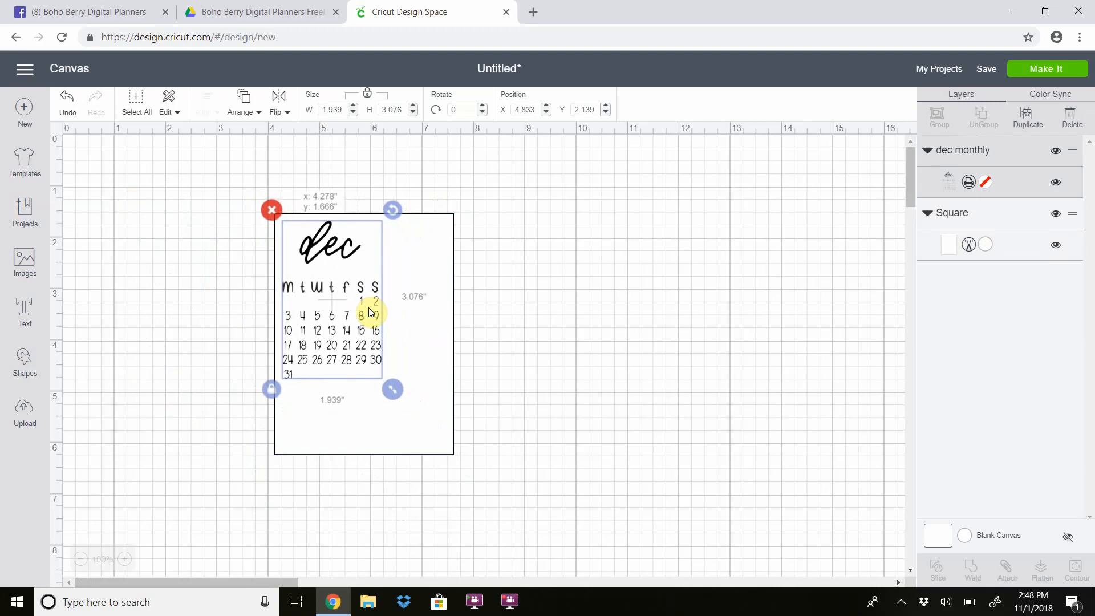
pyautogui.click(441, 450)
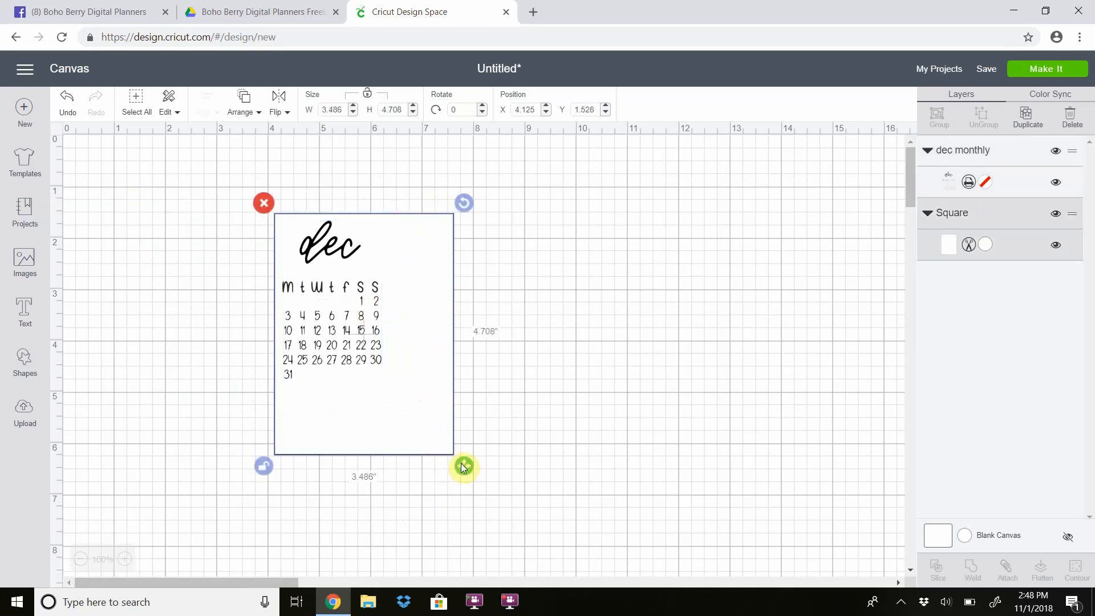
pyautogui.moveTo(461, 467); pyautogui.dragTo(405, 412)
# - Center the calendar within the rectangle and trim the rectangle to about 2.35 by 3.47 inches
pyautogui.click(372, 356)
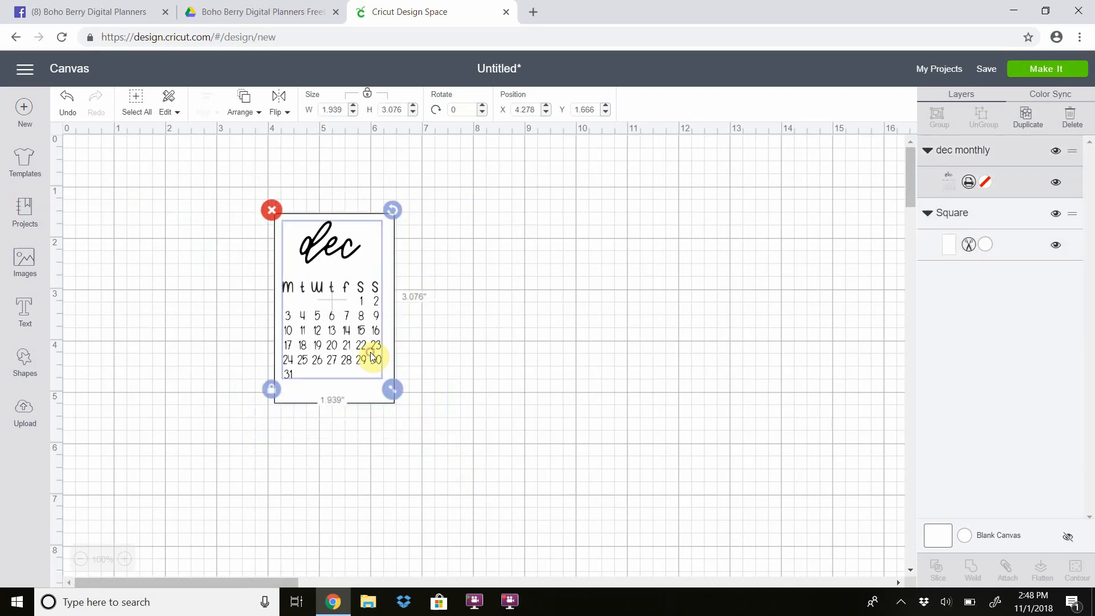
pyautogui.moveTo(371, 356)
pyautogui.mouseDown()
pyautogui.moveTo(374, 367)
pyautogui.moveTo(376, 359)
pyautogui.mouseUp()
pyautogui.click(436, 398)
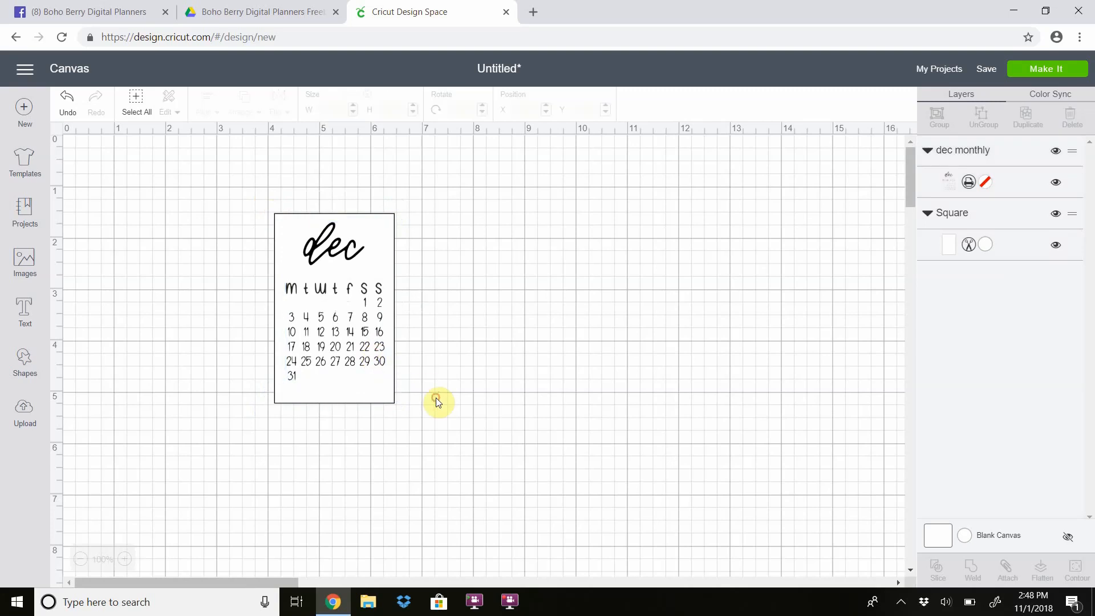
pyautogui.click(388, 396)
pyautogui.moveTo(405, 415); pyautogui.dragTo(405, 405)
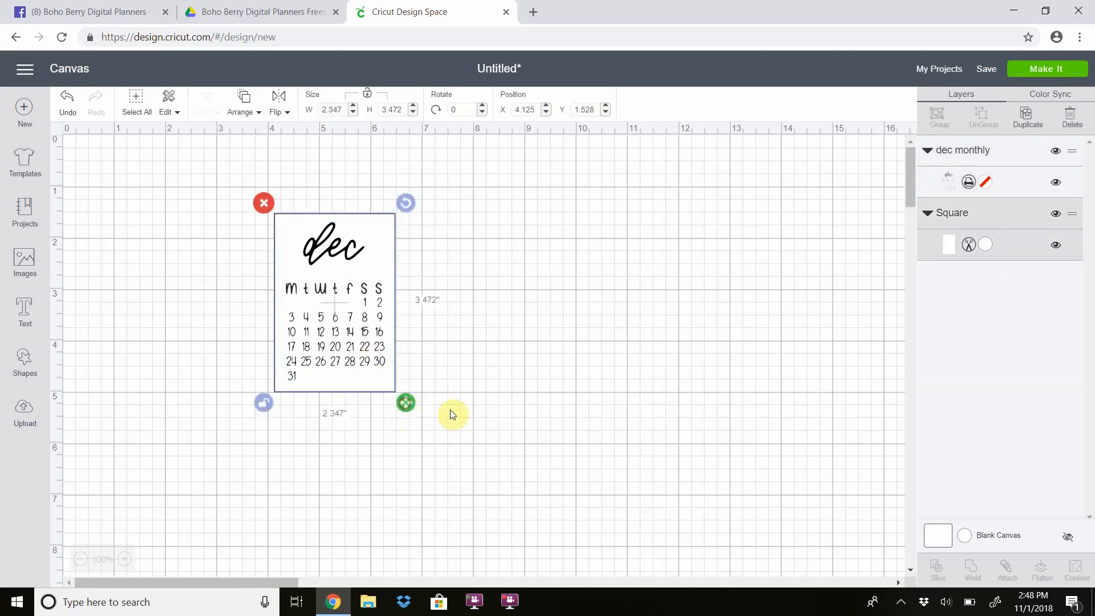
pyautogui.click(458, 415)
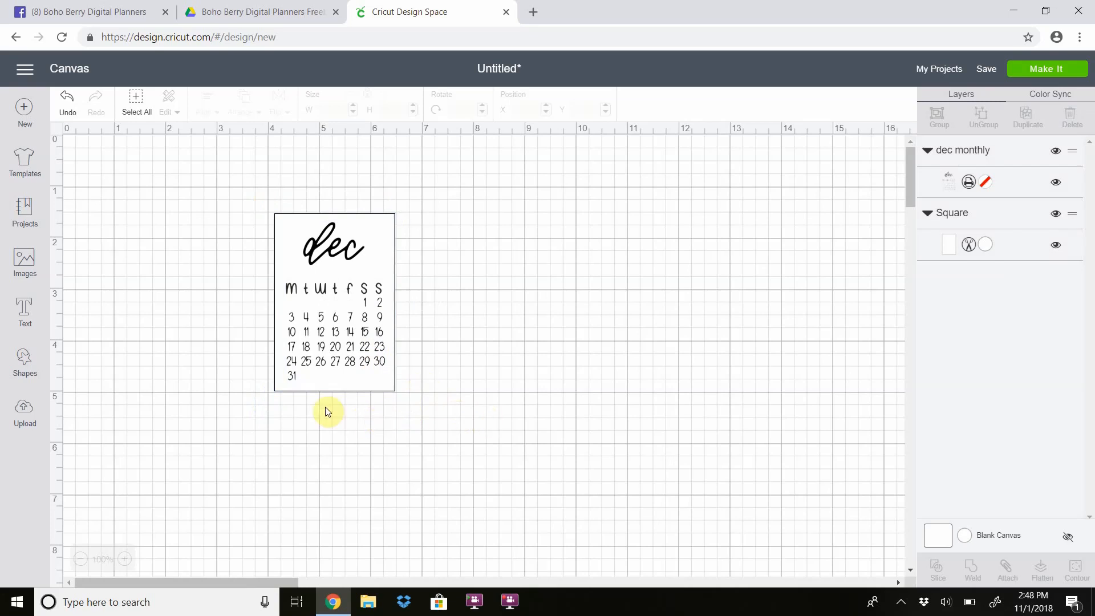
pyautogui.moveTo(350, 317)
pyautogui.mouseDown()
pyautogui.moveTo(522, 342)
pyautogui.moveTo(350, 323)
pyautogui.mouseUp()
pyautogui.click(449, 323)
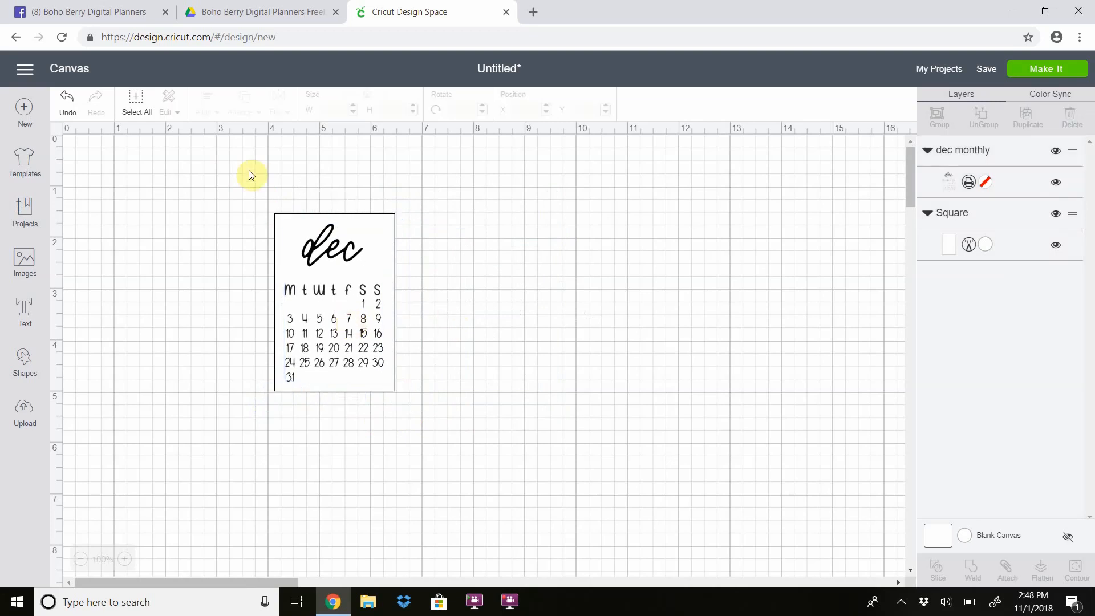
# - Attach the December calendar to the white rectangle and move the combined sticker slightly down and to the right
pyautogui.moveTo(252, 178); pyautogui.dragTo(456, 404)
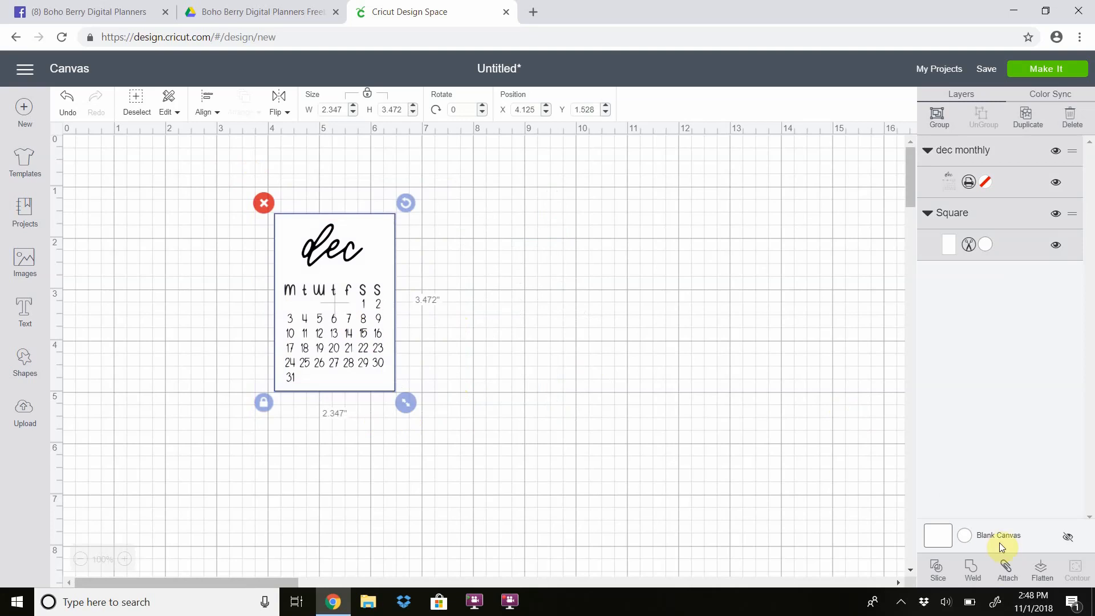
pyautogui.click(1008, 572)
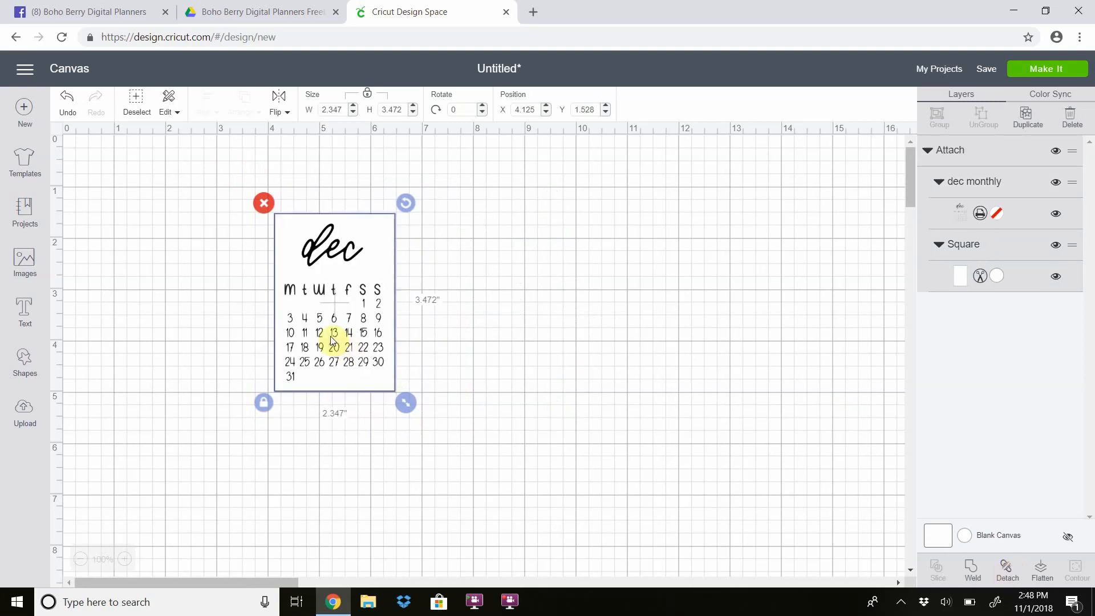
pyautogui.moveTo(330, 336); pyautogui.dragTo(365, 355)
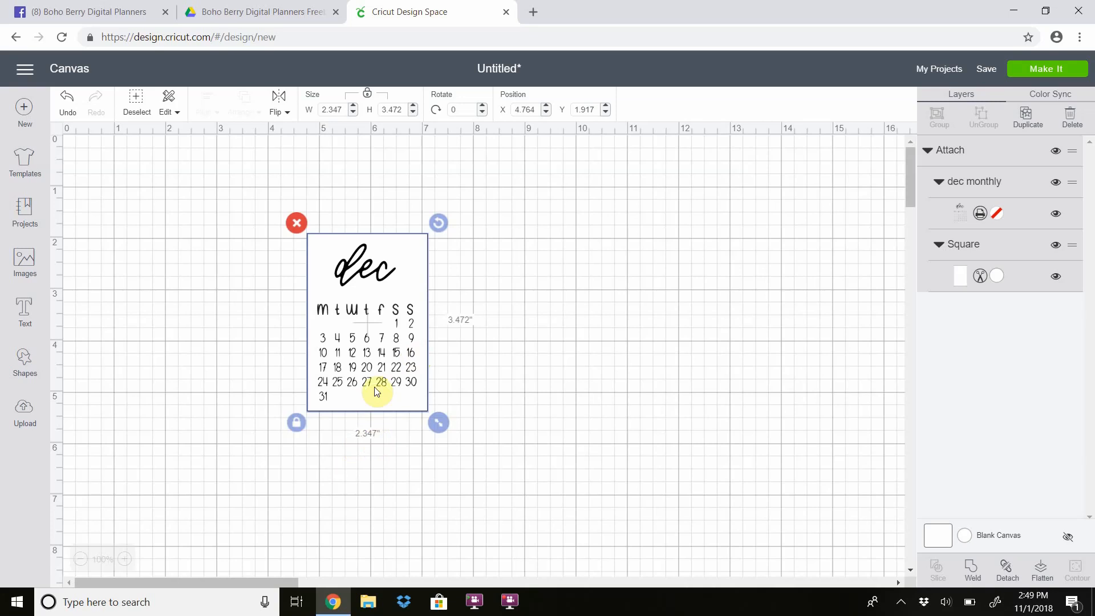
# - Set the attached December sticker's width to 1.5 inches with its proportions kept
pyautogui.doubleClick(344, 110)
pyautogui.write('1')
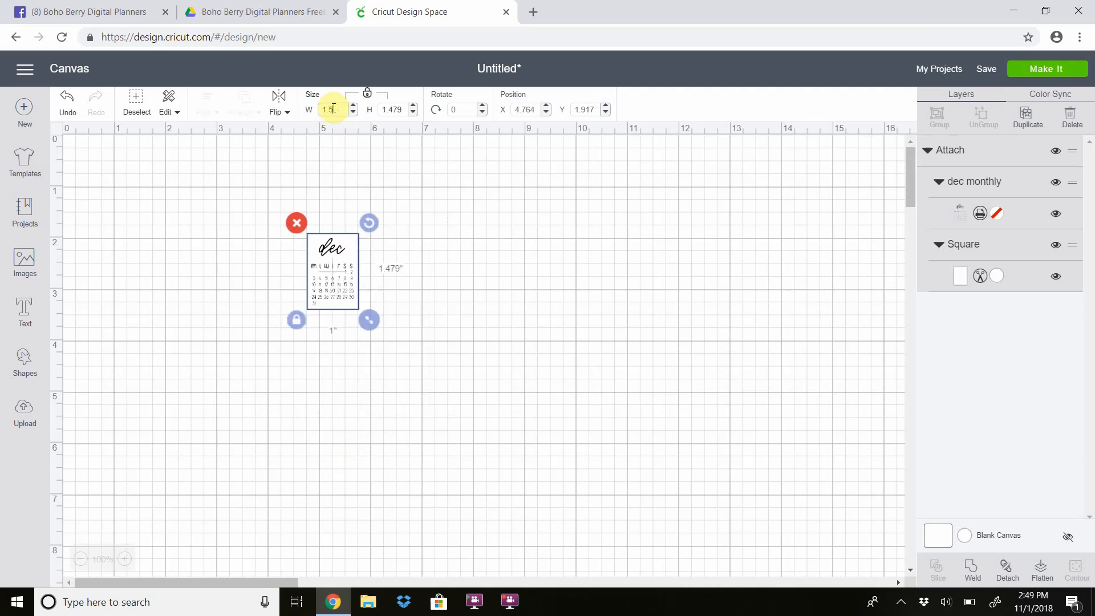
pyautogui.write('.5')
pyautogui.press('Return')
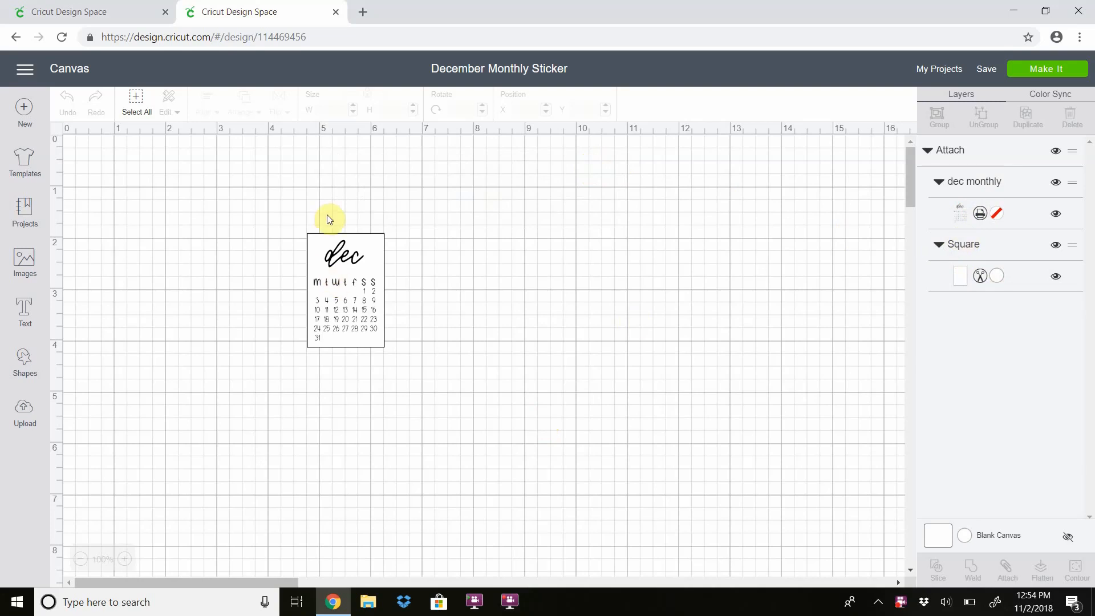
# - Flatten the attached calendar and white rectangle into a single print then cut sticker
pyautogui.moveTo(293, 218); pyautogui.dragTo(413, 394)
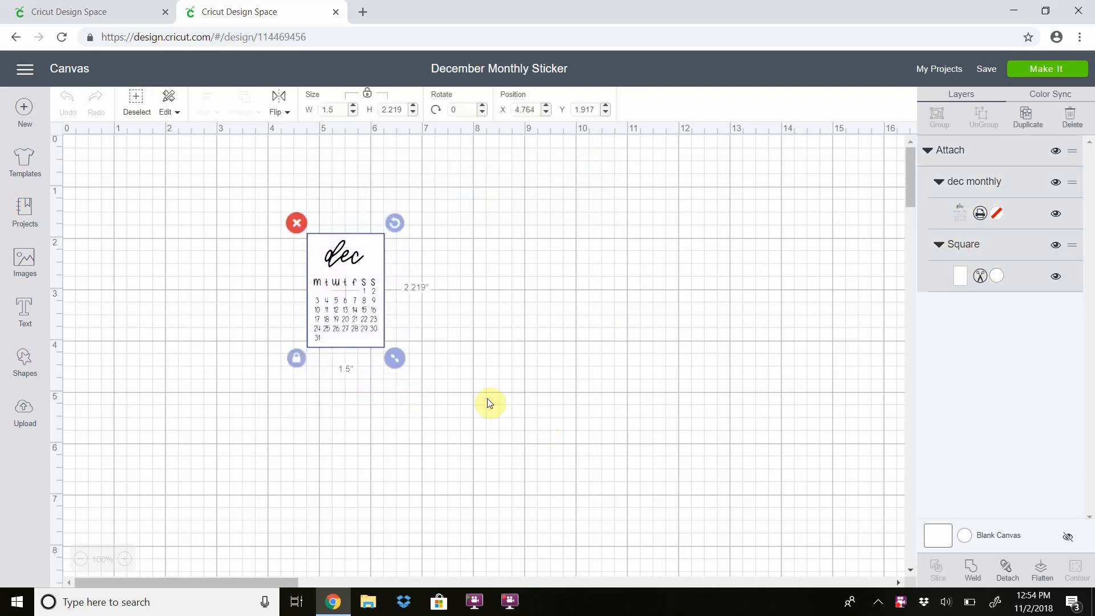
pyautogui.click(1037, 573)
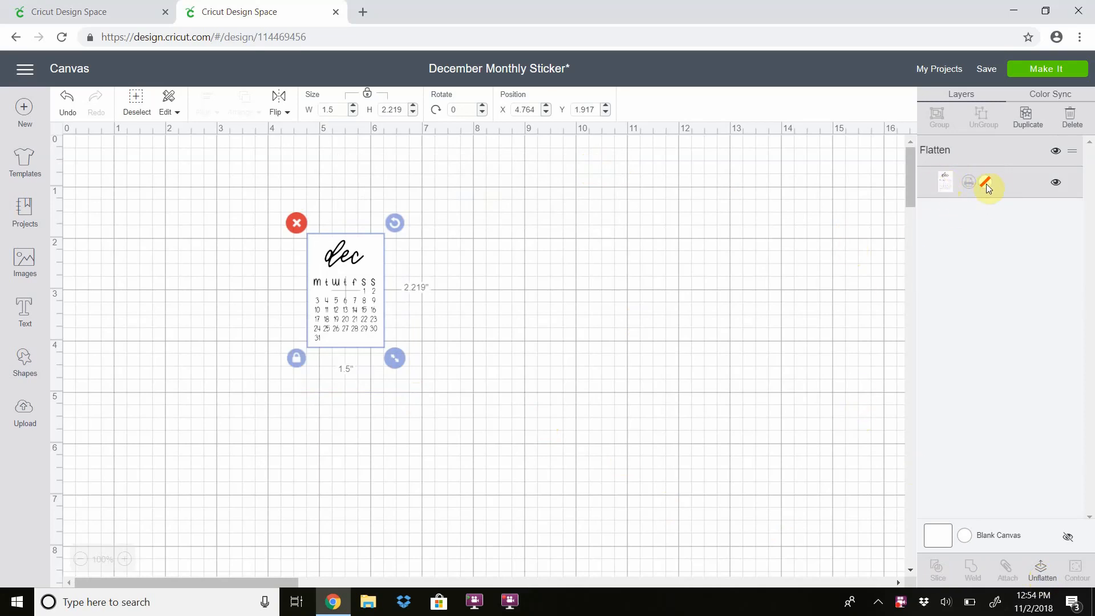
pyautogui.click(737, 330)
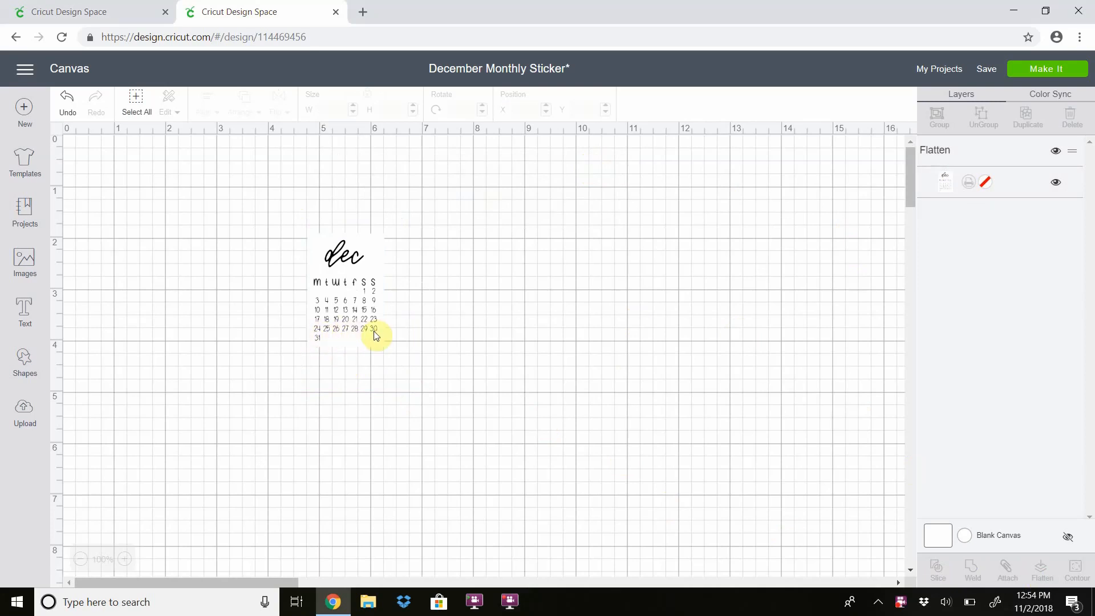
# - Prepare the December sticker for making with 4 project copies and continue to the print and cut stage
pyautogui.click(1023, 70)
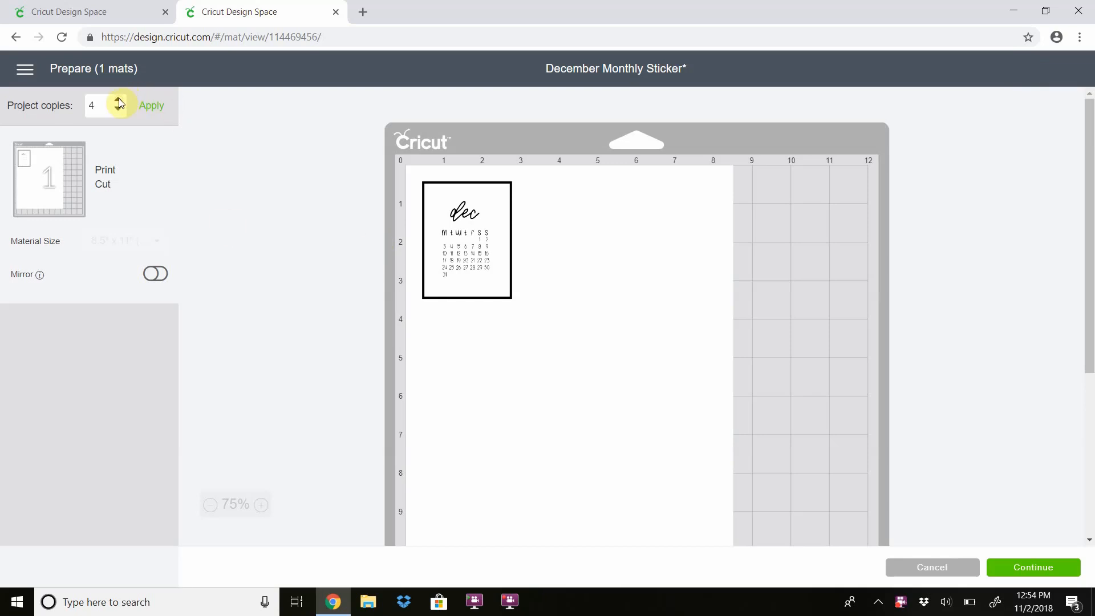
pyautogui.click(149, 110)
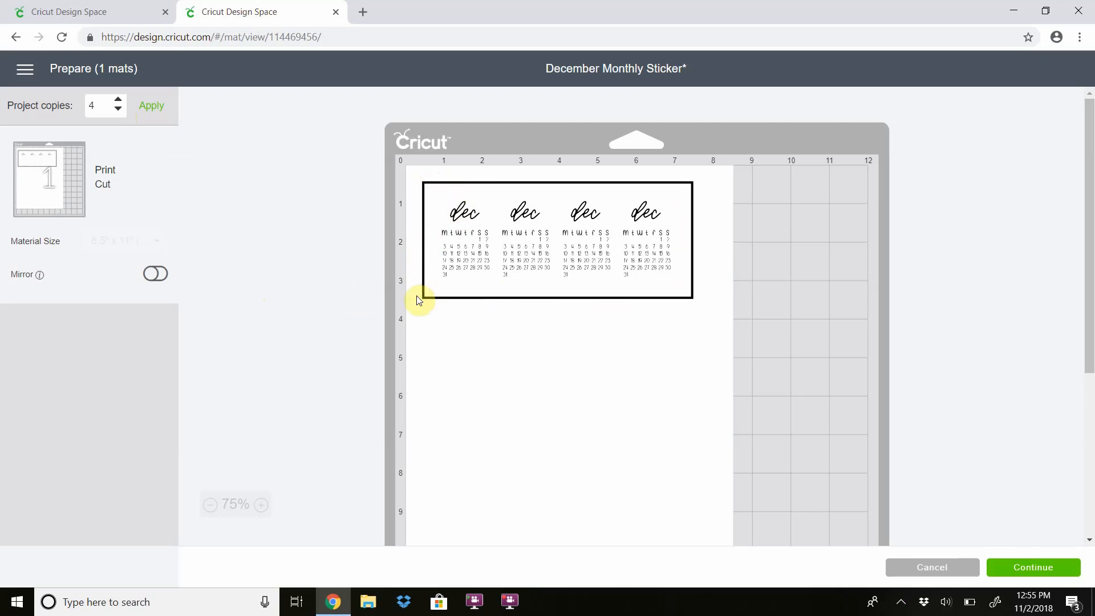
pyautogui.click(1015, 568)
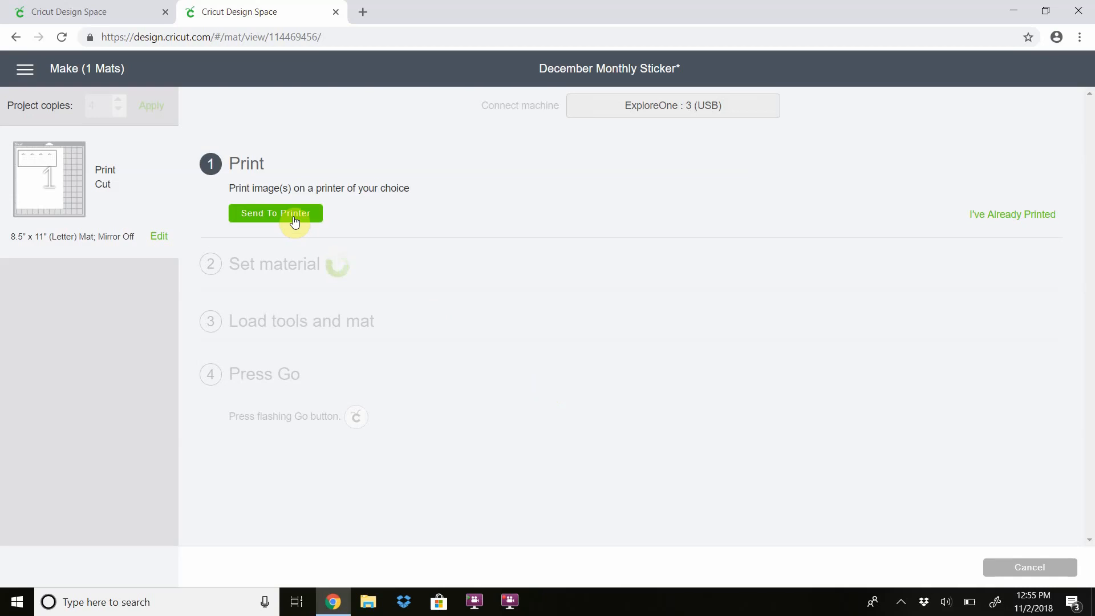
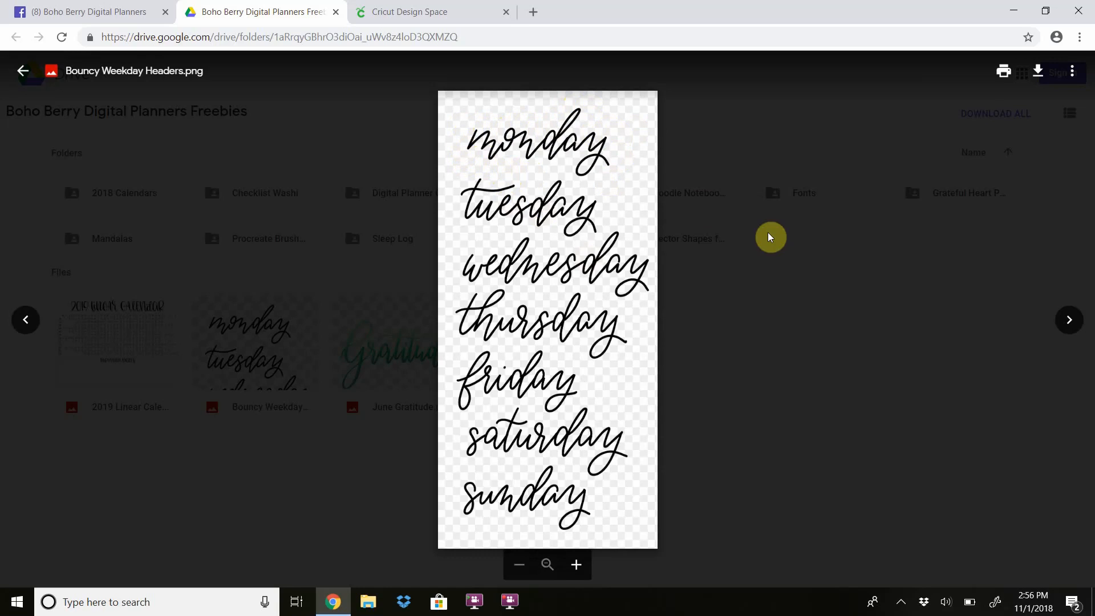
# - Download Bouncy Weekday Headers.png from the shared Drive folder and open the Bouncy Weekday Headers[859].png image in GIMP
pyautogui.click(1038, 74)
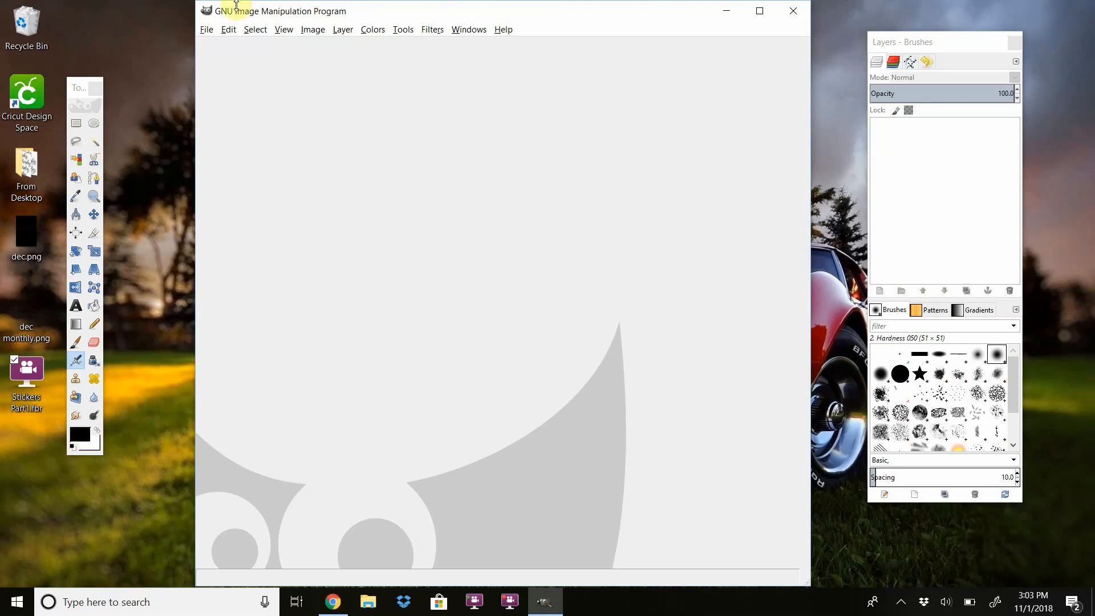
pyautogui.click(205, 33)
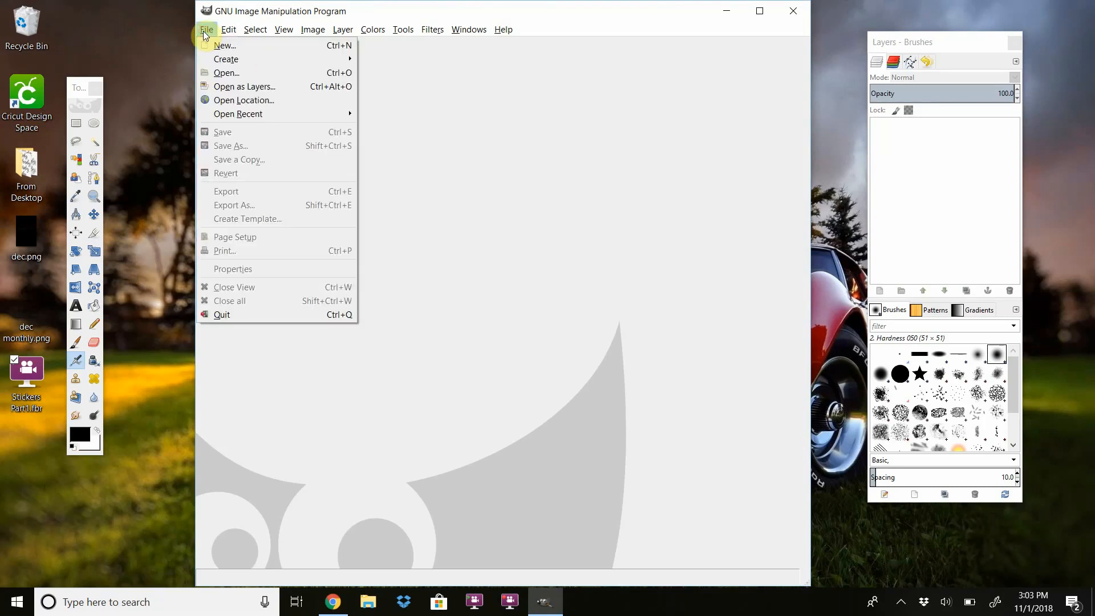
pyautogui.click(220, 75)
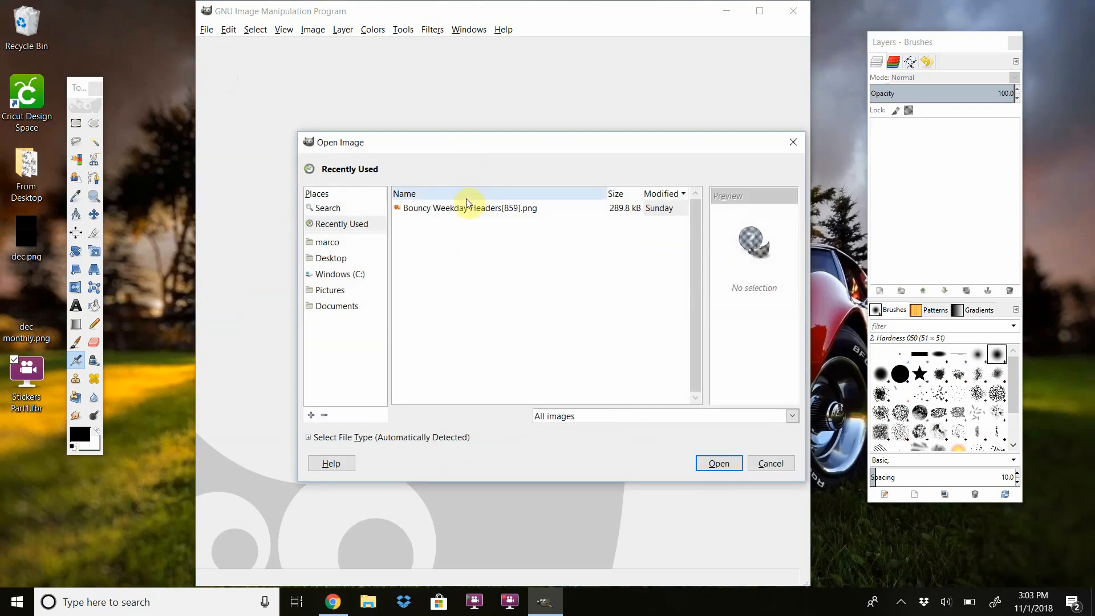
pyautogui.click(453, 212)
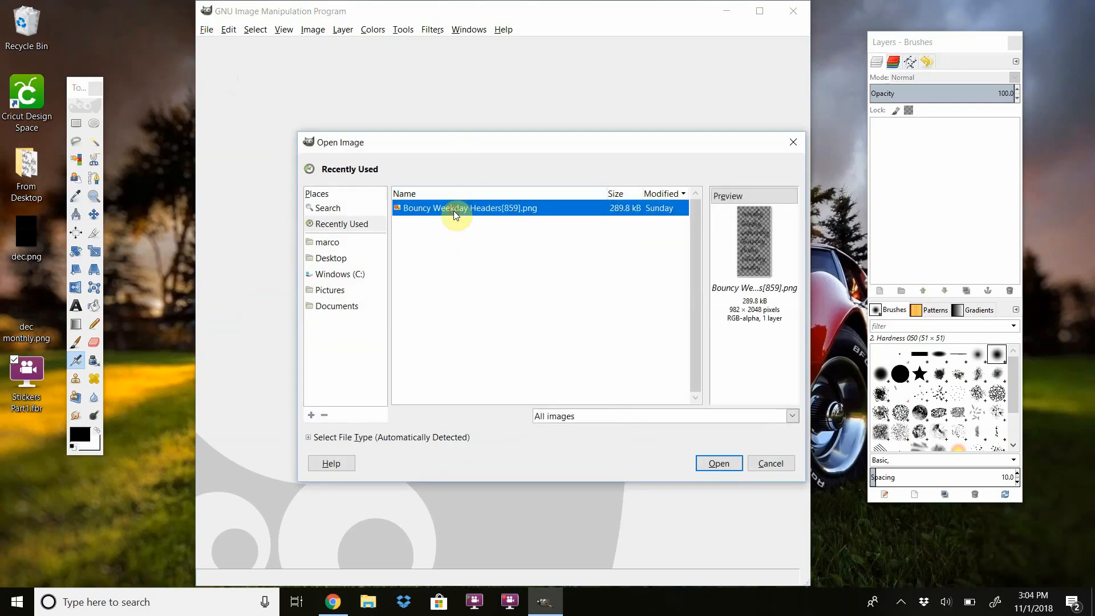
pyautogui.click(719, 464)
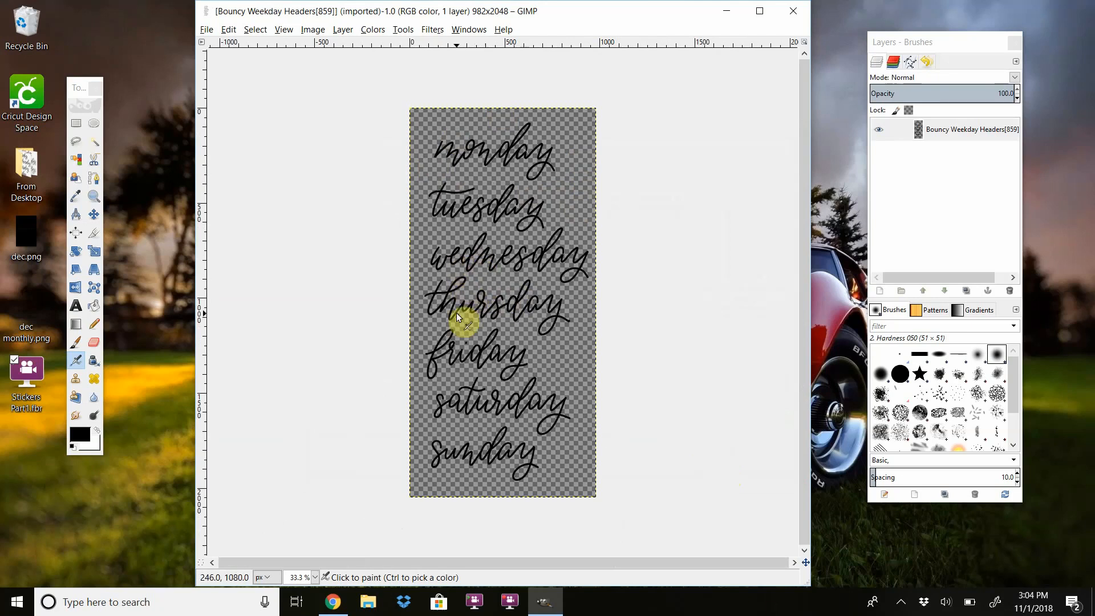
# - Enlarge the image canvas to 1082 by 2548 px and expand the weekday headers layer to the image size
pyautogui.rightClick(477, 213)
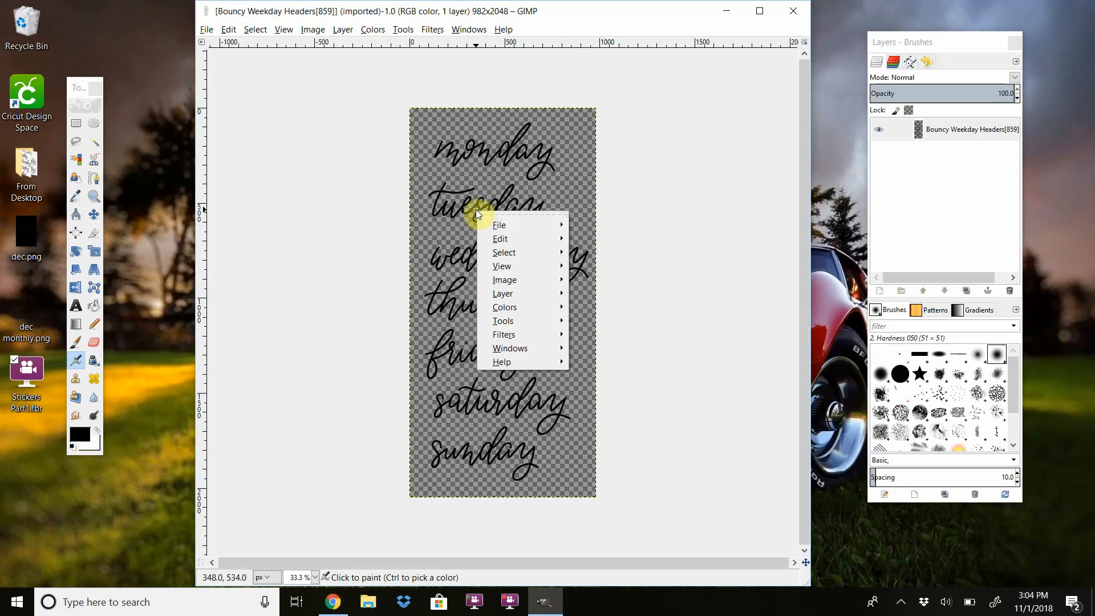
pyautogui.moveTo(498, 278)
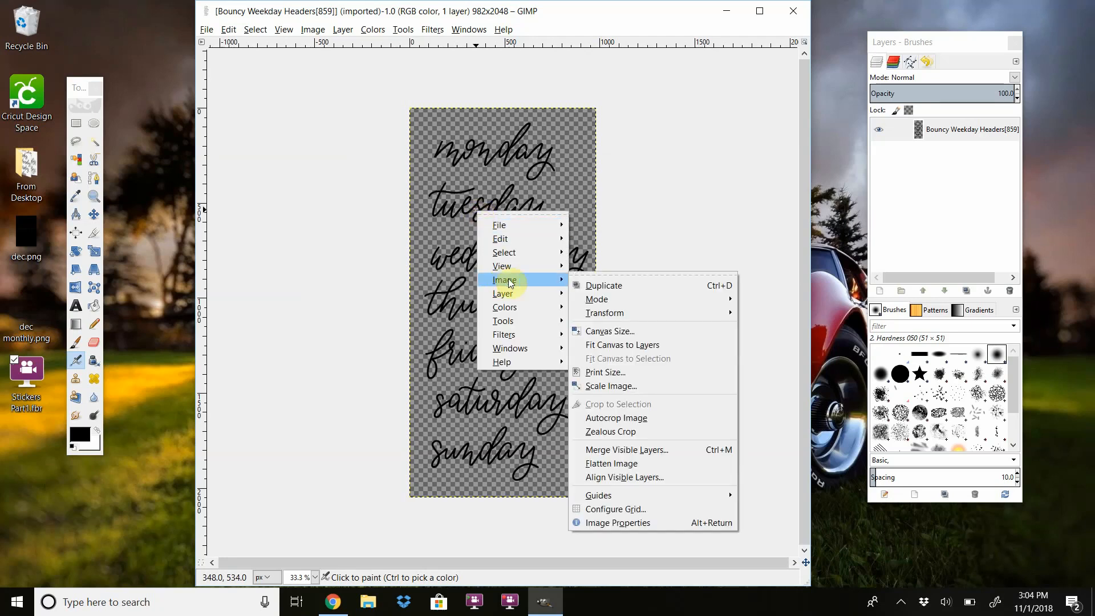
pyautogui.click(579, 331)
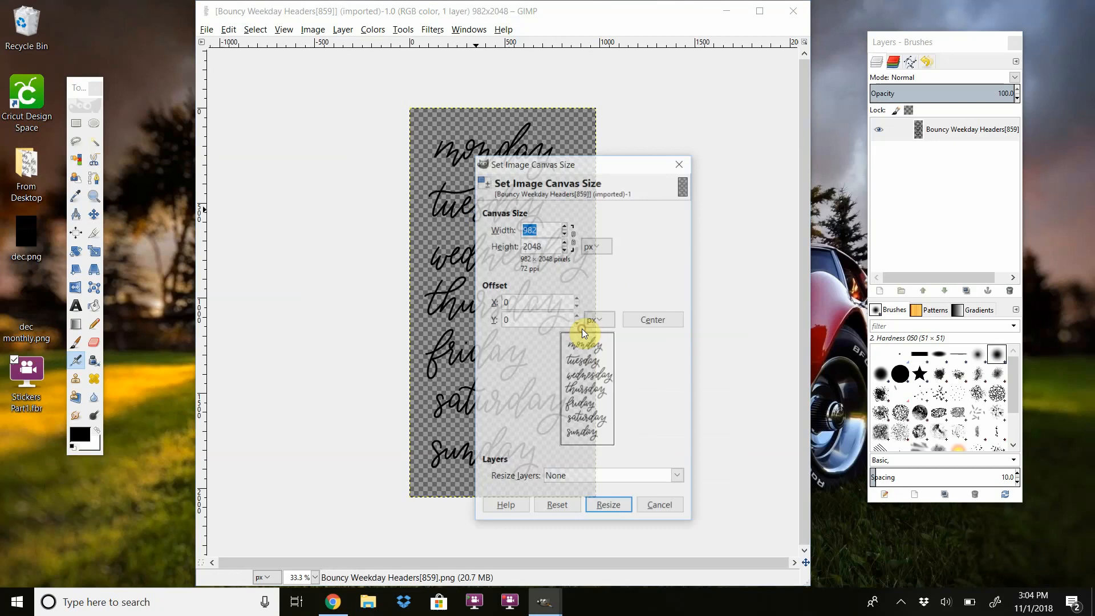
pyautogui.doubleClick(536, 234)
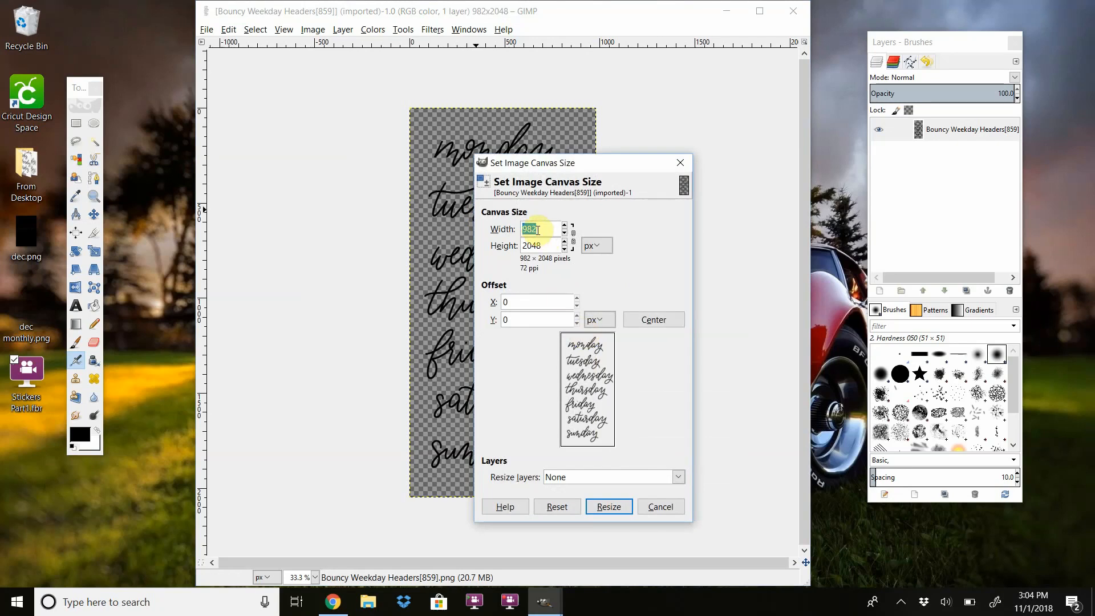
pyautogui.write('1082')
pyautogui.click(530, 246)
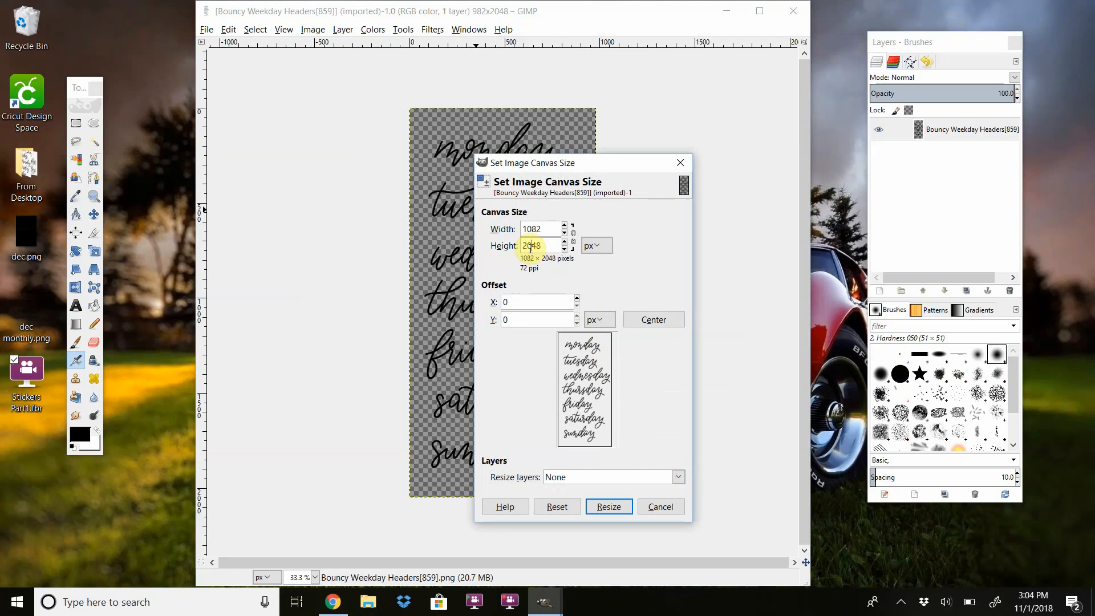
pyautogui.press('BackSpace')
pyautogui.write('5')
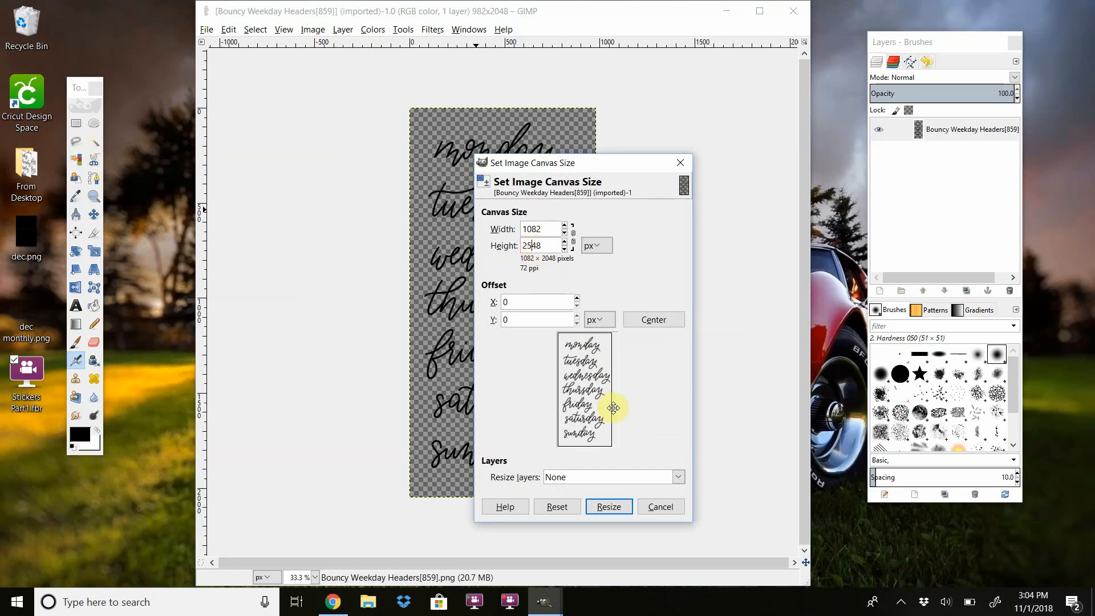
pyautogui.click(607, 507)
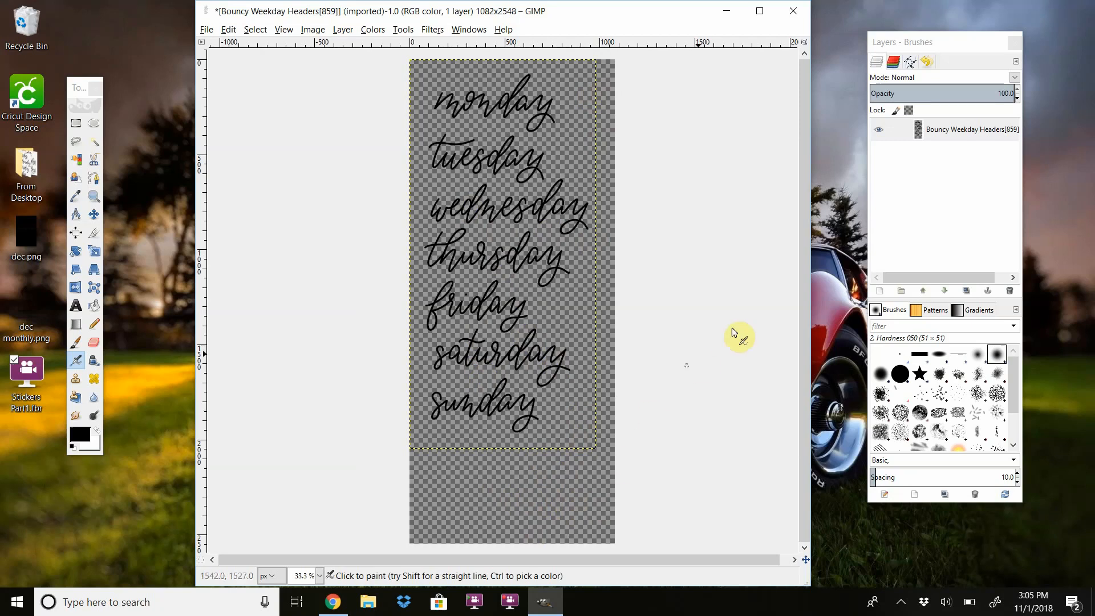
pyautogui.rightClick(945, 136)
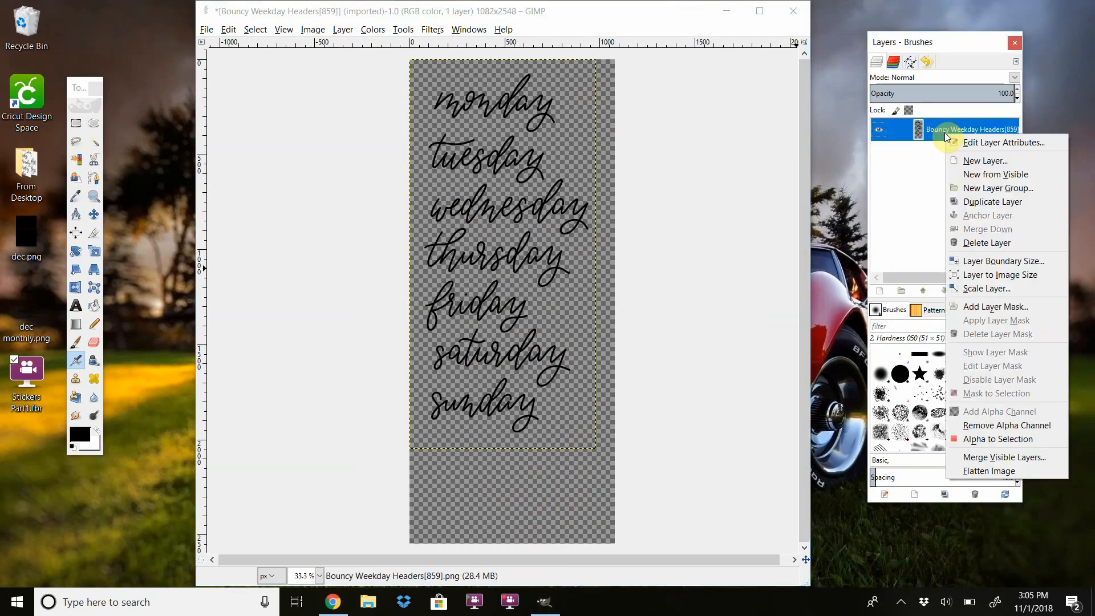
pyautogui.click(967, 277)
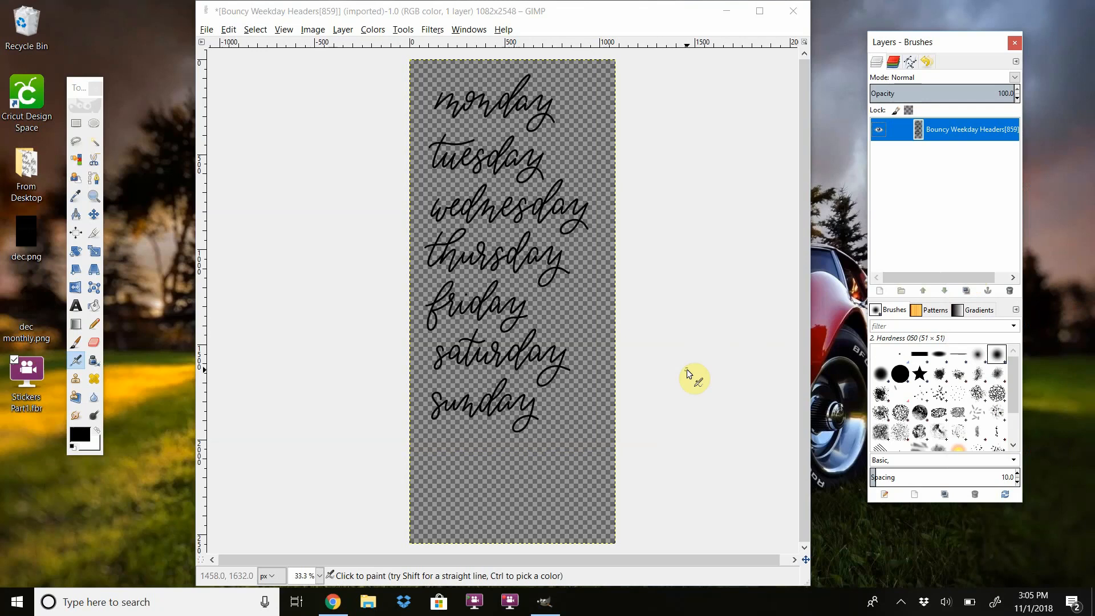
# - Outline the word "sunday" with a closed Free Select polygon that stays clear of "saturday" above it
pyautogui.click(77, 143)
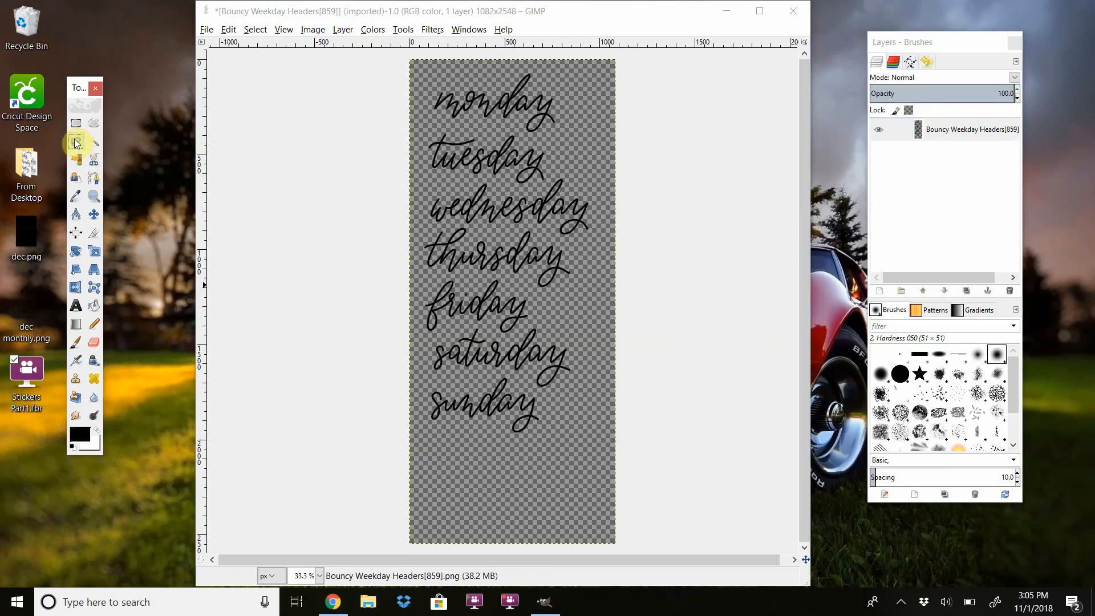
pyautogui.click(528, 434)
pyautogui.click(508, 440)
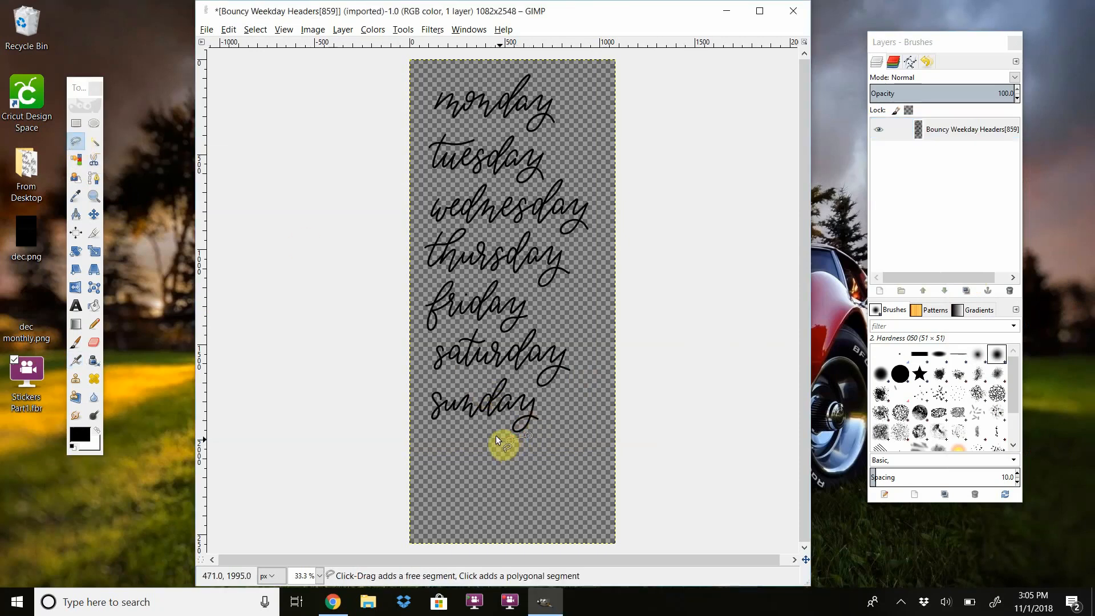
pyautogui.click(481, 426)
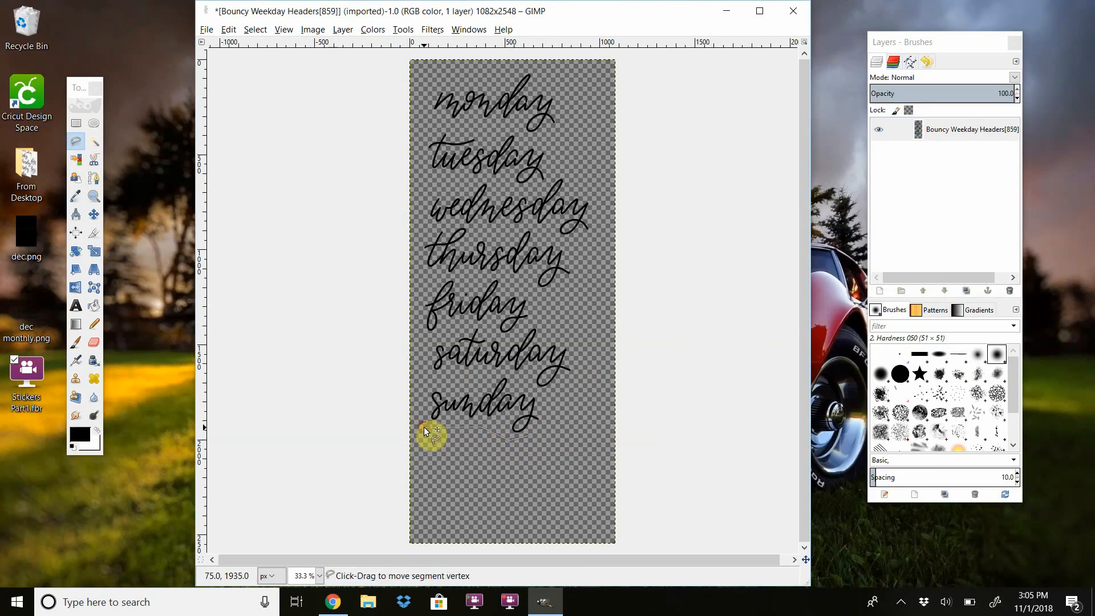
pyautogui.click(425, 382)
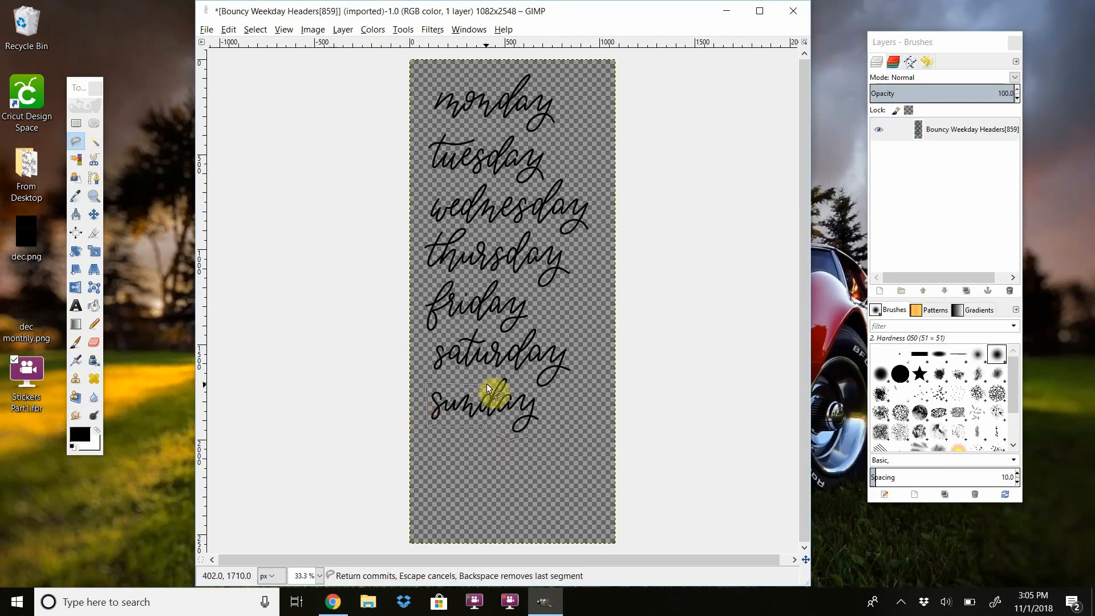
pyautogui.click(486, 384)
pyautogui.click(505, 373)
pyautogui.click(519, 377)
pyautogui.click(520, 387)
pyautogui.click(546, 394)
pyautogui.click(545, 425)
pyautogui.click(531, 436)
pyautogui.click(532, 436)
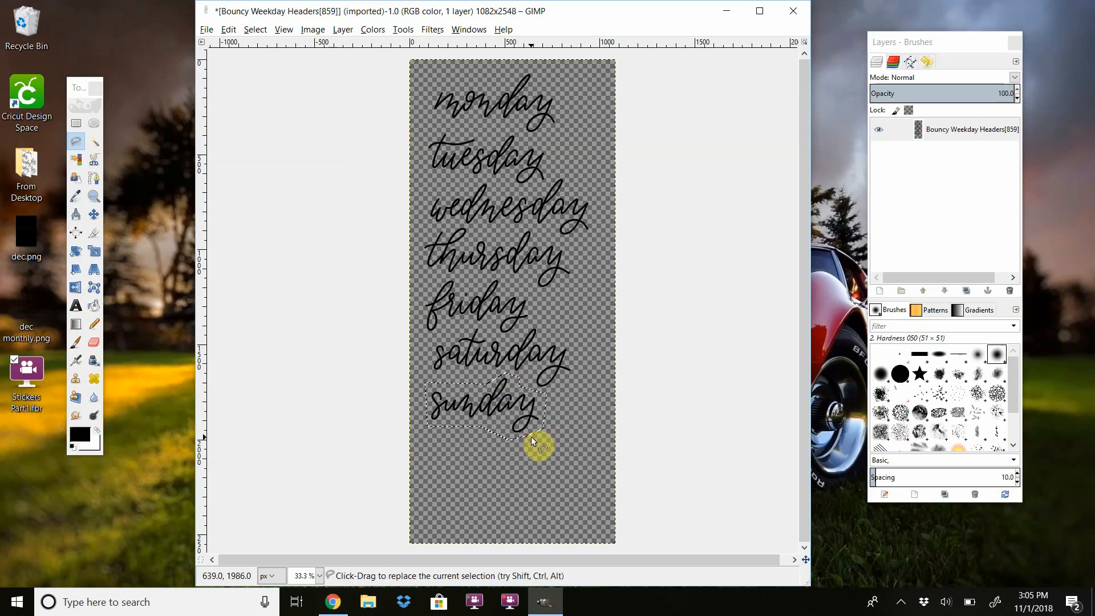
# - Cut and paste the selected "sunday", move it down into the empty area near the canvas bottom, and anchor it
pyautogui.click(95, 214)
pyautogui.rightClick(484, 398)
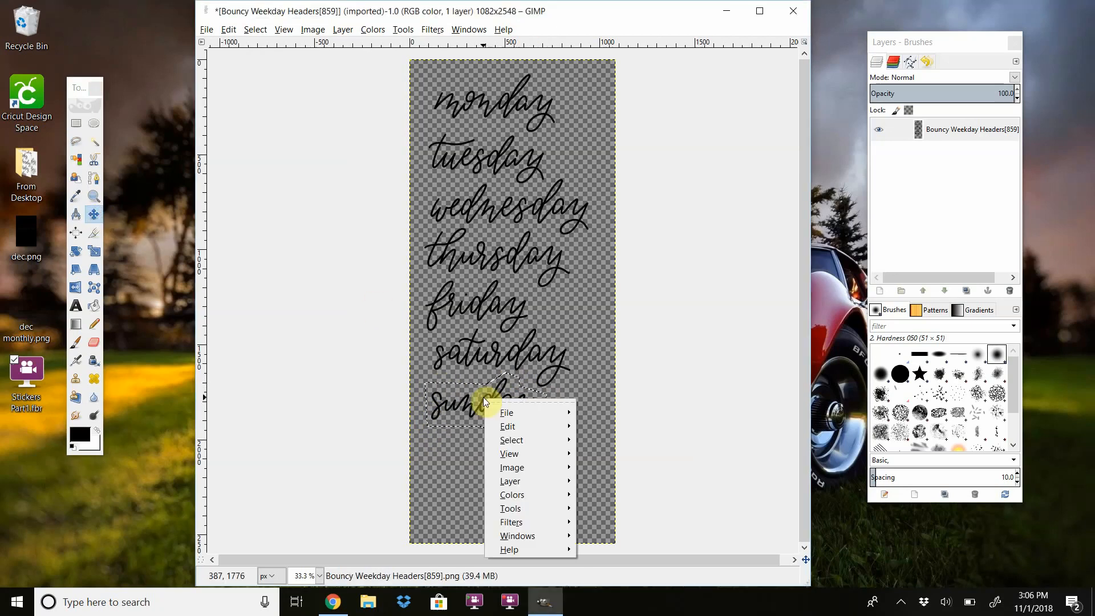
pyautogui.moveTo(501, 425)
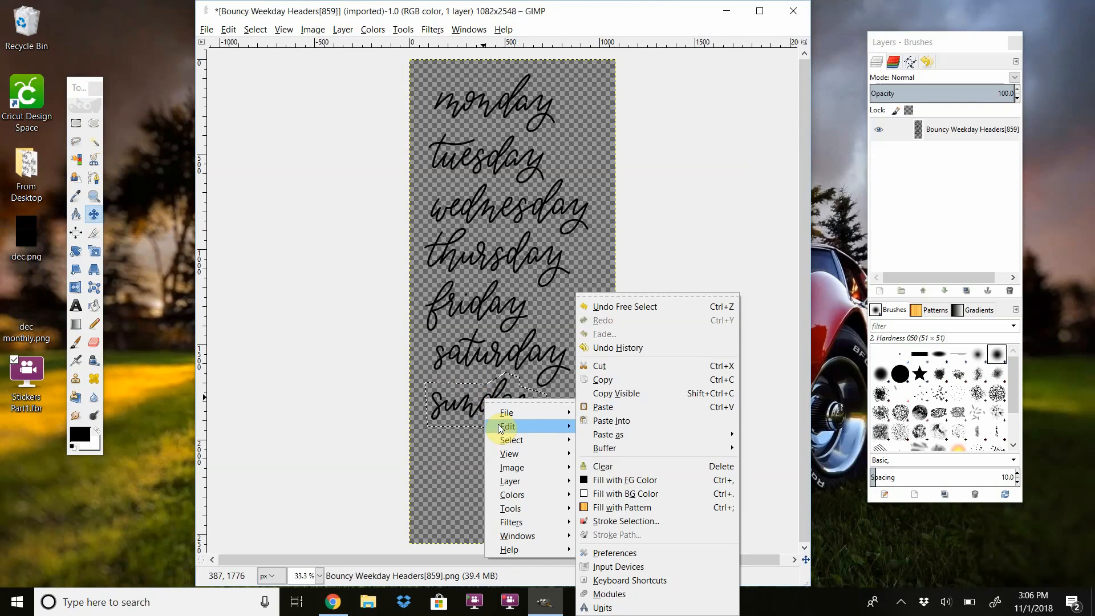
pyautogui.click(611, 370)
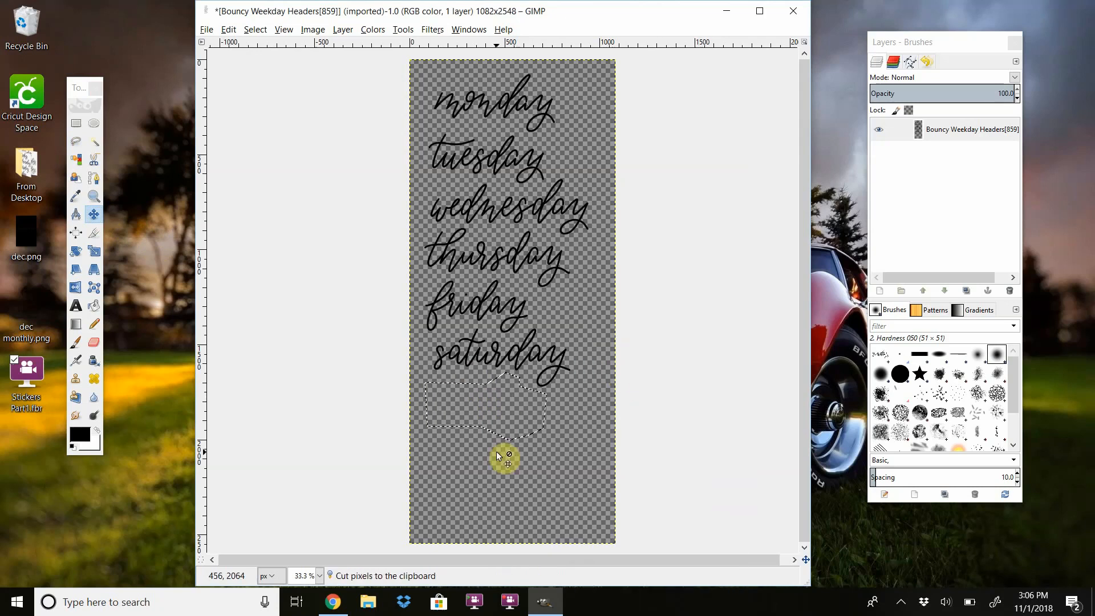
pyautogui.rightClick(504, 463)
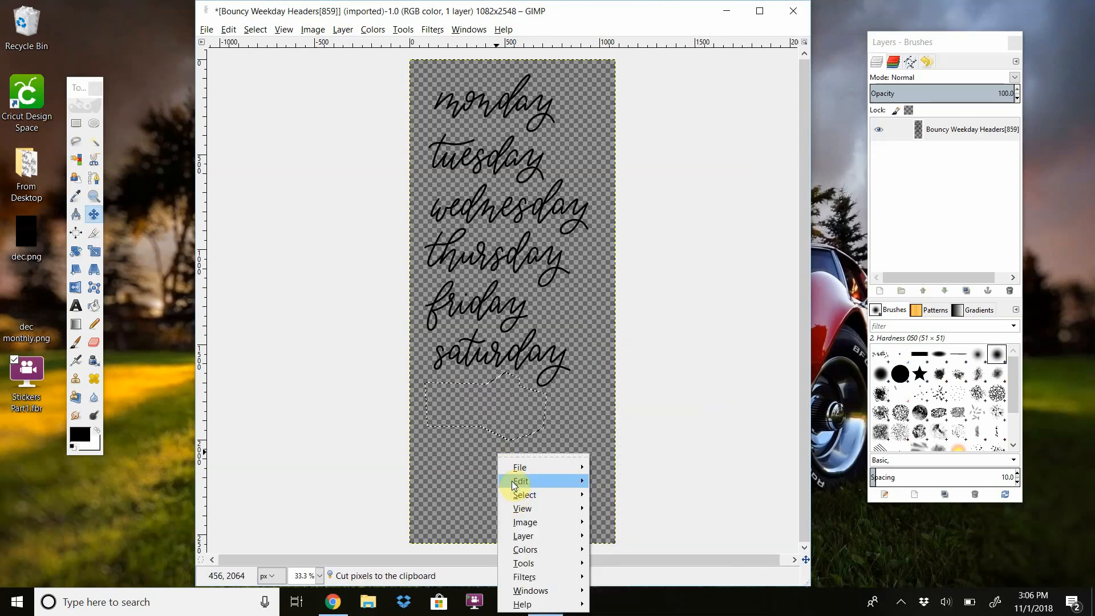
pyautogui.moveTo(514, 483)
pyautogui.click(611, 410)
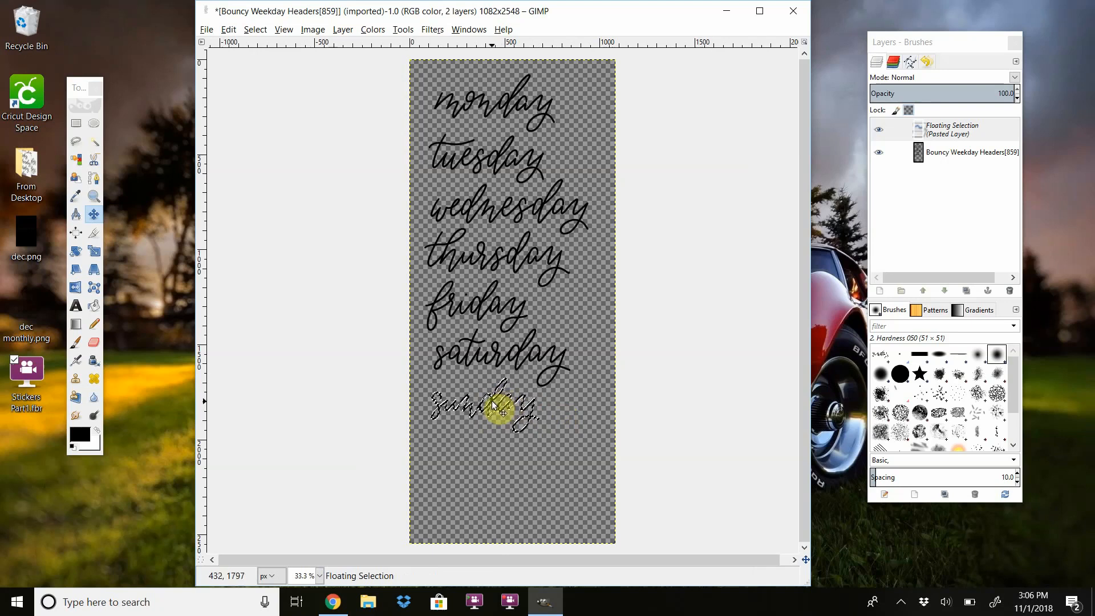
pyautogui.moveTo(494, 404); pyautogui.dragTo(522, 490)
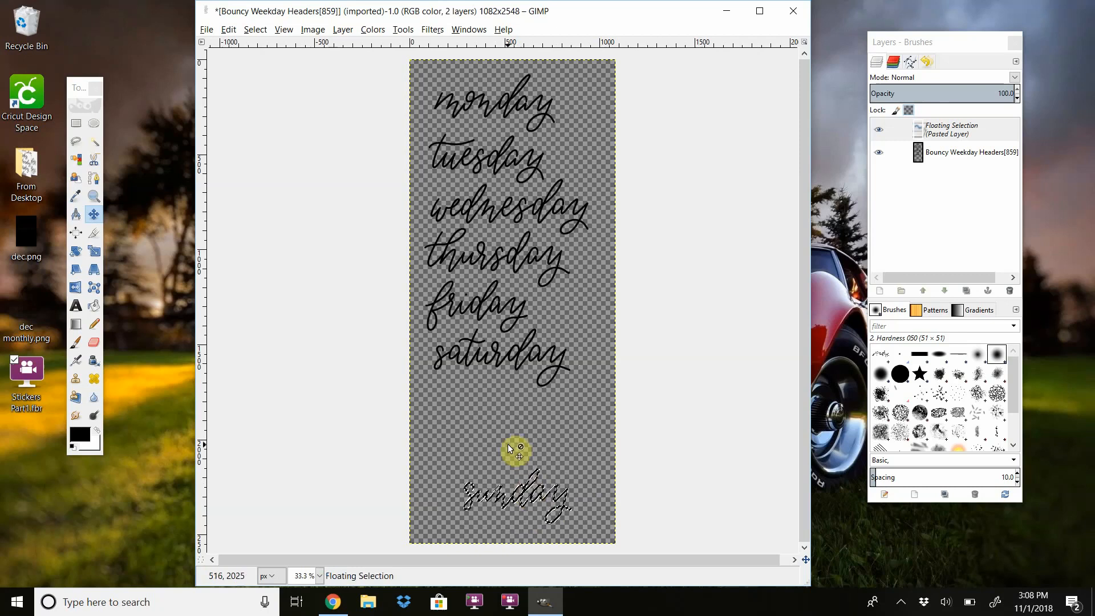
pyautogui.click(471, 365)
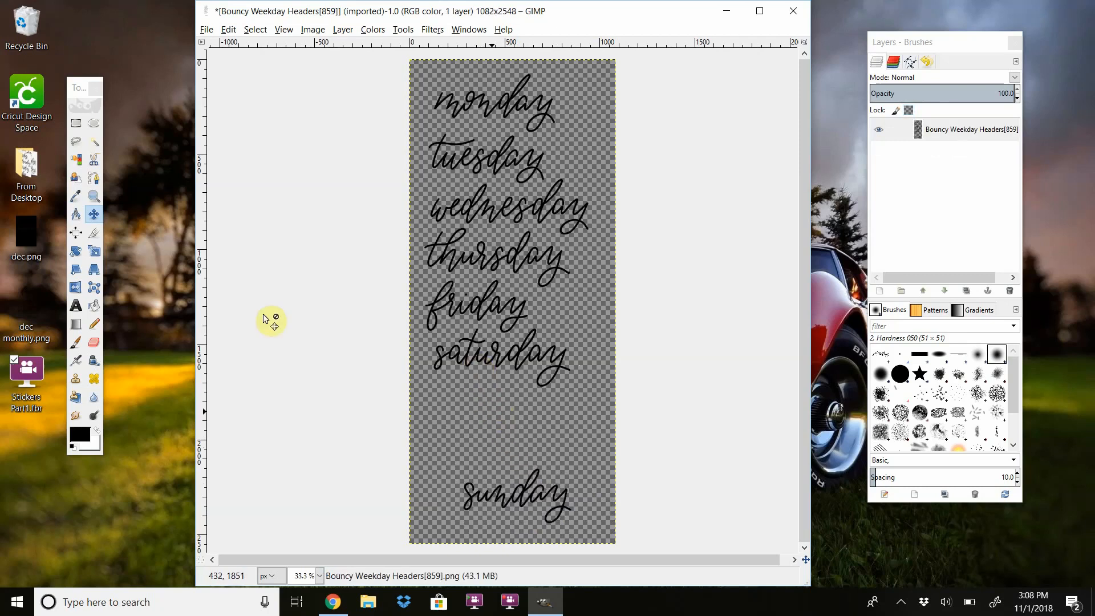
# - Outline the word "saturday" with a closed Free Select shape, then cut it and paste it as a floating selection
pyautogui.click(75, 141)
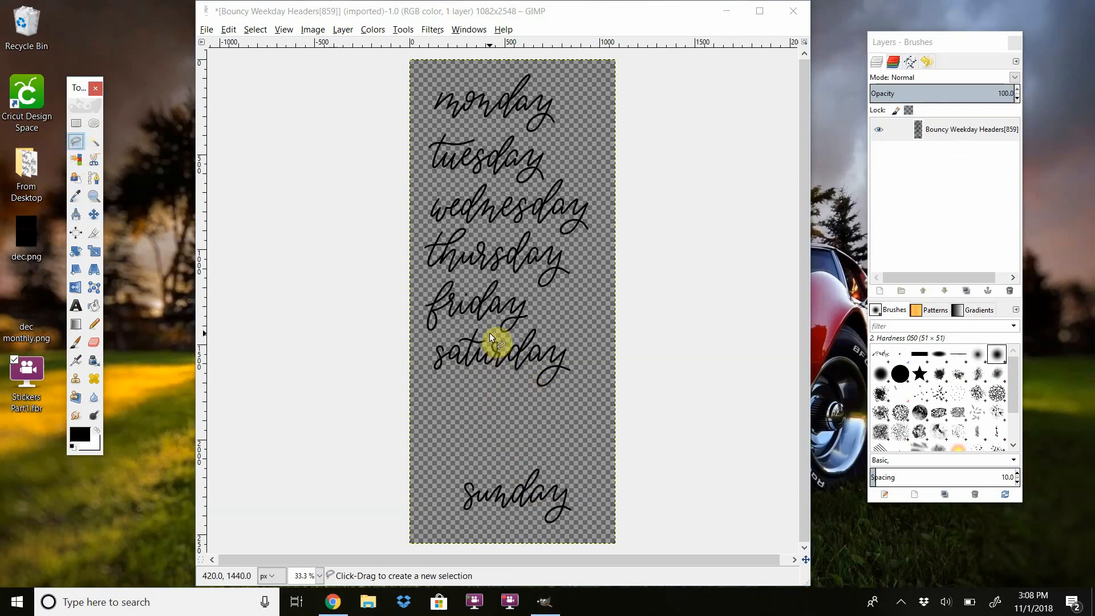
pyautogui.moveTo(489, 333)
pyautogui.mouseDown()
pyautogui.moveTo(447, 337)
pyautogui.moveTo(431, 363)
pyautogui.moveTo(557, 396)
pyautogui.moveTo(571, 346)
pyautogui.moveTo(549, 330)
pyautogui.moveTo(490, 333)
pyautogui.mouseUp()
pyautogui.click(94, 215)
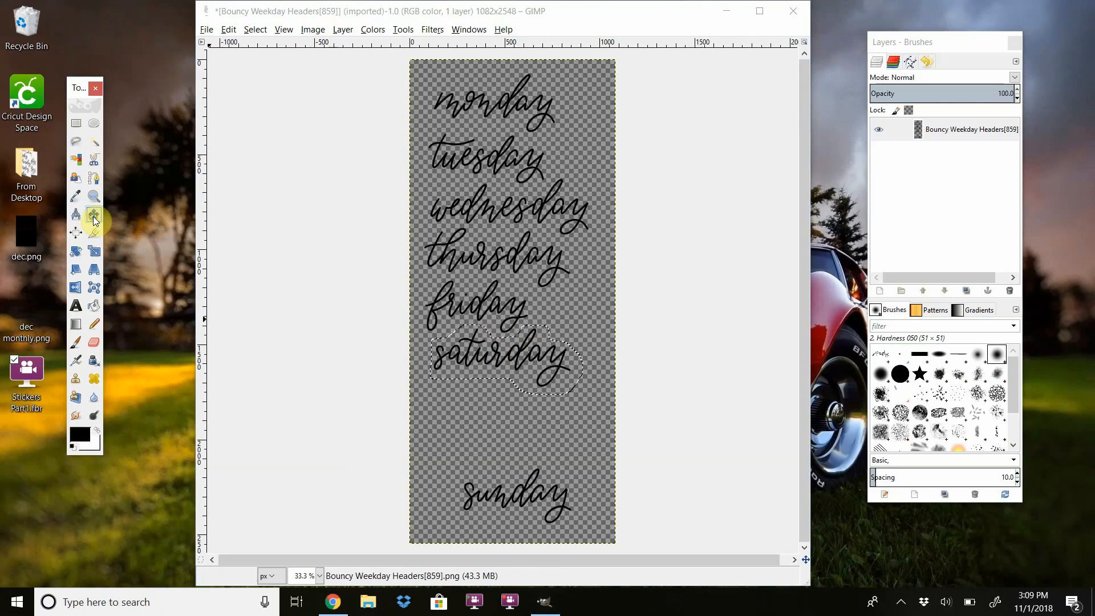
pyautogui.rightClick(480, 354)
pyautogui.moveTo(497, 379)
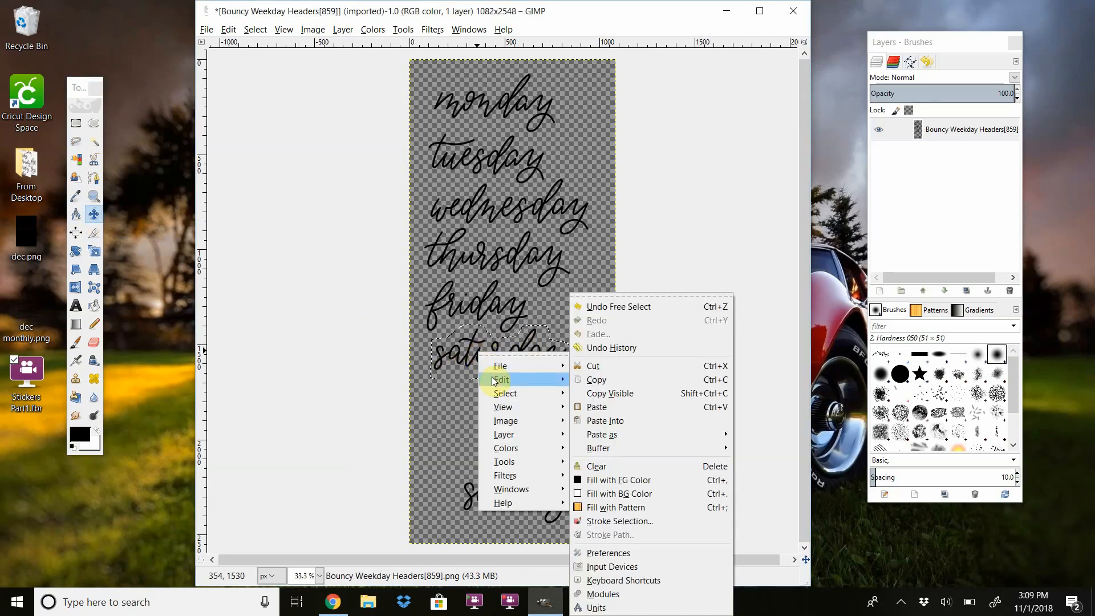
pyautogui.click(629, 374)
pyautogui.rightClick(499, 409)
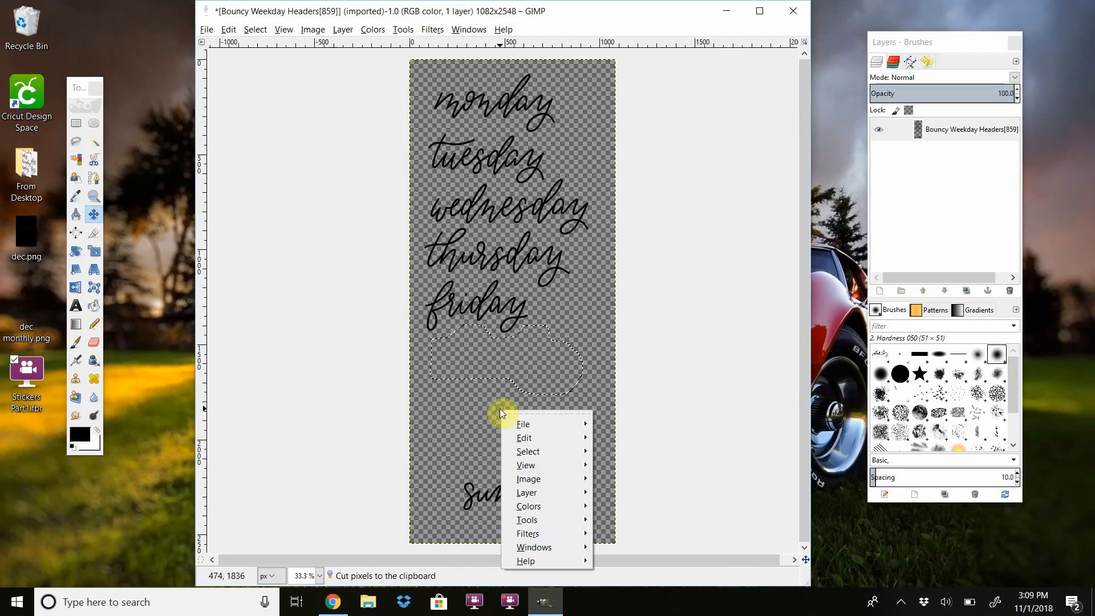
pyautogui.moveTo(514, 435)
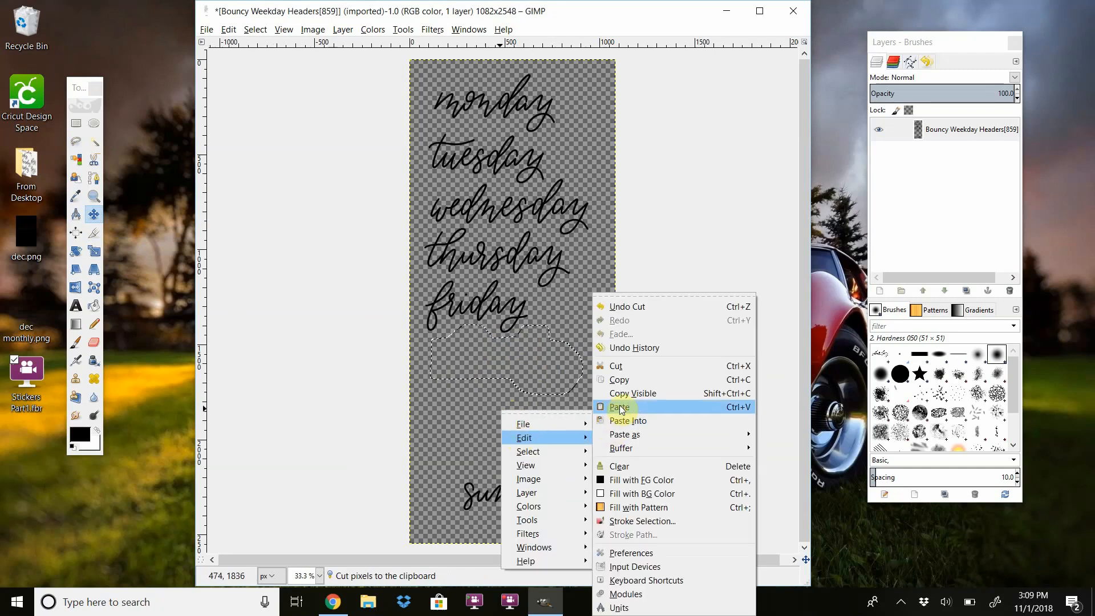
pyautogui.click(620, 407)
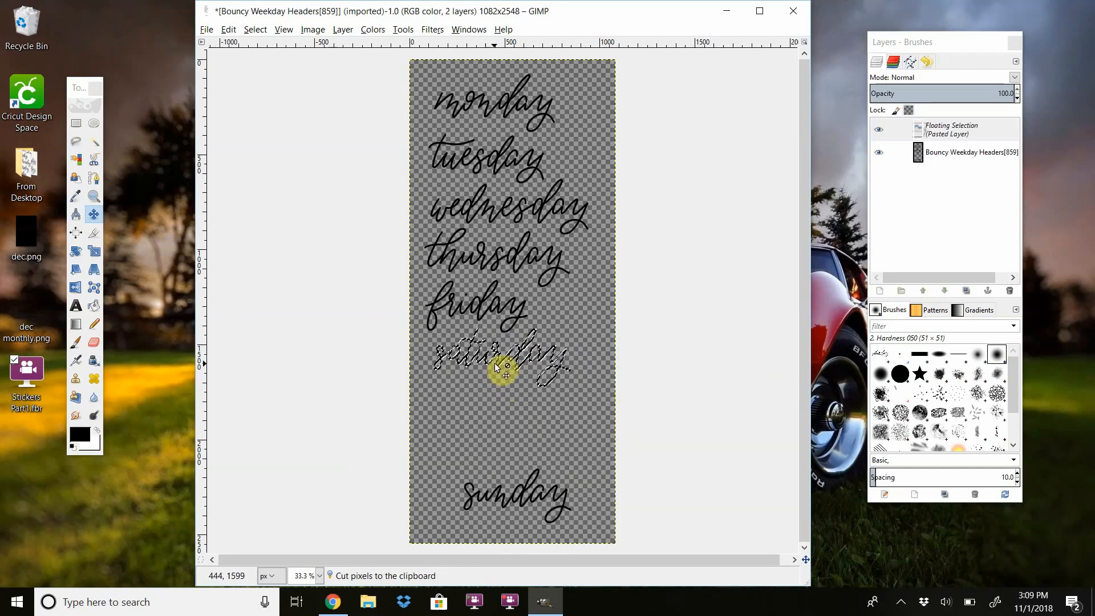
# - Move the floating "saturday" down to just above "sunday", slightly to the right, and anchor it to the headers layer
pyautogui.moveTo(497, 367); pyautogui.dragTo(521, 440)
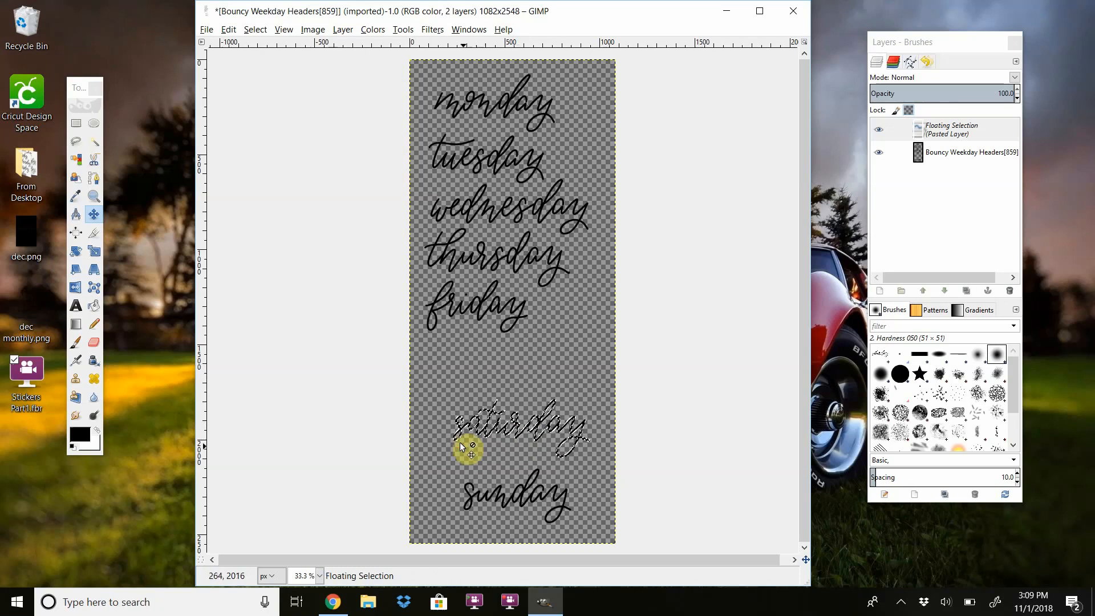
pyautogui.press('f')
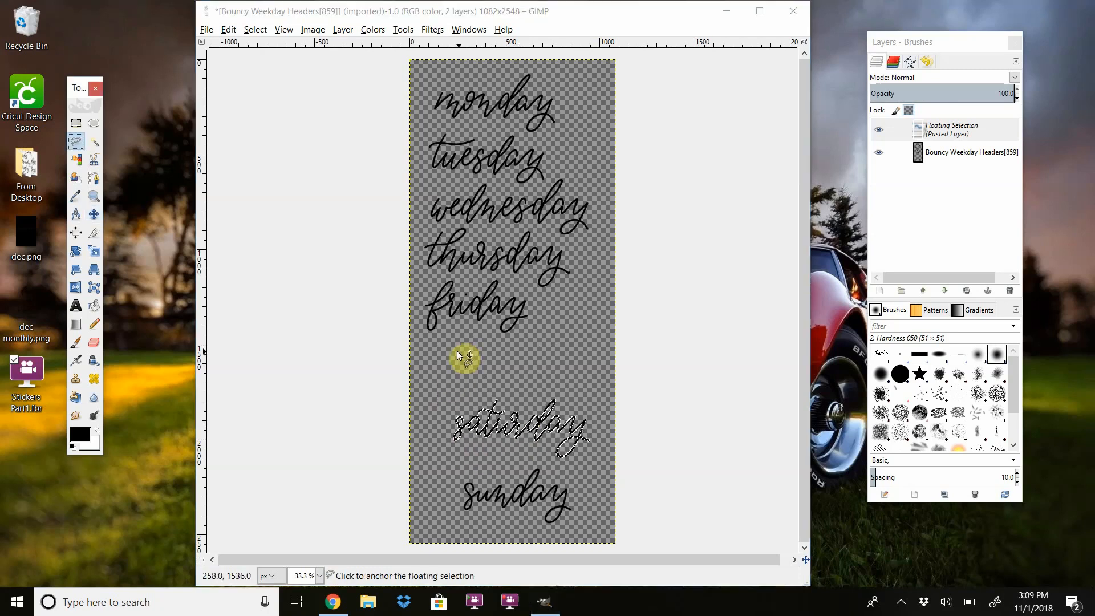
pyautogui.click(97, 218)
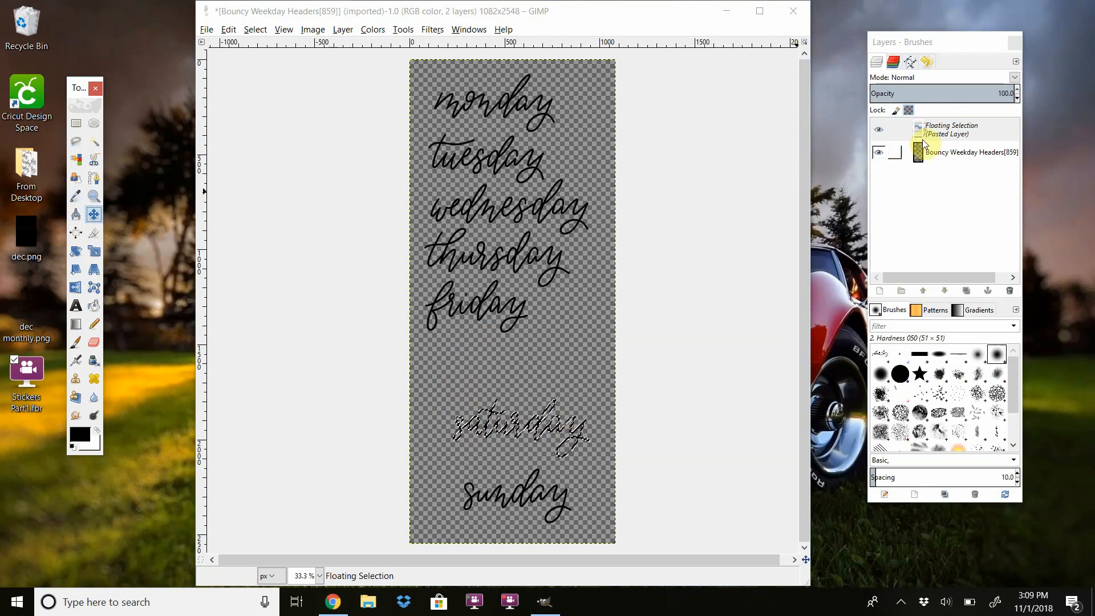
pyautogui.rightClick(938, 132)
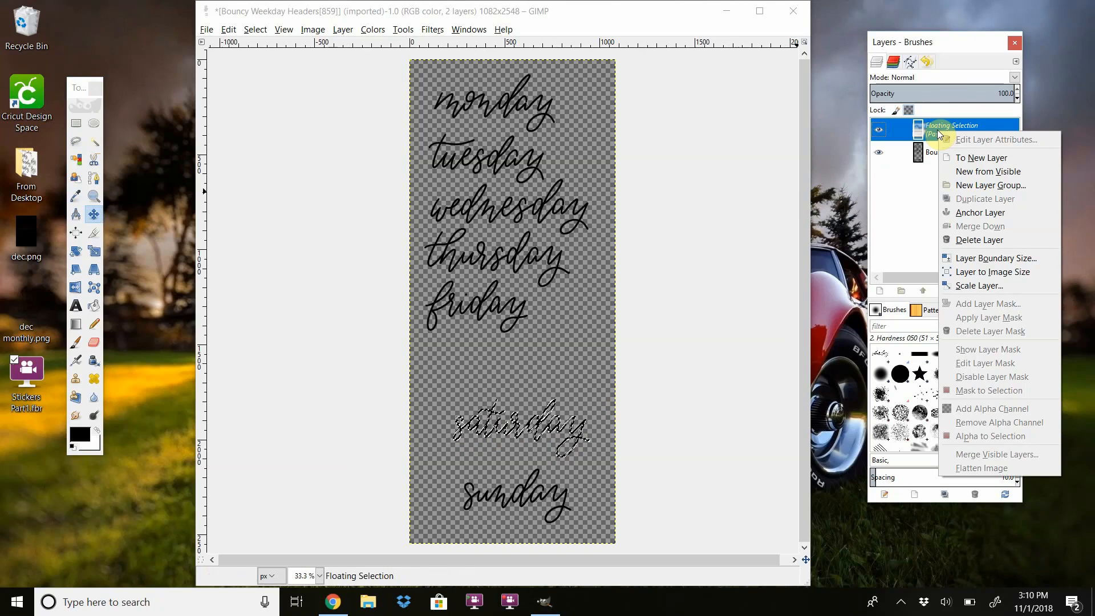
pyautogui.click(959, 212)
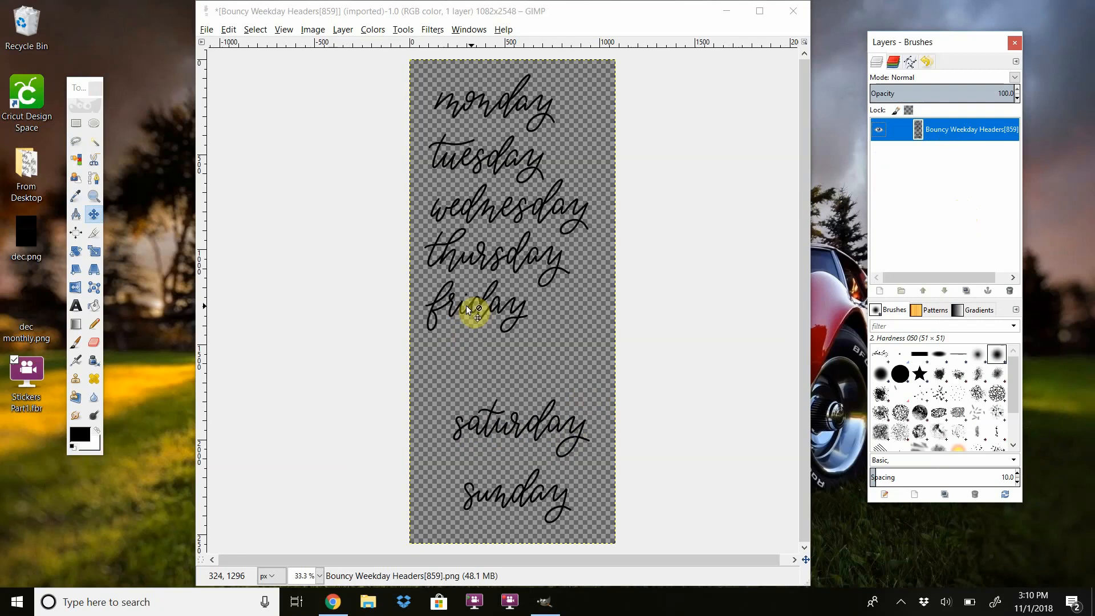
# - Outline the word "friday" with a closed Free Select shape, then cut it and paste it as a floating selection
pyautogui.click(75, 141)
pyautogui.moveTo(428, 278); pyautogui.dragTo(425, 330)
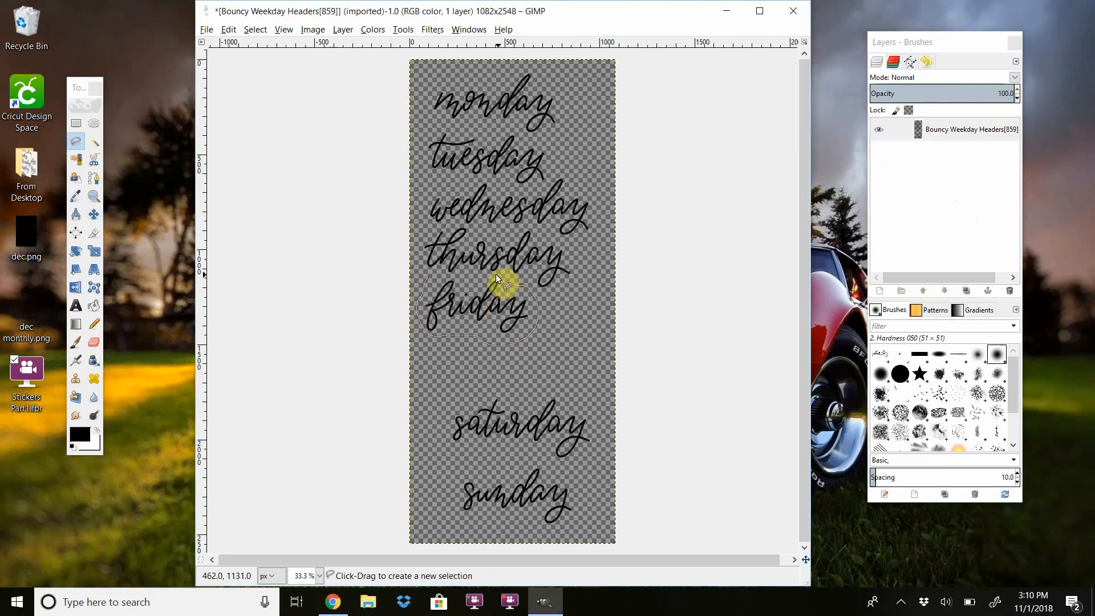
pyautogui.moveTo(439, 273); pyautogui.dragTo(429, 277)
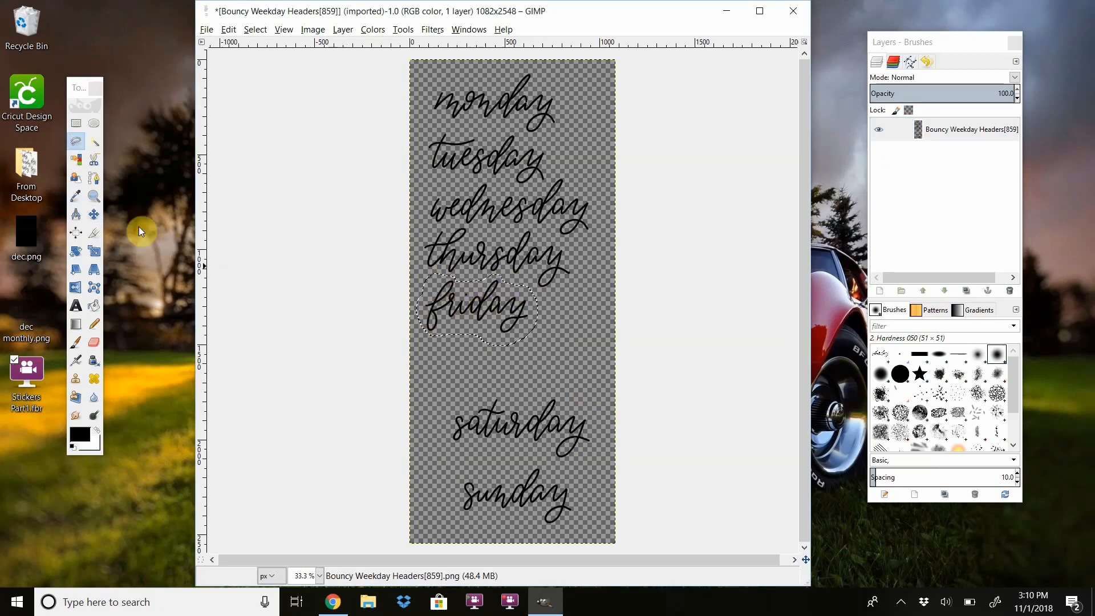
pyautogui.click(95, 214)
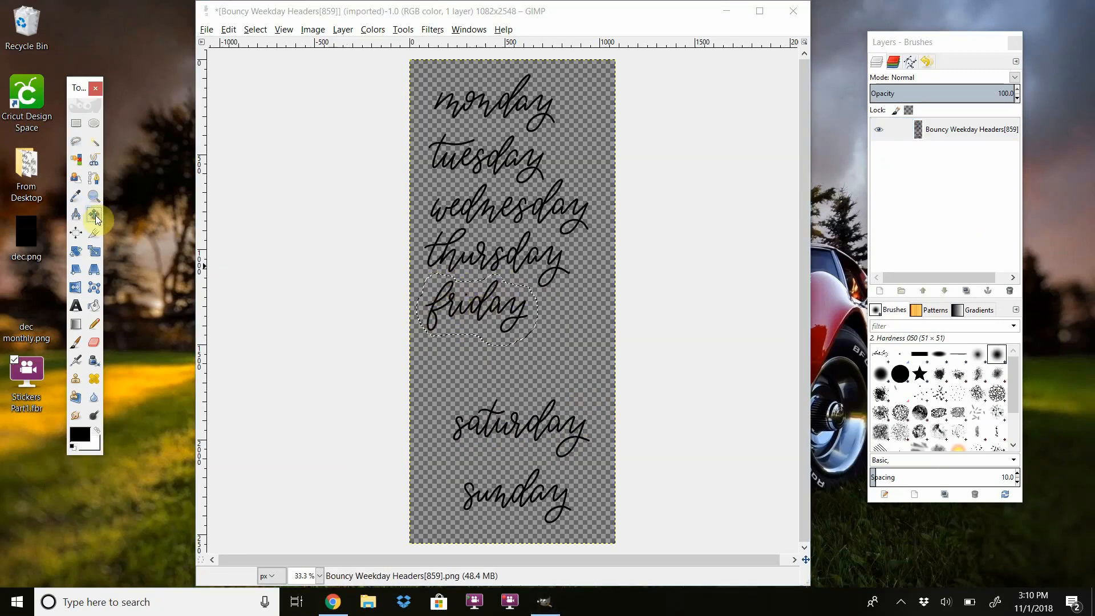
pyautogui.rightClick(463, 304)
pyautogui.moveTo(472, 329)
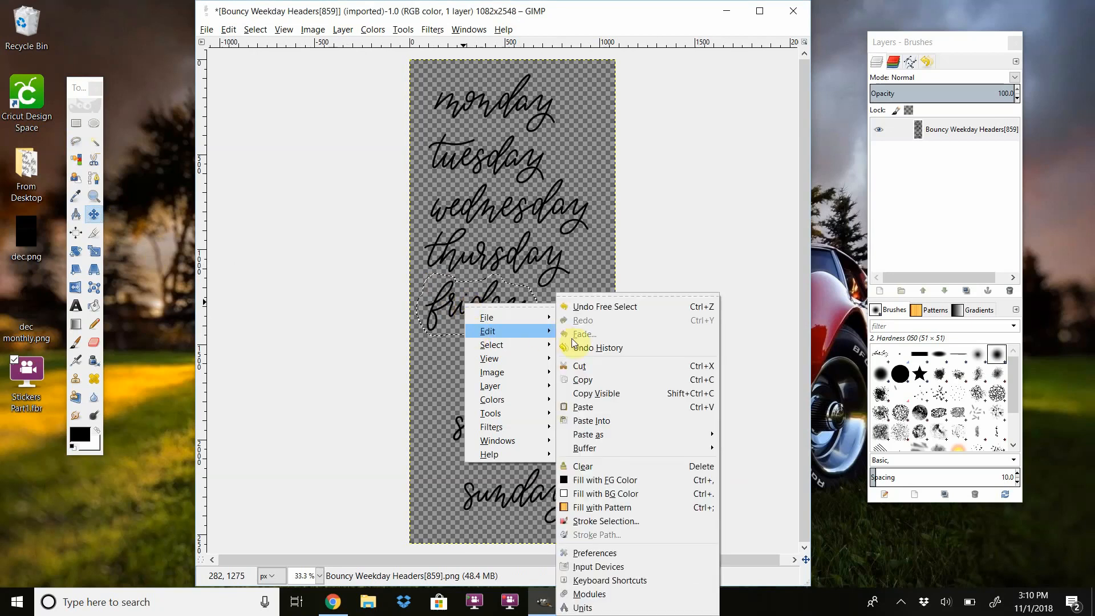
pyautogui.click(577, 365)
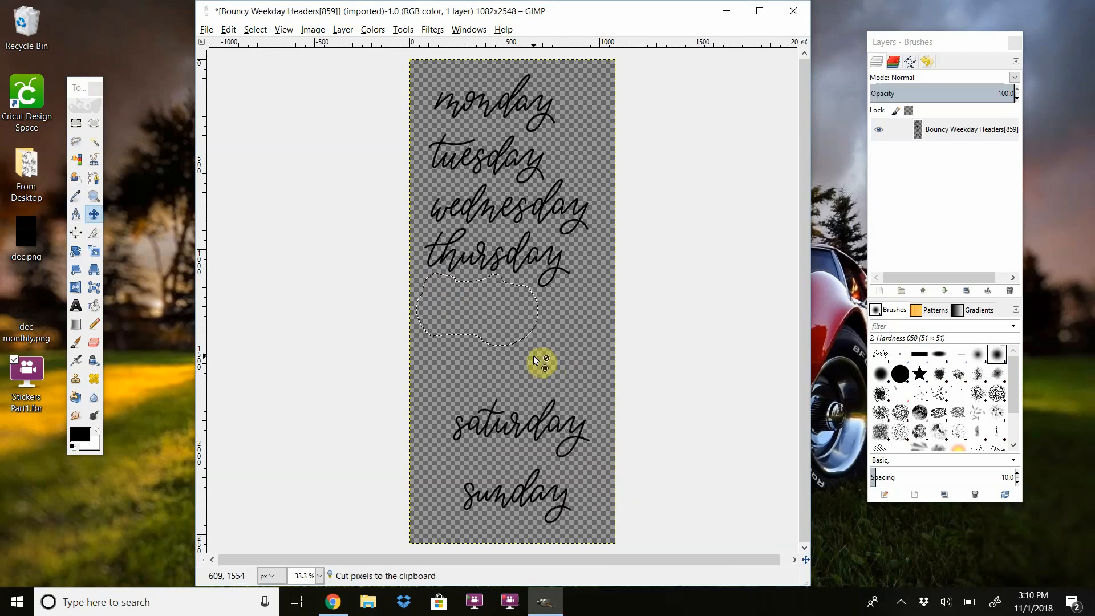
pyautogui.rightClick(494, 357)
pyautogui.moveTo(516, 386)
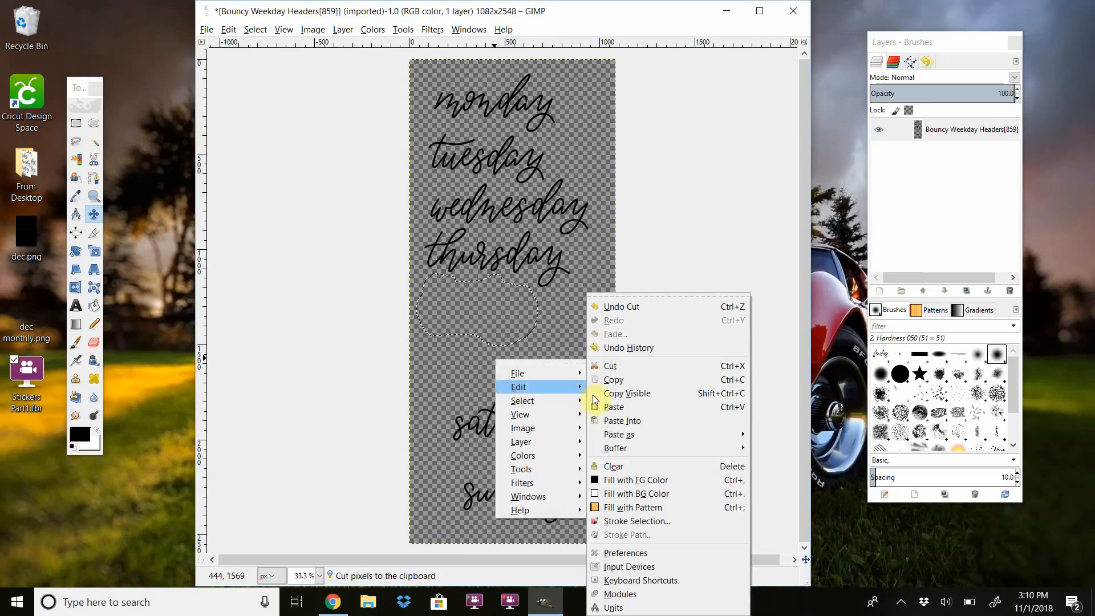
pyautogui.click(621, 409)
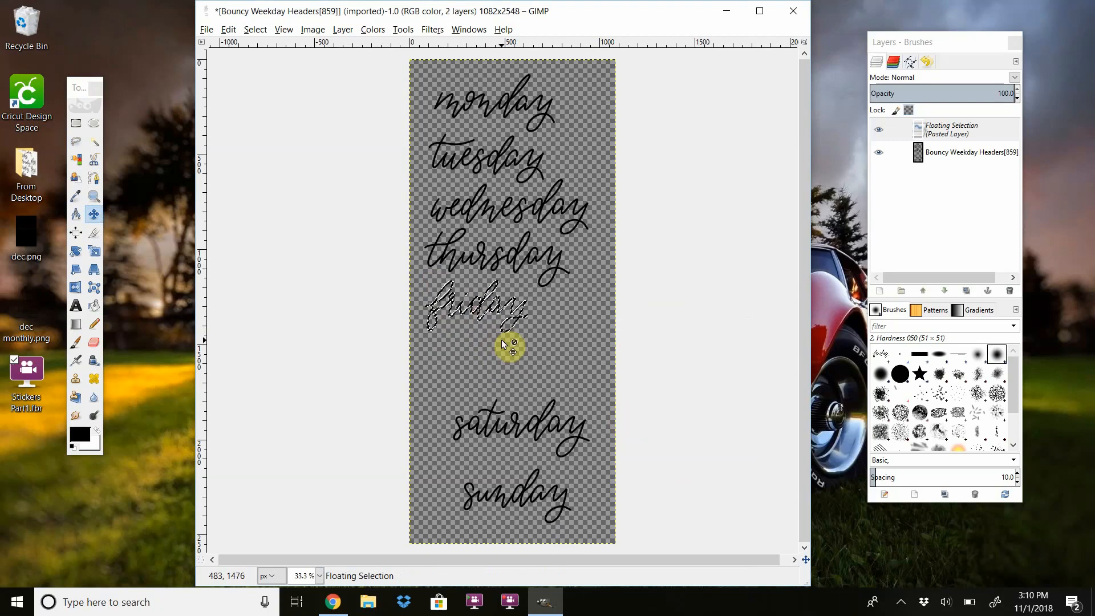
# - Move the floating "friday" down to just above "saturday" and anchor it to the headers layer
pyautogui.moveTo(481, 320); pyautogui.dragTo(500, 378)
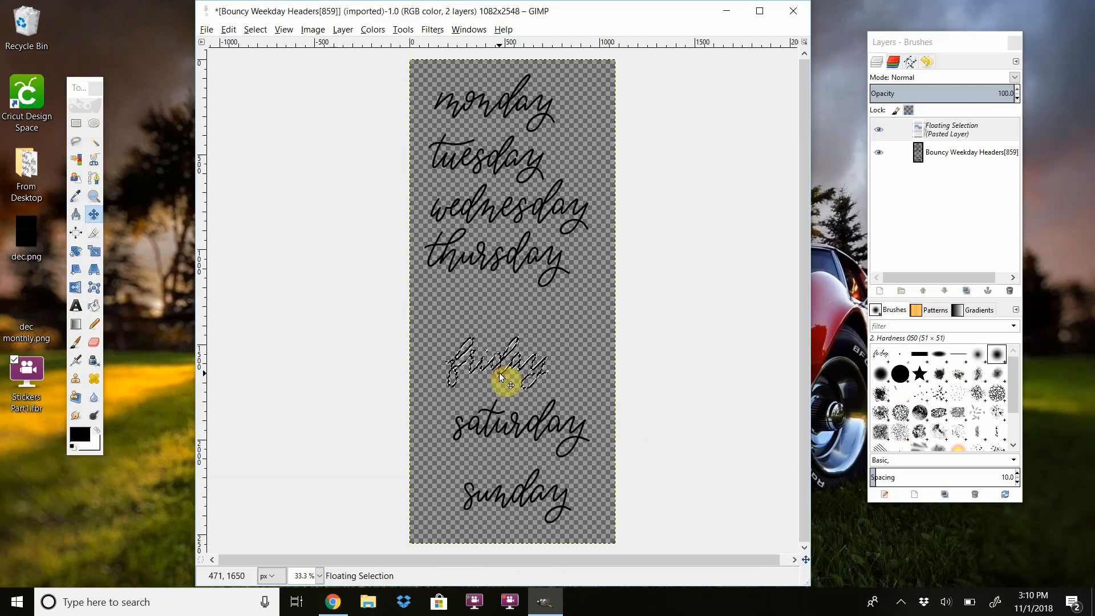
pyautogui.rightClick(940, 136)
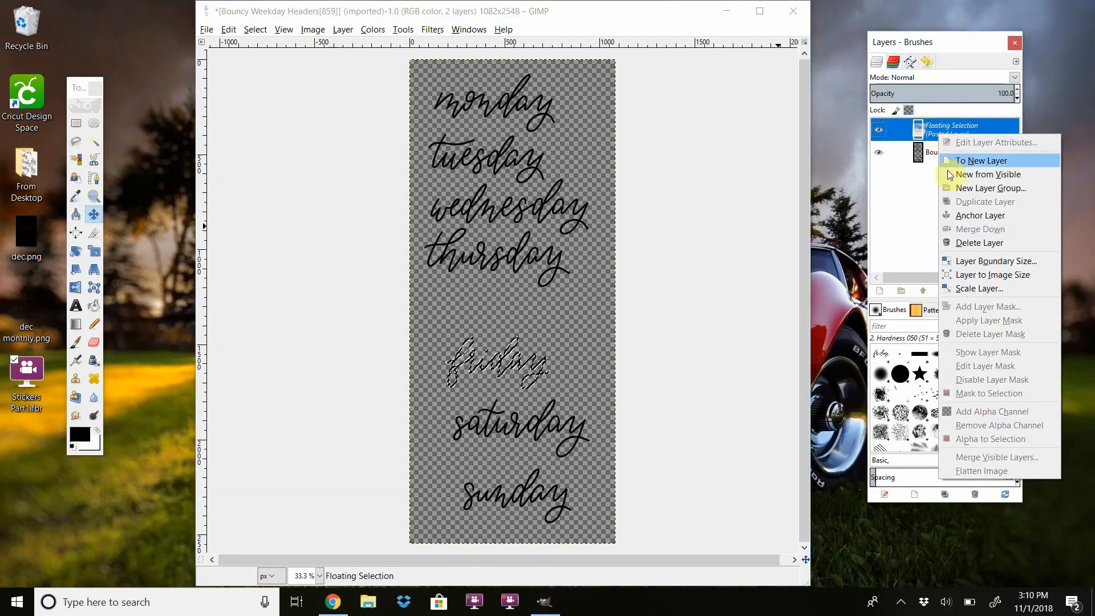
pyautogui.click(958, 219)
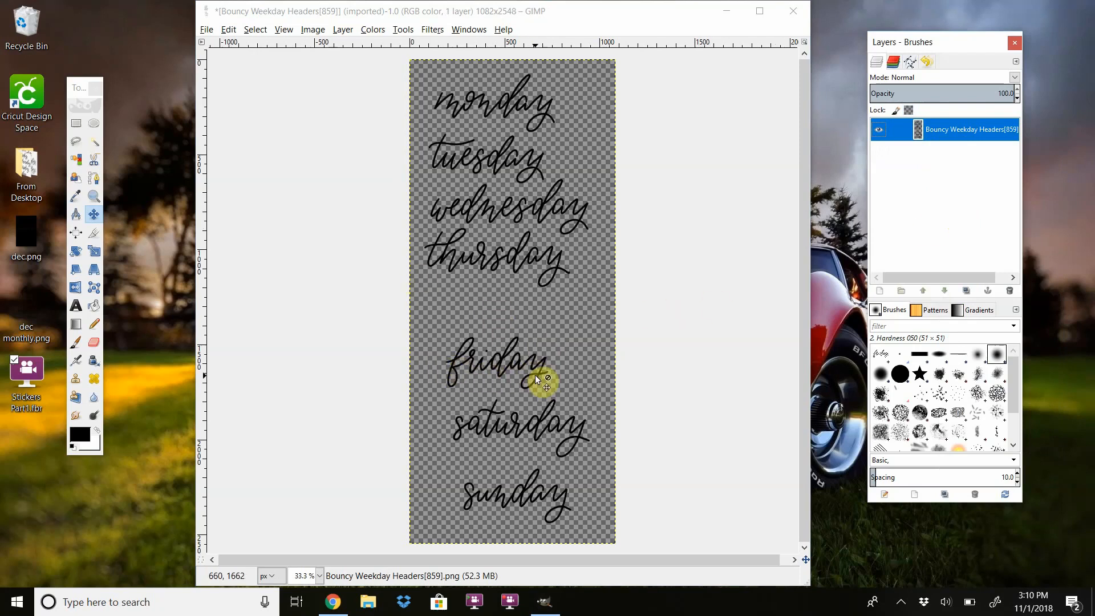
# - Outline the word "thursday" with Free Select, staying clear of "wednesday", then cut it and paste it as a floating selection
pyautogui.click(77, 141)
pyautogui.moveTo(517, 277)
pyautogui.mouseDown()
pyautogui.moveTo(550, 295)
pyautogui.moveTo(552, 239)
pyautogui.mouseUp()
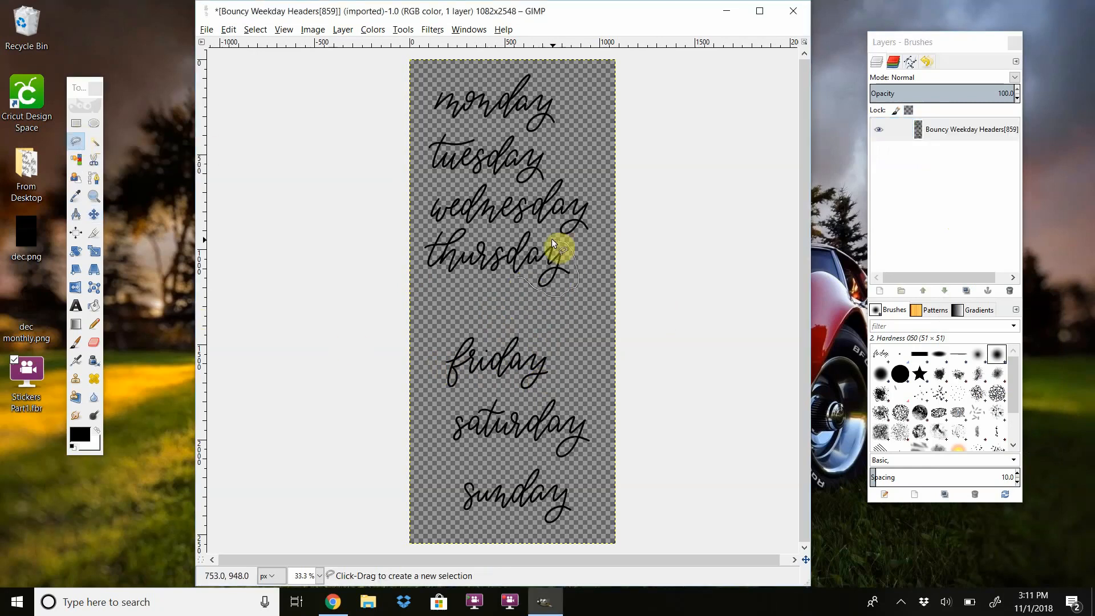
pyautogui.moveTo(431, 231)
pyautogui.mouseDown()
pyautogui.moveTo(439, 283)
pyautogui.moveTo(515, 279)
pyautogui.mouseUp()
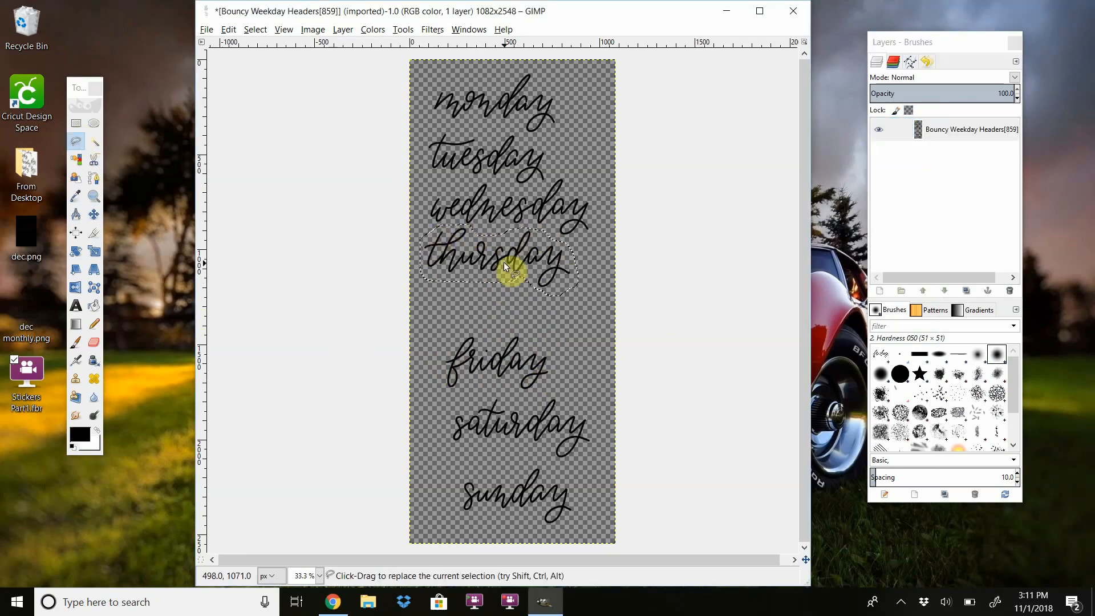
pyautogui.hotkey('ctrl', 'x')
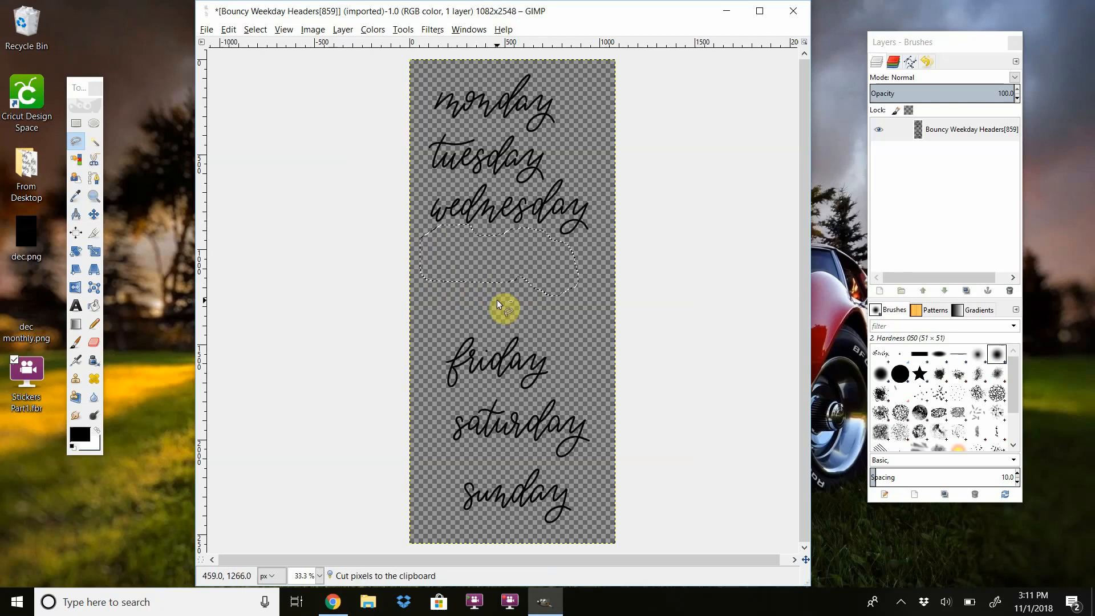
pyautogui.hotkey('ctrl', 'v')
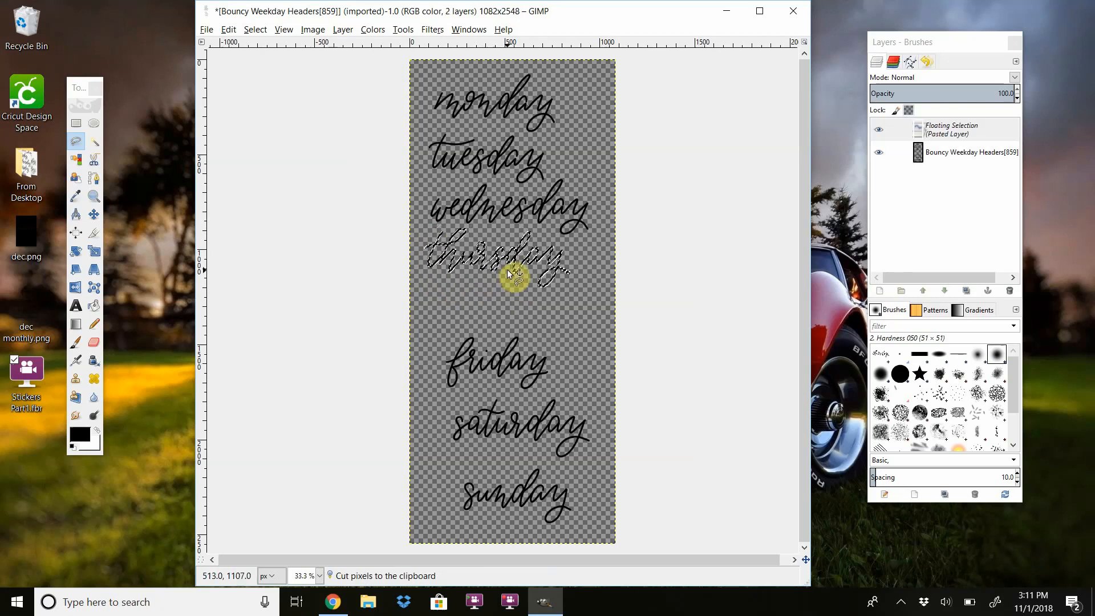
# - Move the floating "thursday" down to just above "friday" and anchor it to the headers layer
pyautogui.click(95, 215)
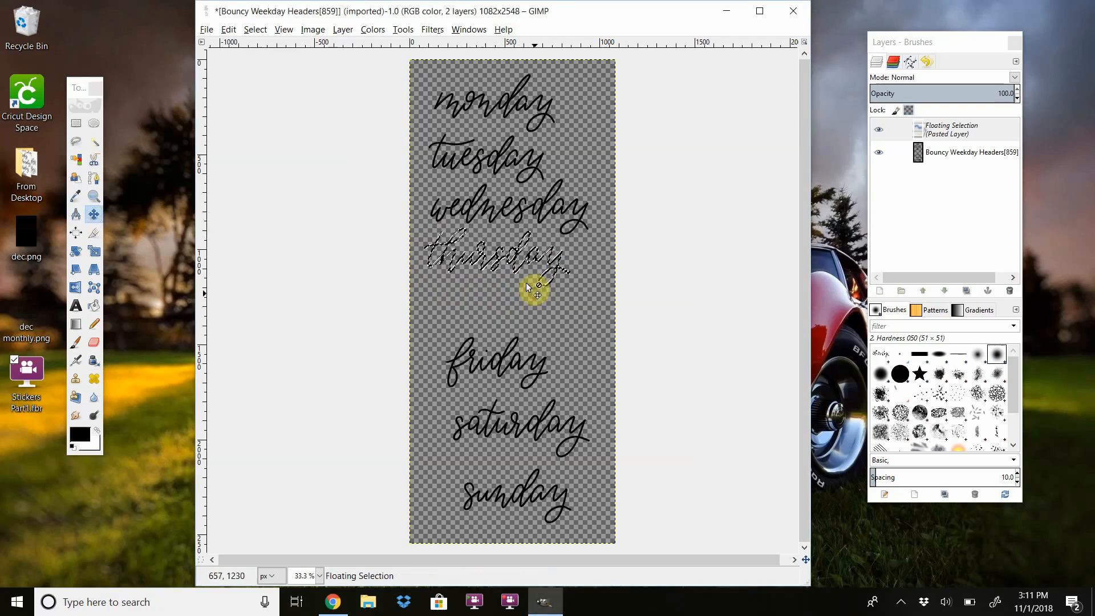
pyautogui.moveTo(518, 274); pyautogui.dragTo(540, 316)
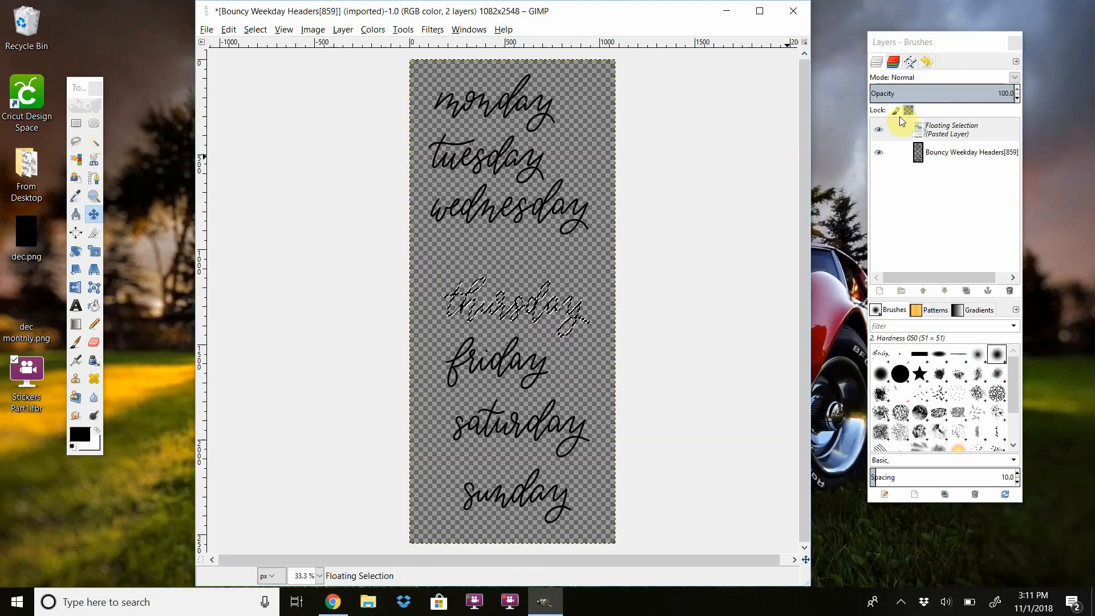
pyautogui.rightClick(936, 135)
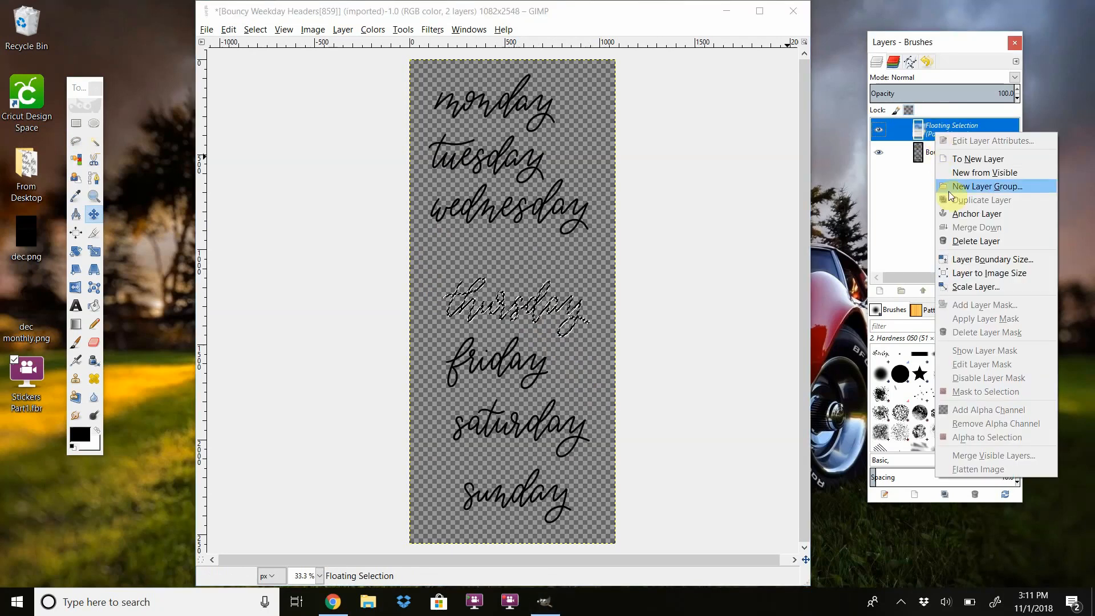
pyautogui.click(963, 214)
# - Outline the word "wednesday" with Free Select, staying clear of "tuesday", then cut it and paste it as a floating selection
pyautogui.click(74, 144)
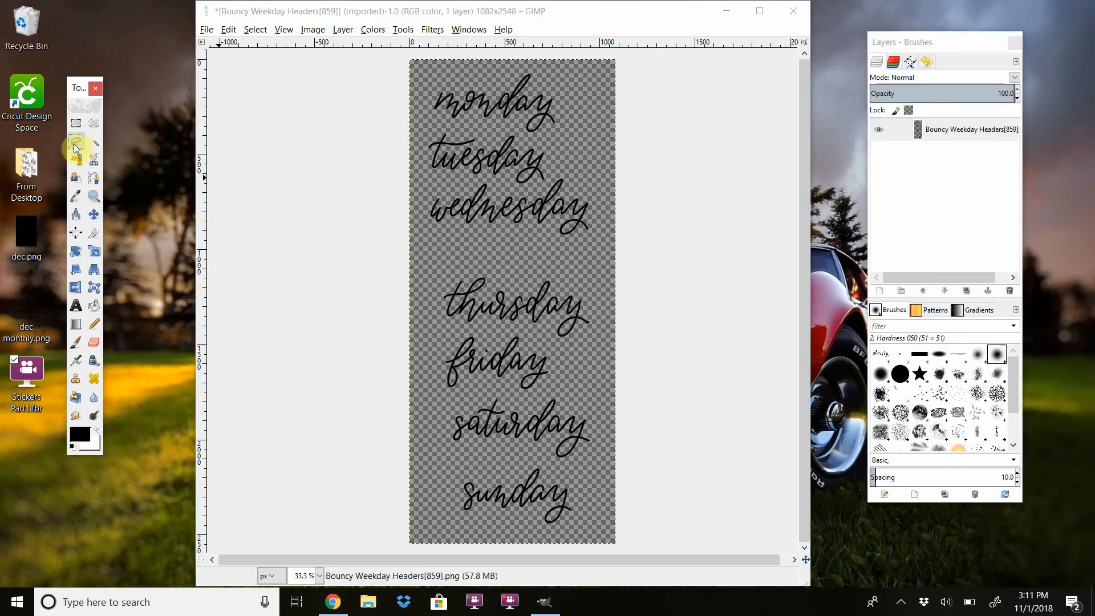
pyautogui.moveTo(460, 188); pyautogui.dragTo(422, 218)
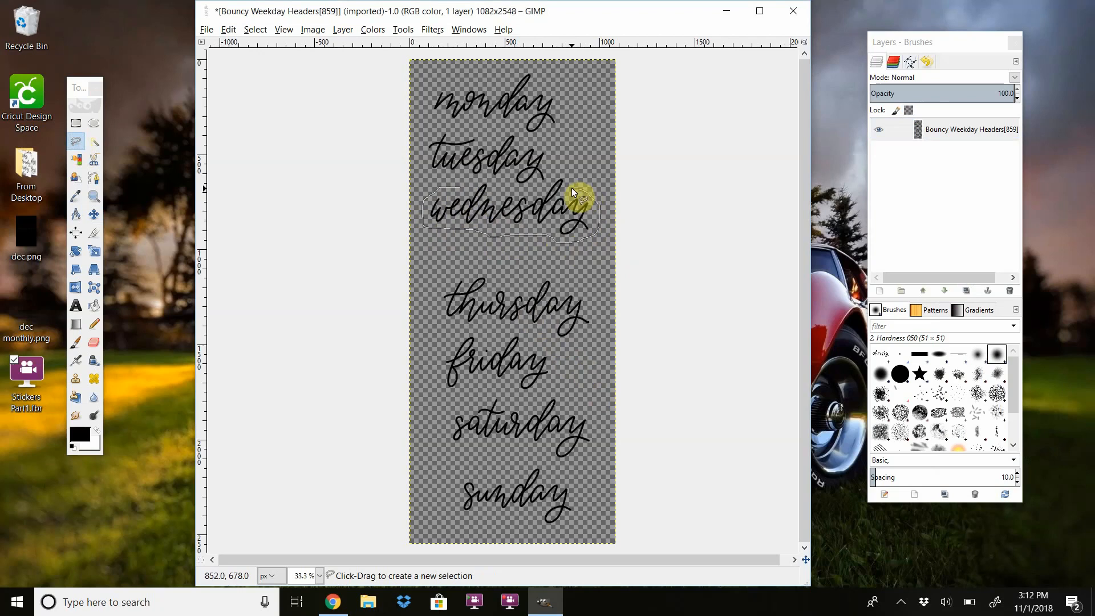
pyautogui.press('Return')
pyautogui.hotkey('ctrl', 'x')
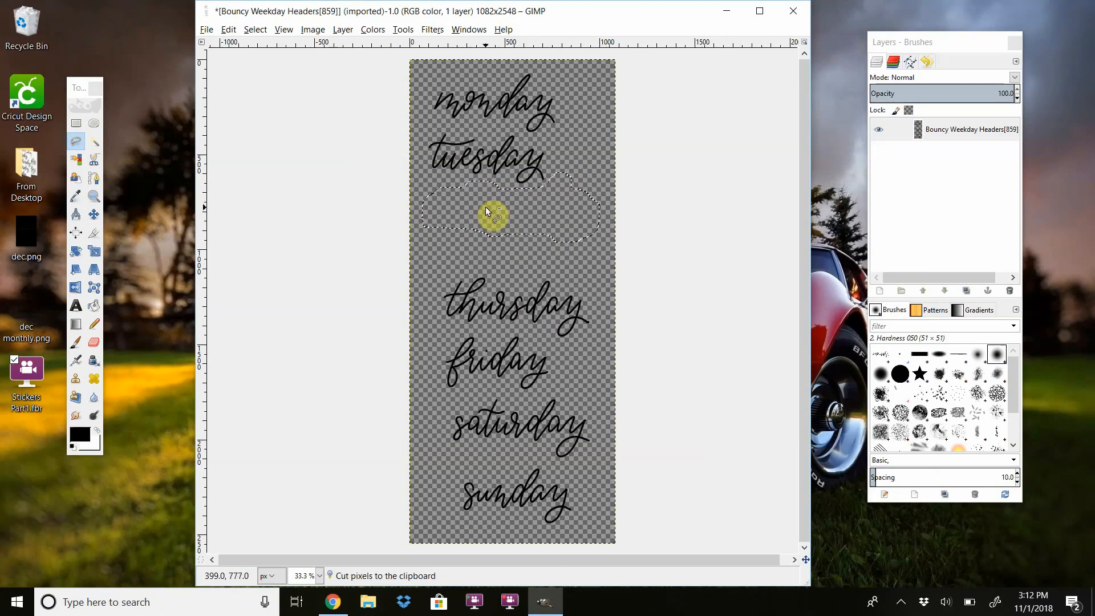
pyautogui.hotkey('ctrl', 'v')
# - Move the floating "wednesday" slightly down into the gap above "thursday" and anchor it to the headers layer
pyautogui.click(94, 214)
pyautogui.moveTo(498, 224); pyautogui.dragTo(501, 249)
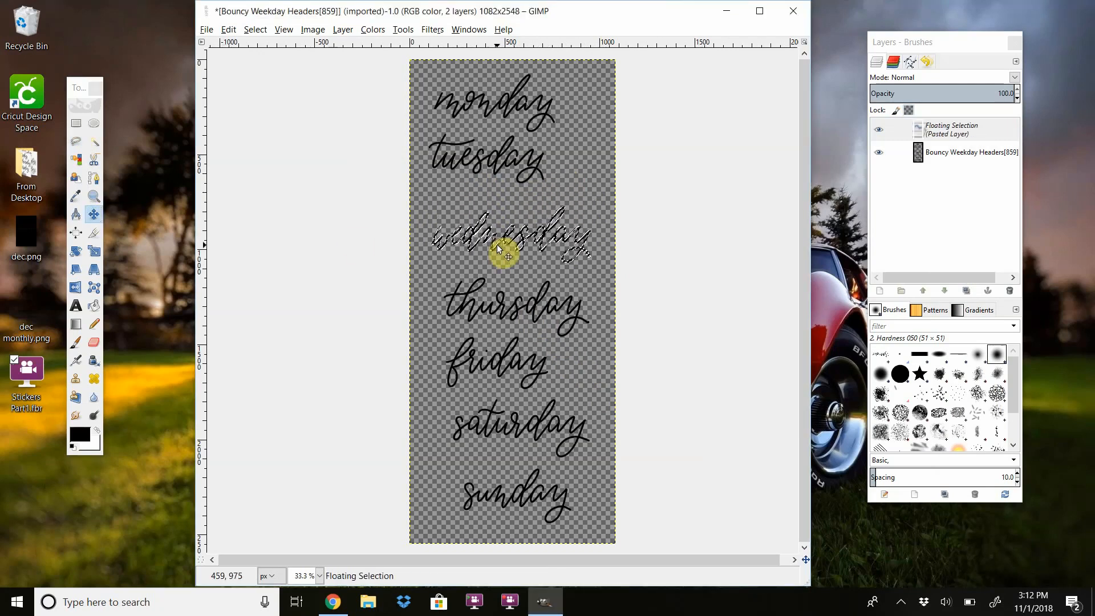
pyautogui.rightClick(968, 129)
pyautogui.click(985, 209)
# - Outline the word "tuesday" with a closed Free Select shape, then cut it and paste it as a floating selection
pyautogui.press('f')
pyautogui.moveTo(434, 128); pyautogui.dragTo(437, 173)
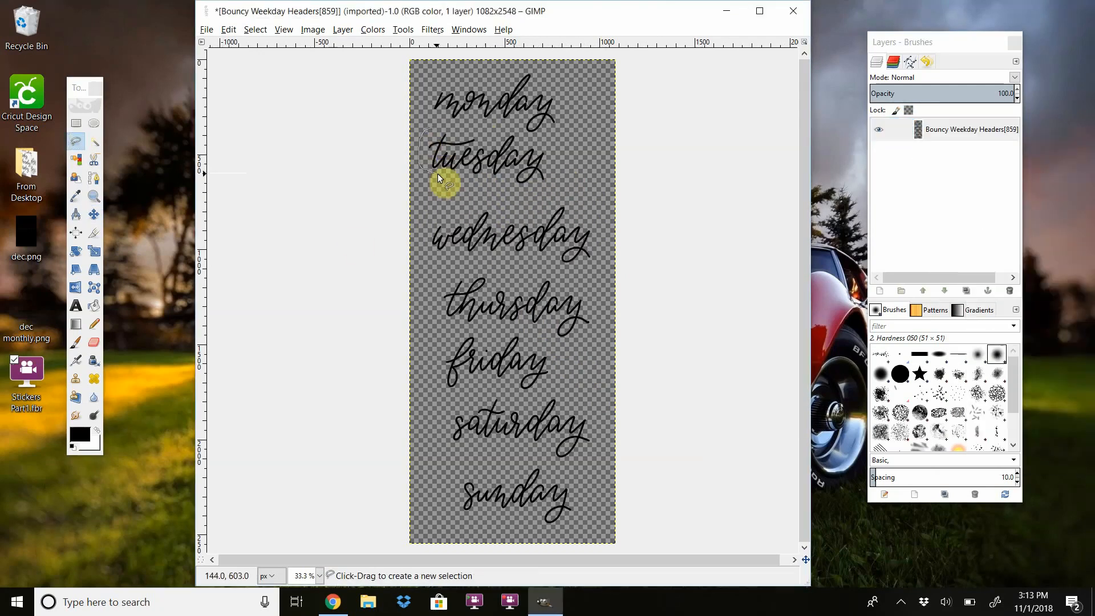
pyautogui.click(436, 129)
pyautogui.press('Return')
pyautogui.hotkey('ctrl', 'x')
pyautogui.hotkey('ctrl', 'v')
# - Move the floating "tuesday" slightly down, midway between "monday" and "wednesday", and anchor it to the headers layer
pyautogui.click(93, 213)
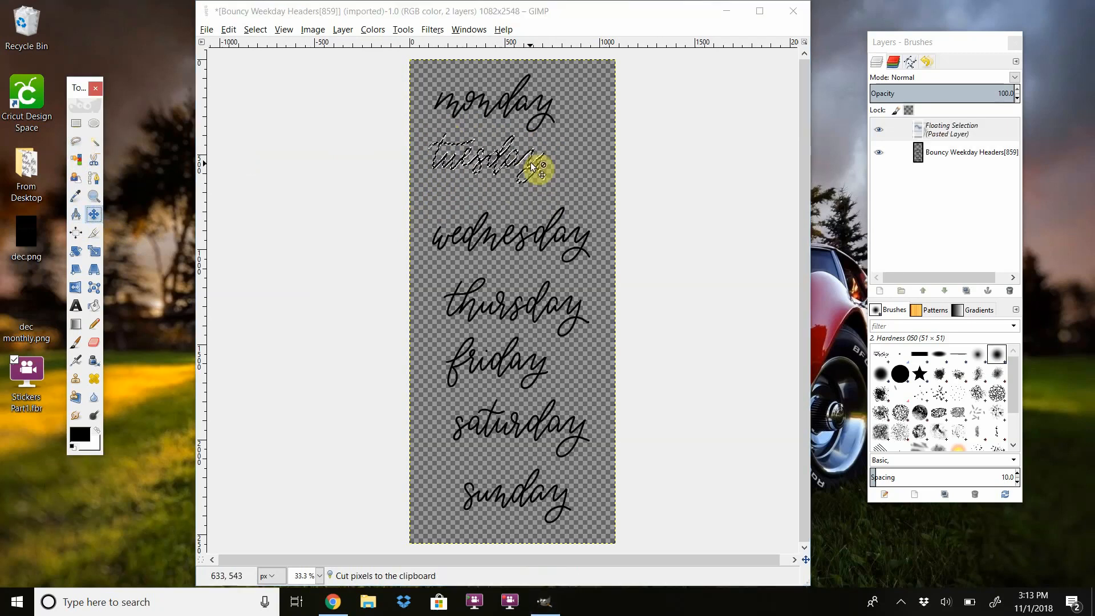
pyautogui.moveTo(532, 167); pyautogui.dragTo(538, 179)
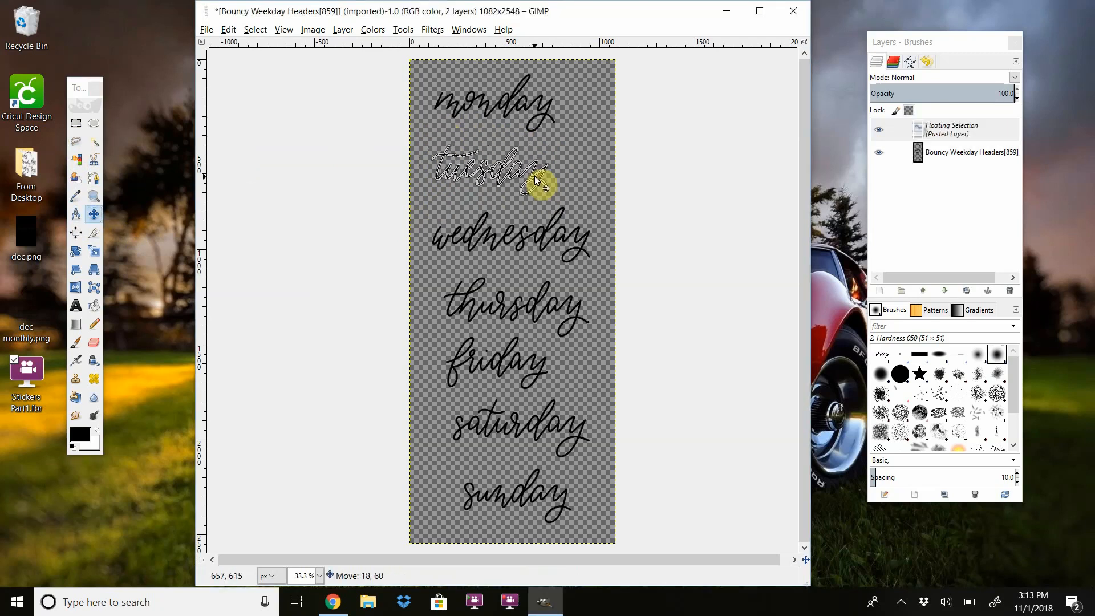
pyautogui.rightClick(931, 132)
pyautogui.click(969, 253)
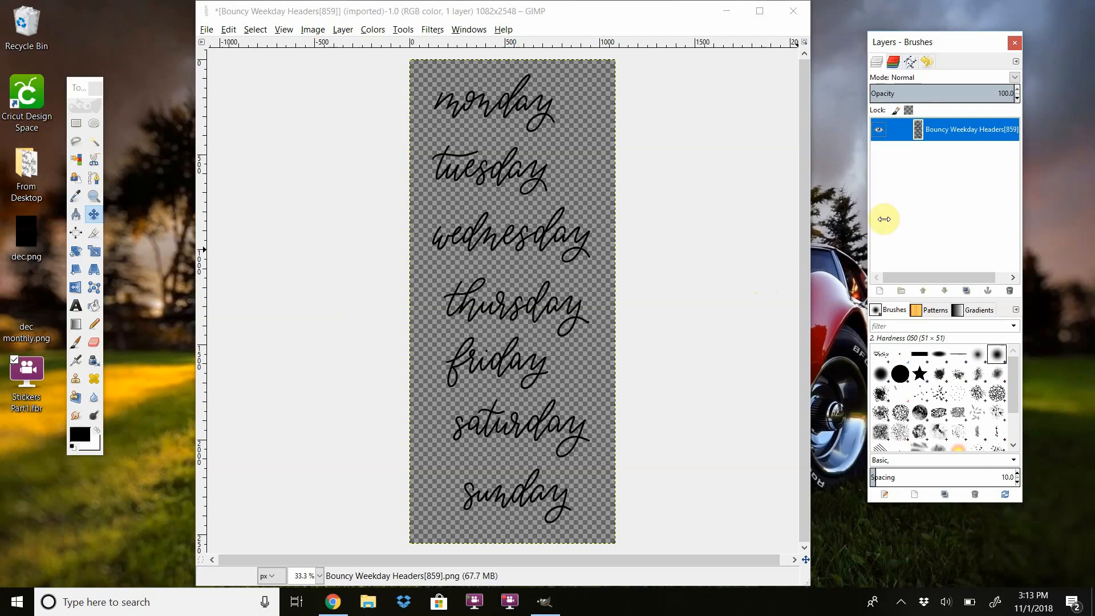
# - Add a new white-filled layer at the full image size and send it to the bottom of the layer stack
pyautogui.rightClick(931, 170)
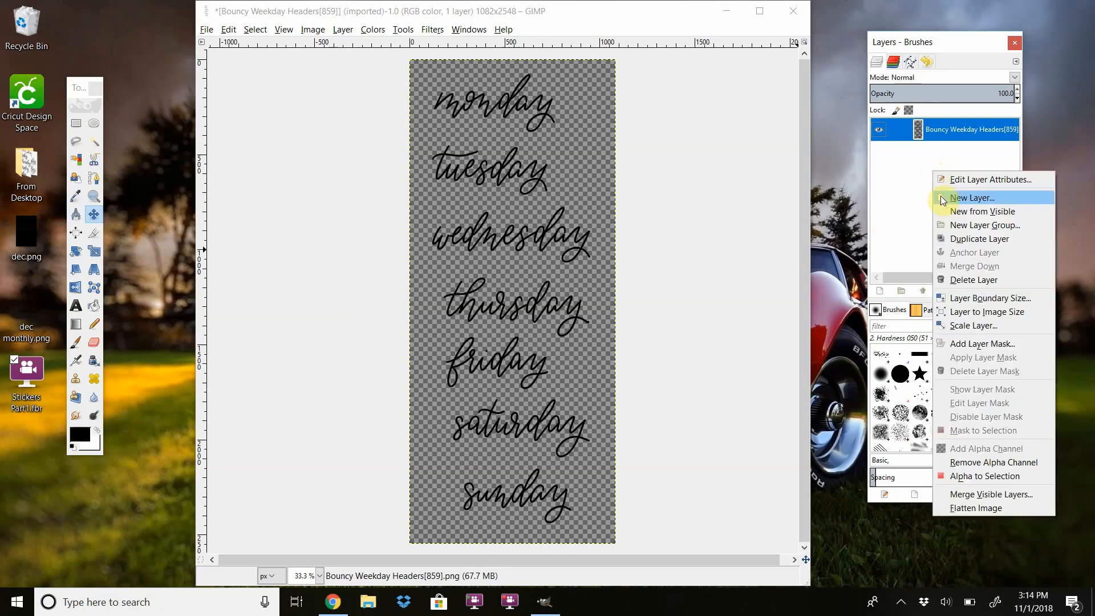
pyautogui.click(940, 196)
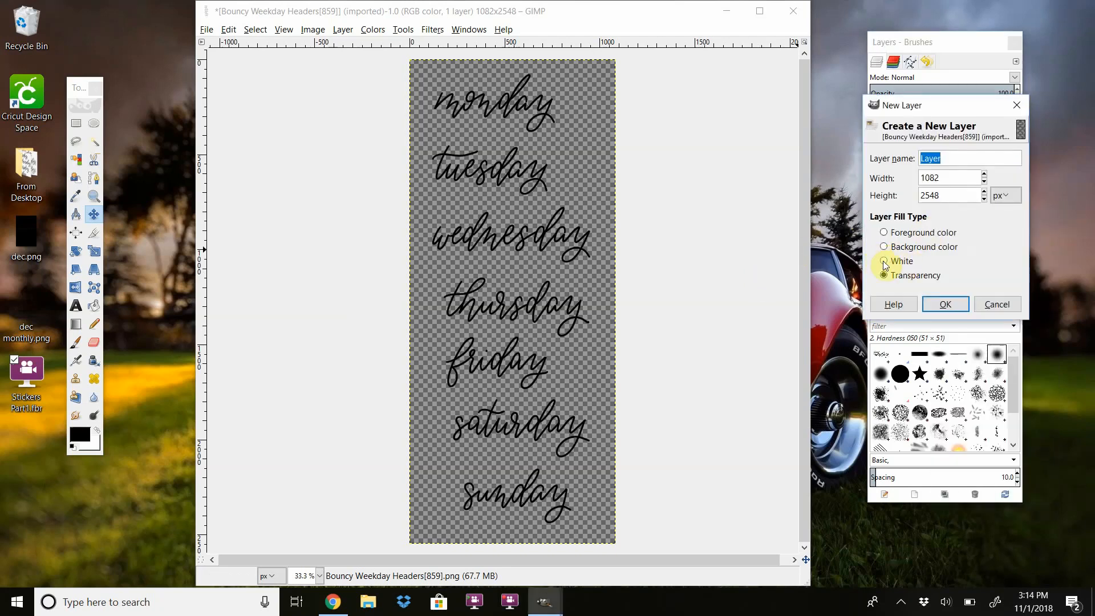
pyautogui.click(946, 304)
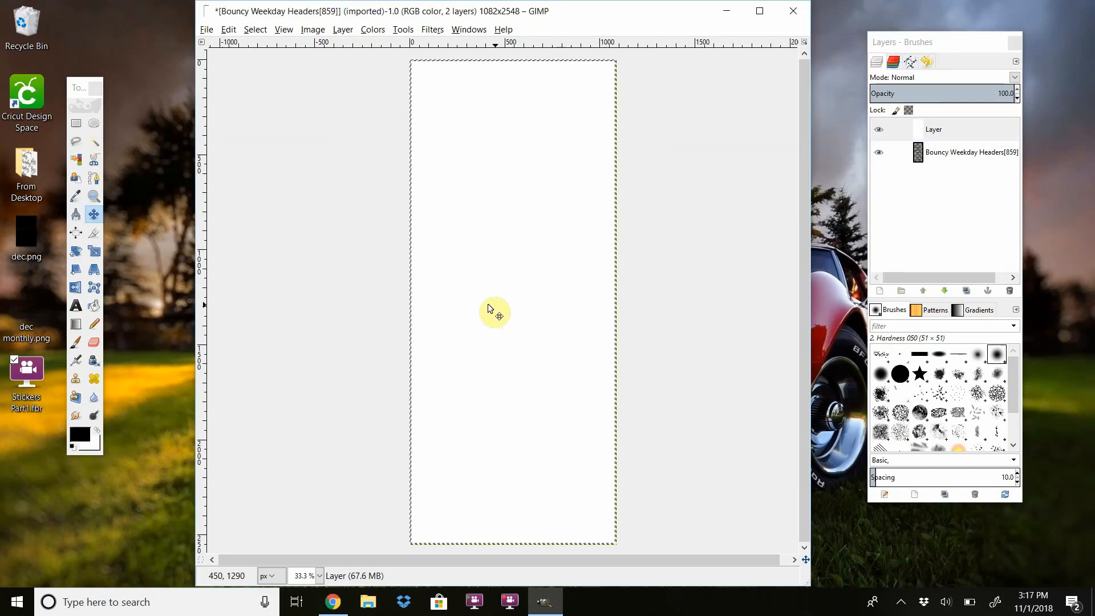
pyautogui.click(344, 30)
pyautogui.moveTo(374, 148)
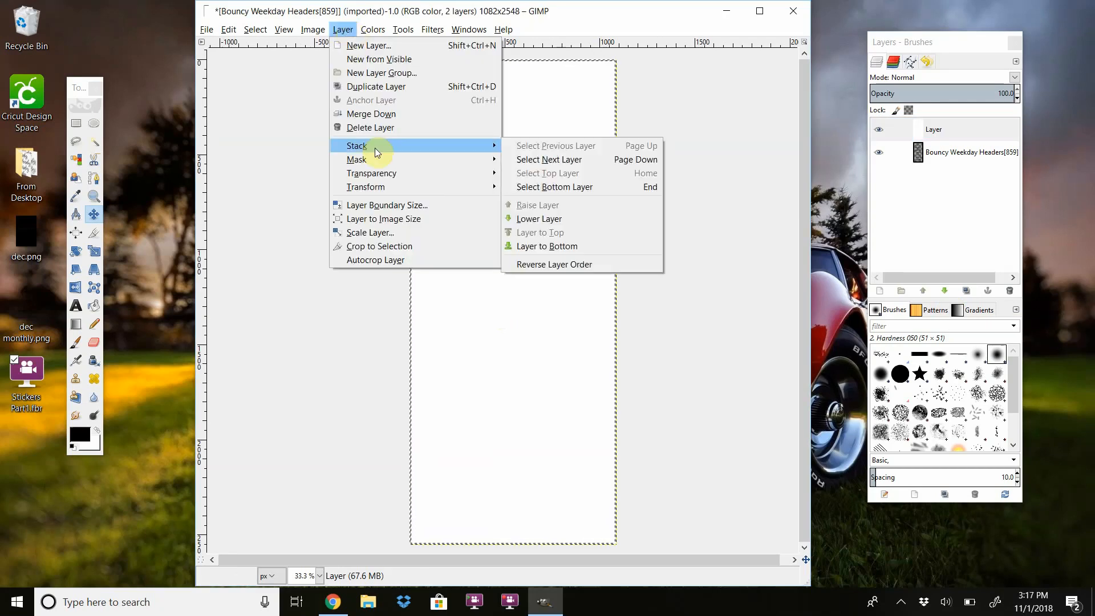
pyautogui.click(549, 245)
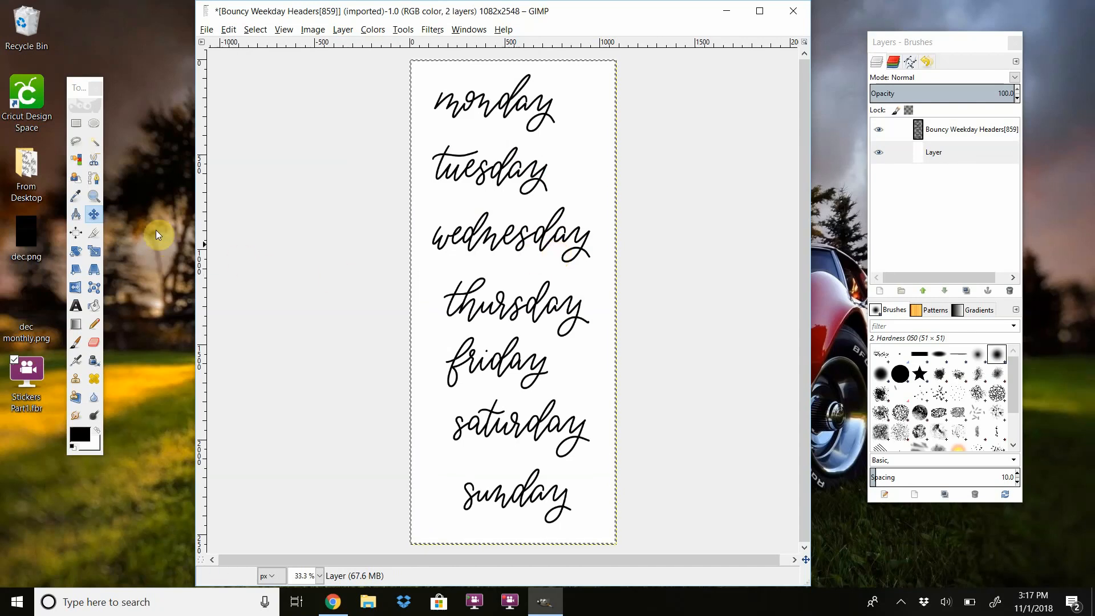
# - Fuzzy-select the transparent background on the headers layer and invert the selection so that it covers the weekday lettering
pyautogui.click(94, 141)
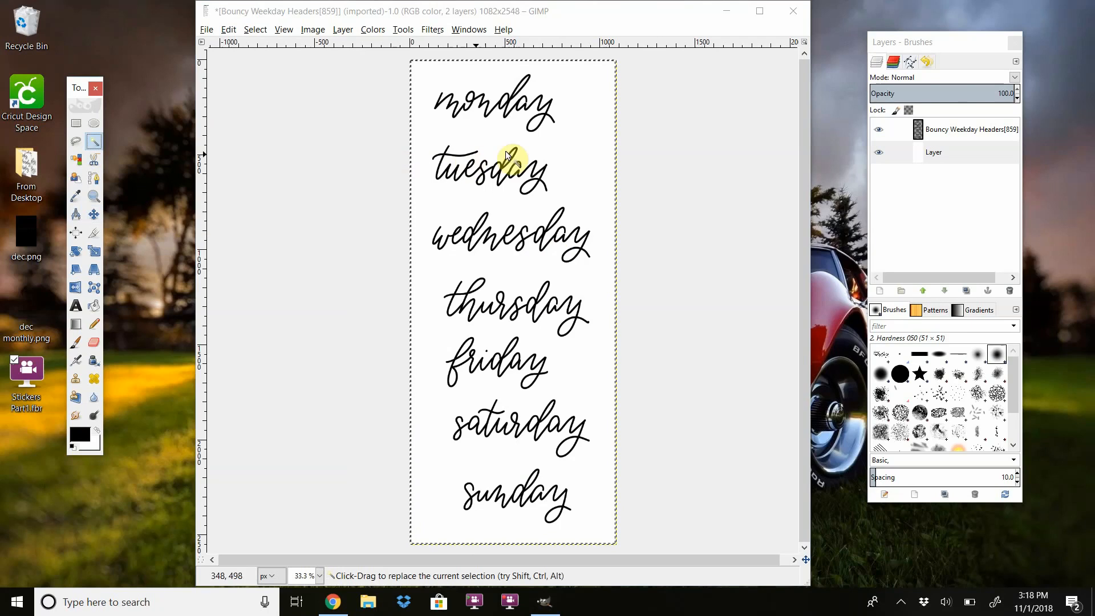
pyautogui.click(579, 136)
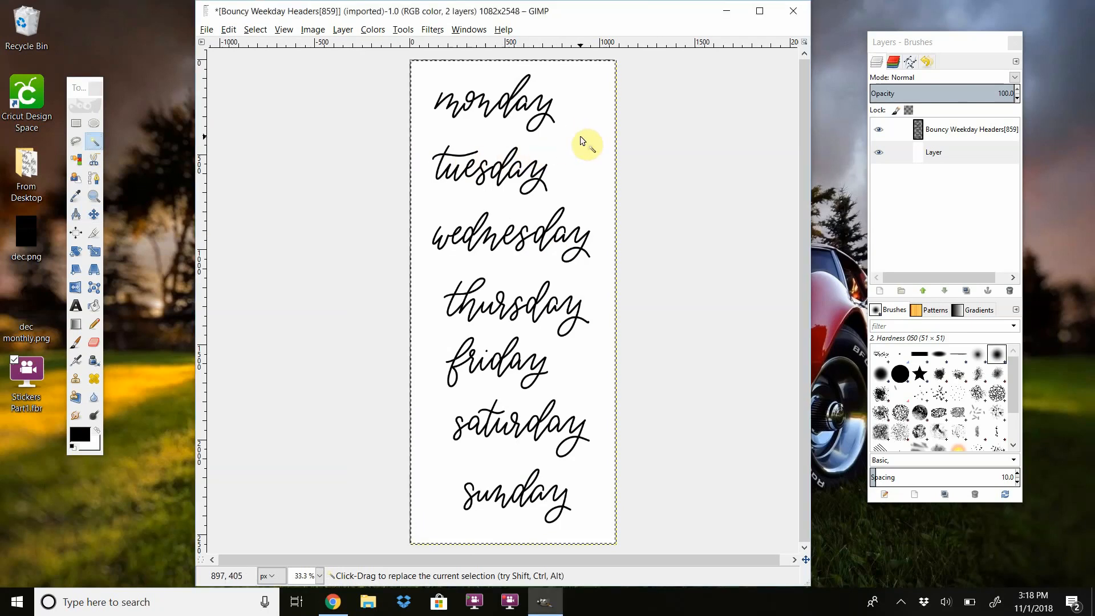
pyautogui.click(940, 133)
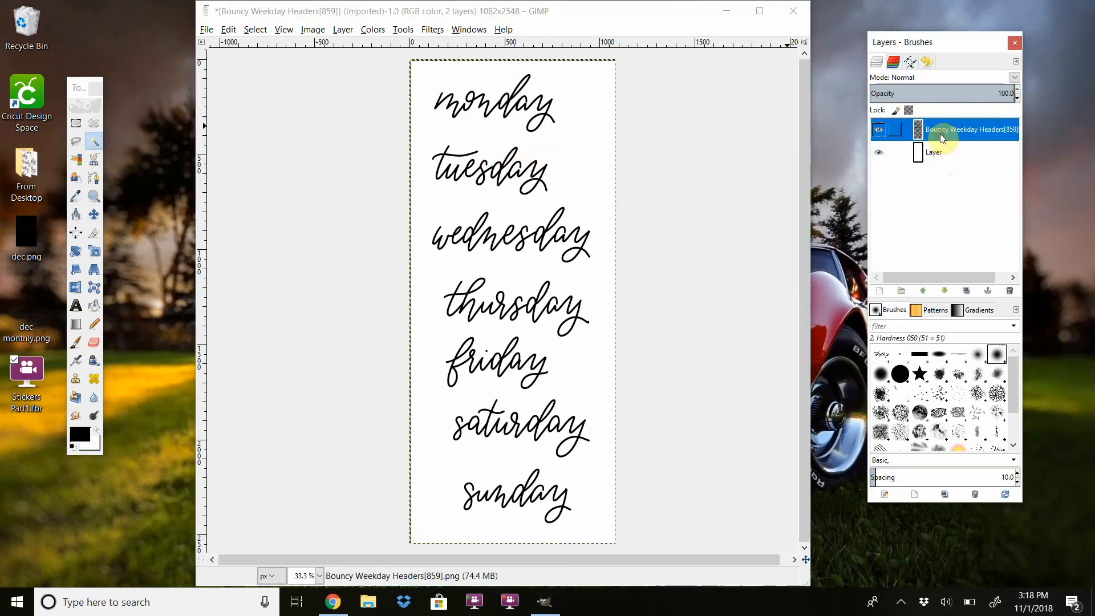
pyautogui.click(580, 136)
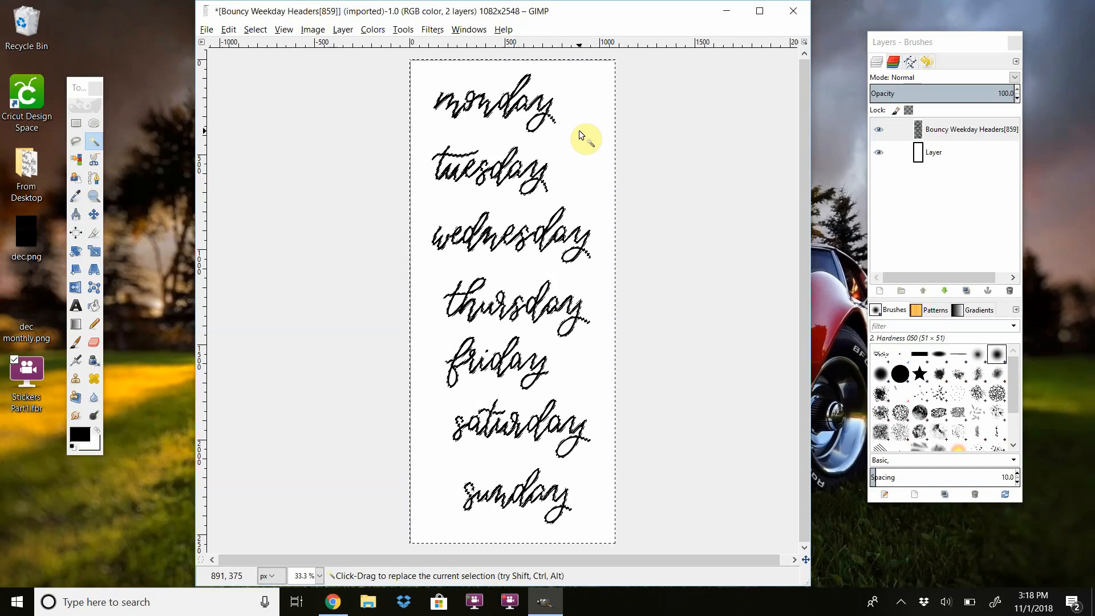
pyautogui.rightClick(579, 132)
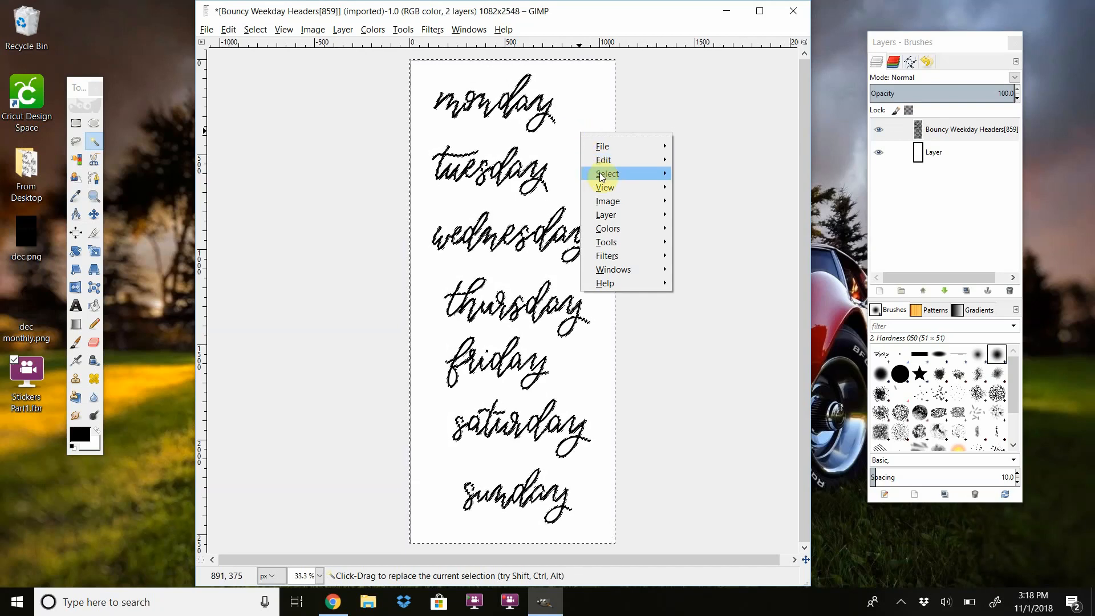
pyautogui.moveTo(600, 175)
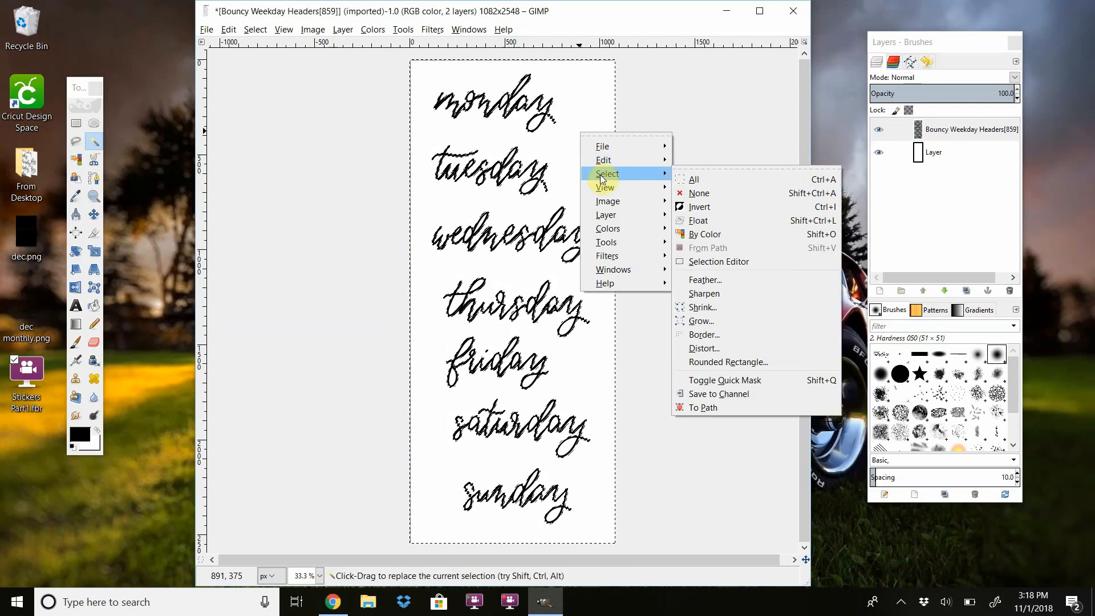
pyautogui.click(712, 206)
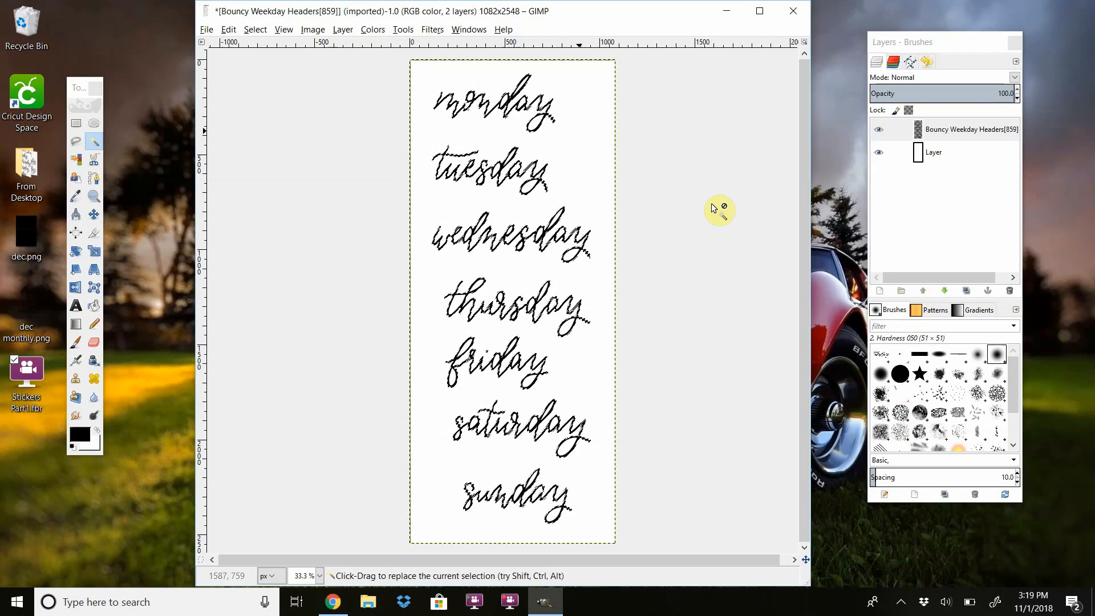
# - Grow the selection around the weekday lettering by 5 px
pyautogui.rightClick(711, 205)
pyautogui.moveTo(729, 245)
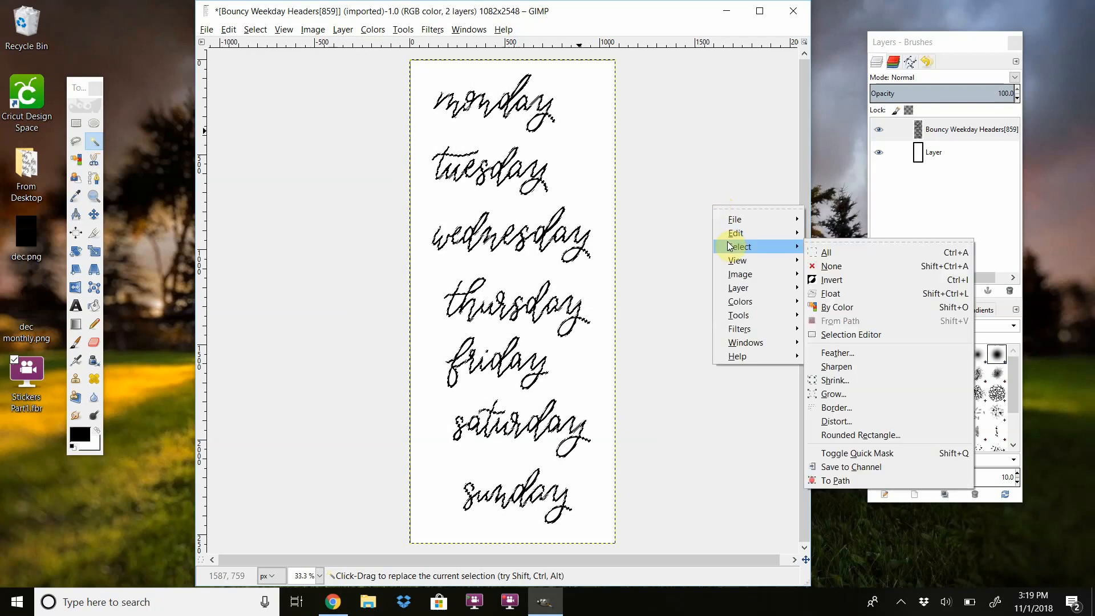
pyautogui.click(836, 394)
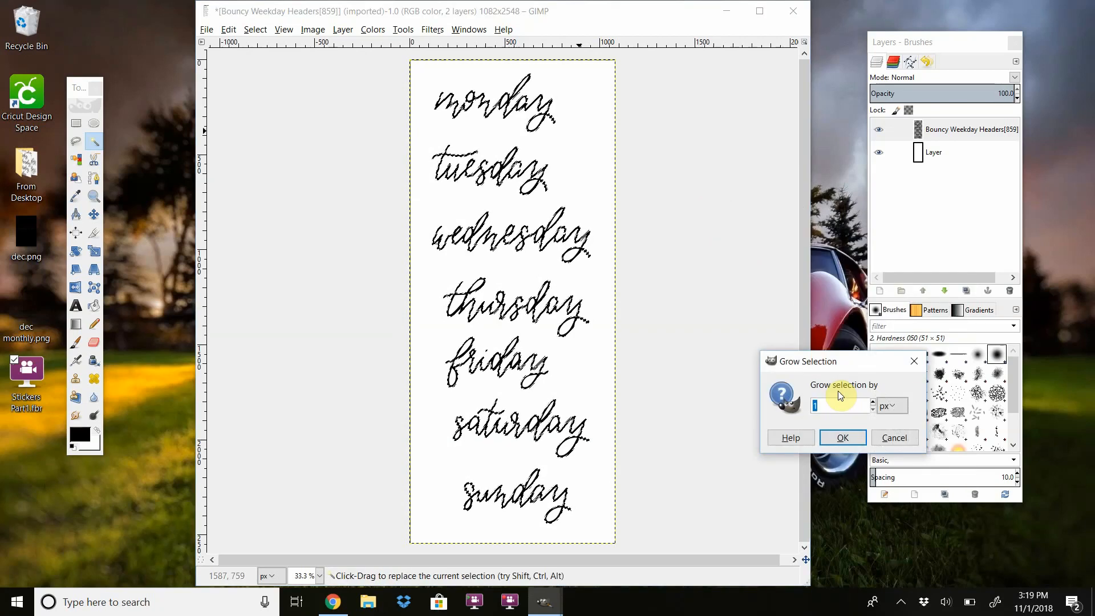
pyautogui.moveTo(853, 364); pyautogui.dragTo(719, 216)
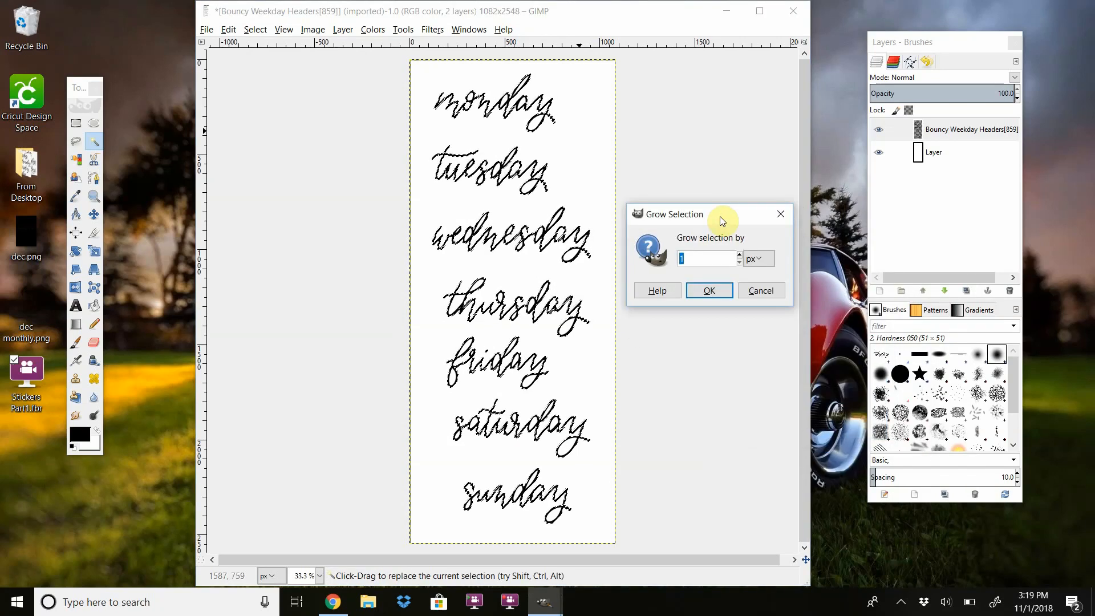
pyautogui.write('5')
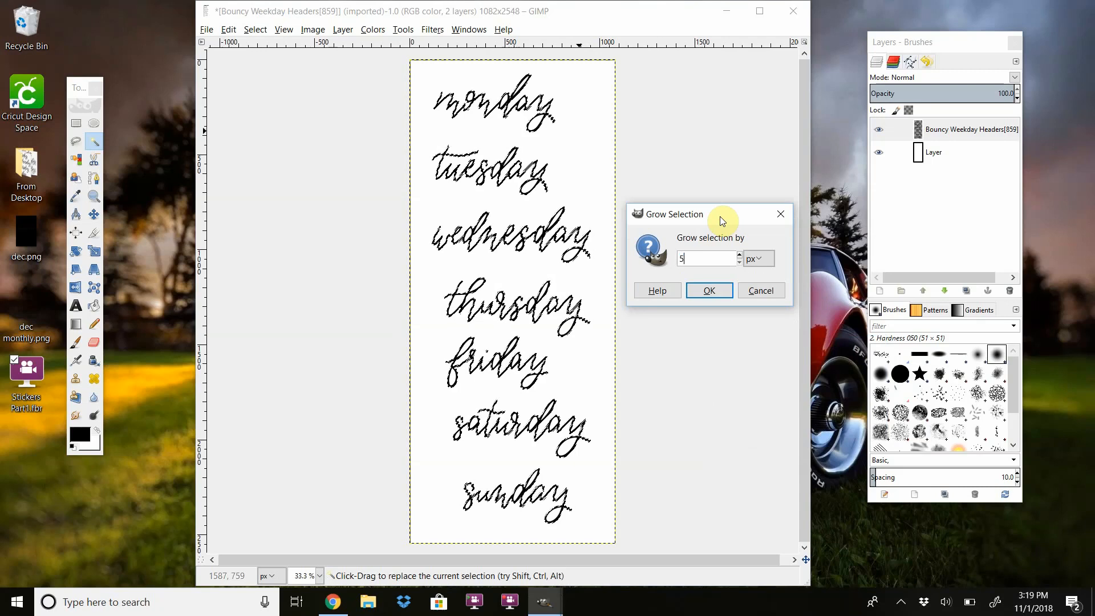
pyautogui.click(707, 291)
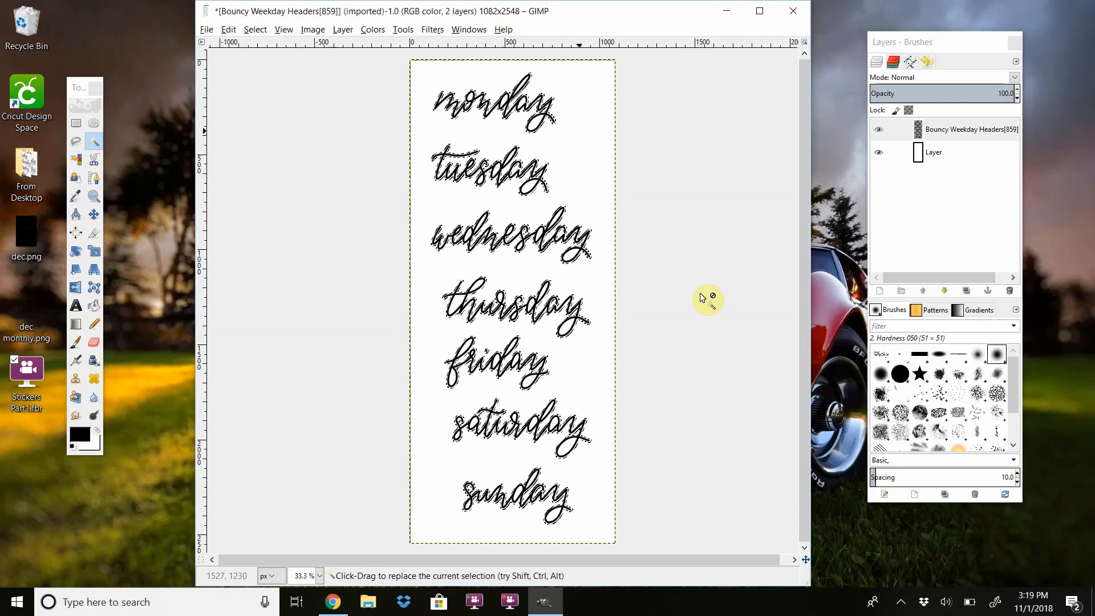
# - Grow the lettering selection by another 25 px to form a wide margin around each word
pyautogui.rightClick(676, 268)
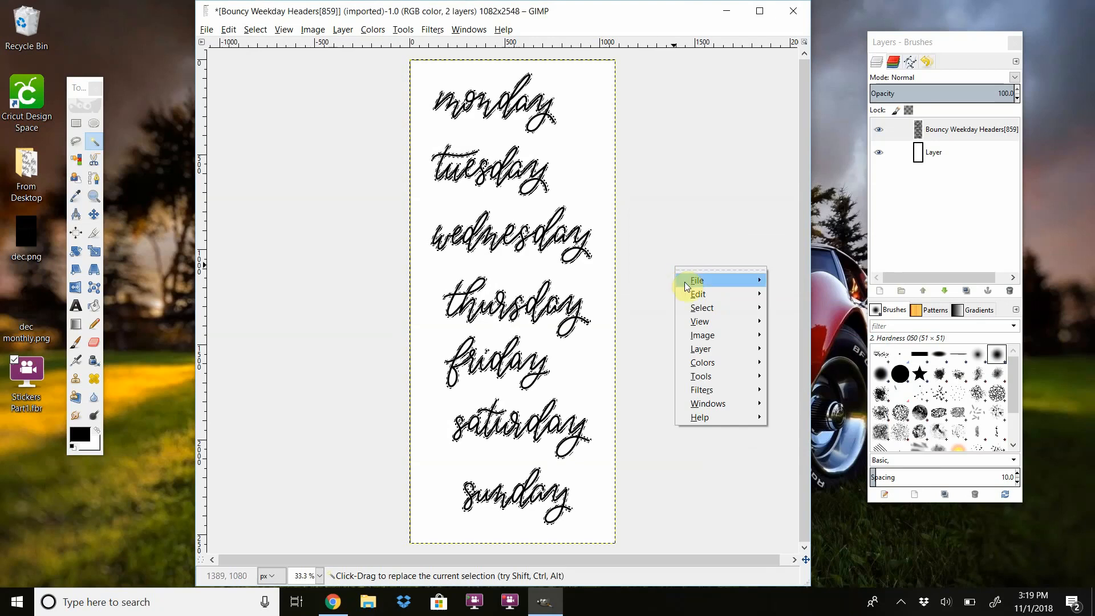
pyautogui.moveTo(702, 307)
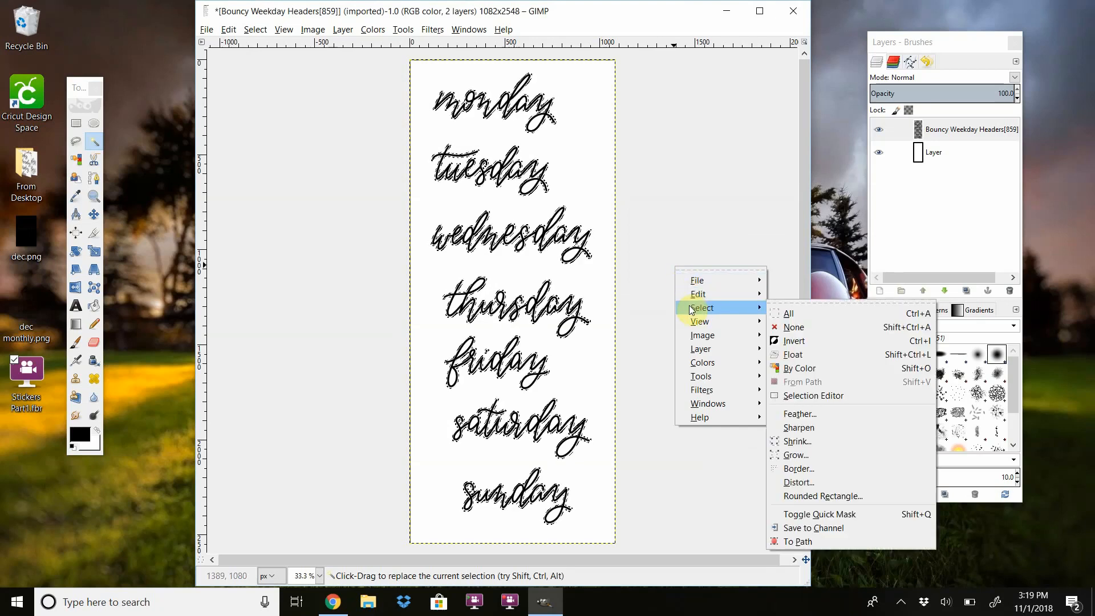
pyautogui.click(798, 455)
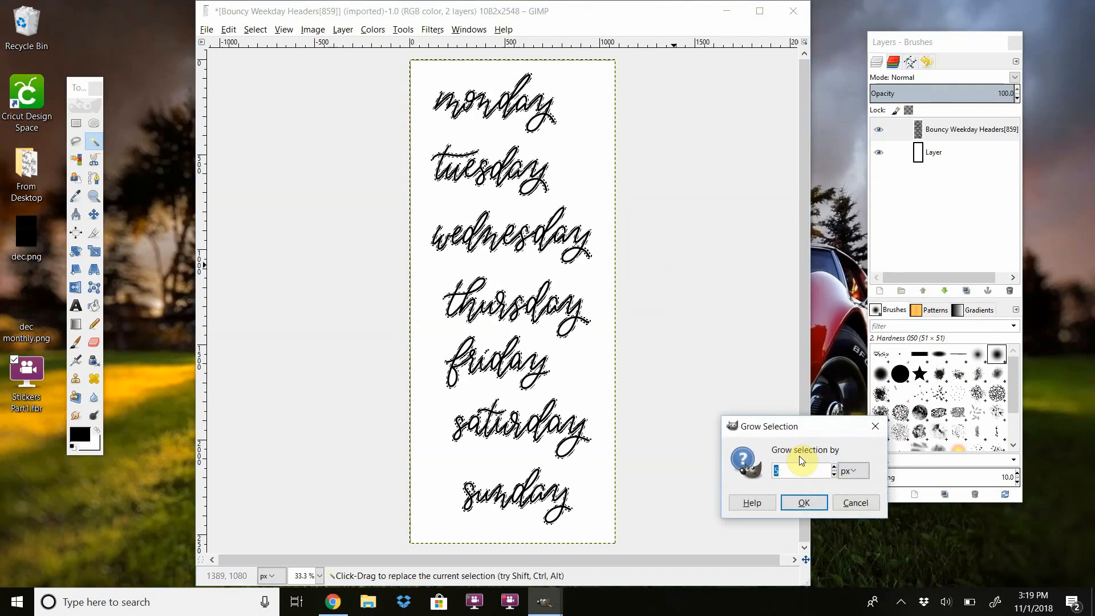
pyautogui.write('25')
pyautogui.click(801, 503)
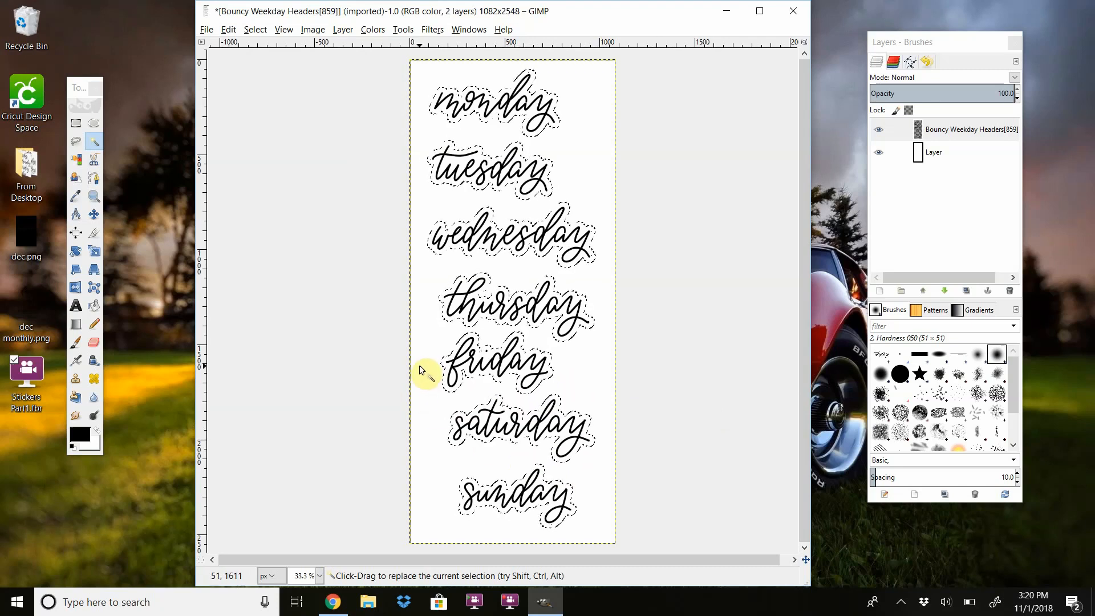
# - Cut the area outside the grown outlines from the white layer by inverting the selection, and merge the headers layer down onto it
pyautogui.rightClick(653, 319)
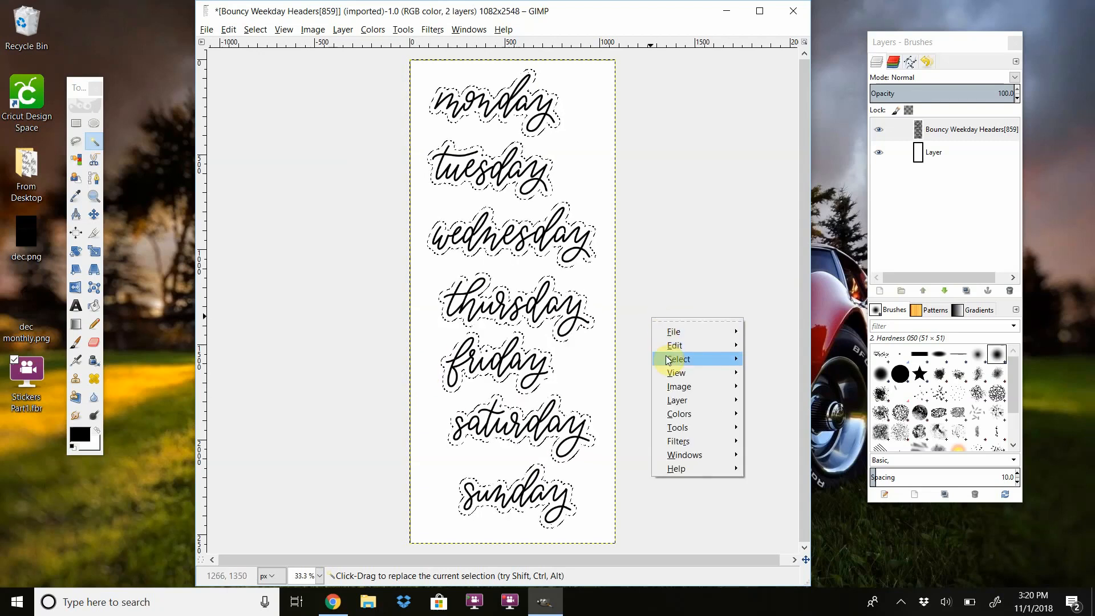
pyautogui.moveTo(668, 359)
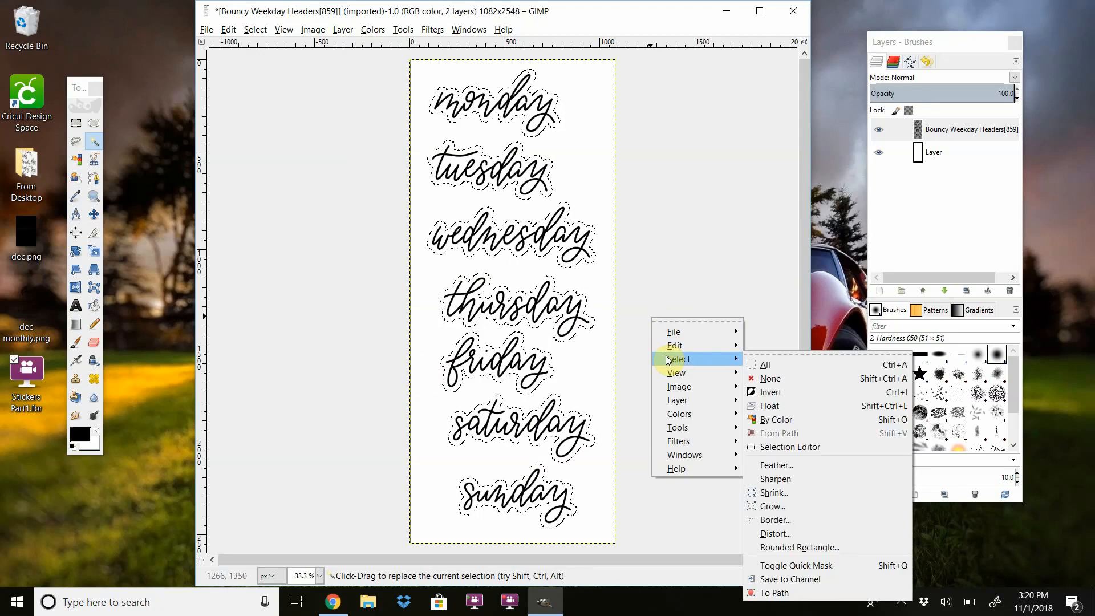
pyautogui.click(763, 393)
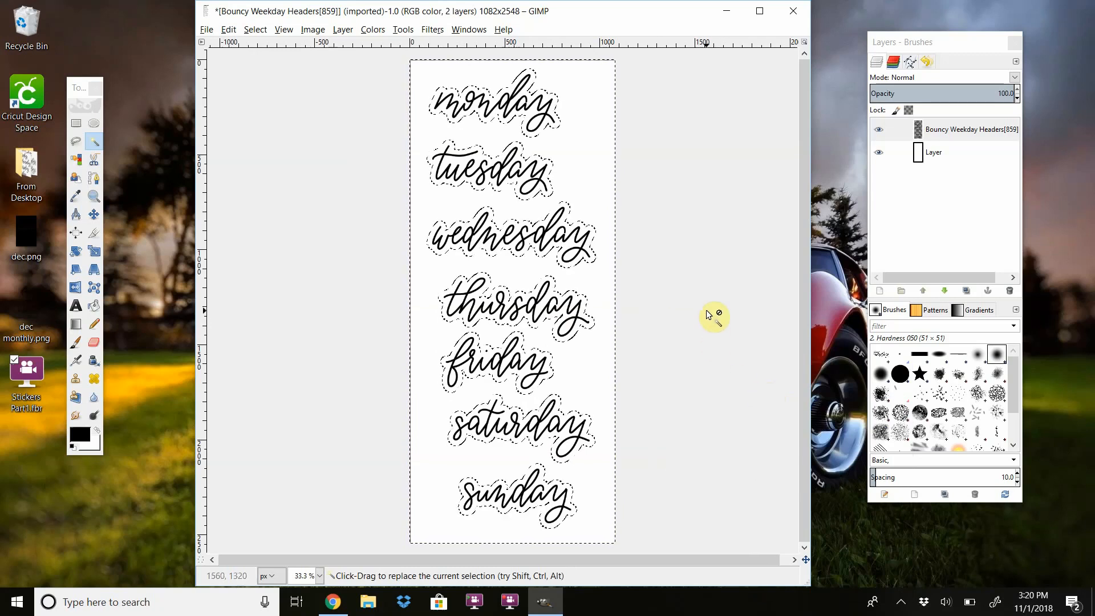
pyautogui.click(939, 155)
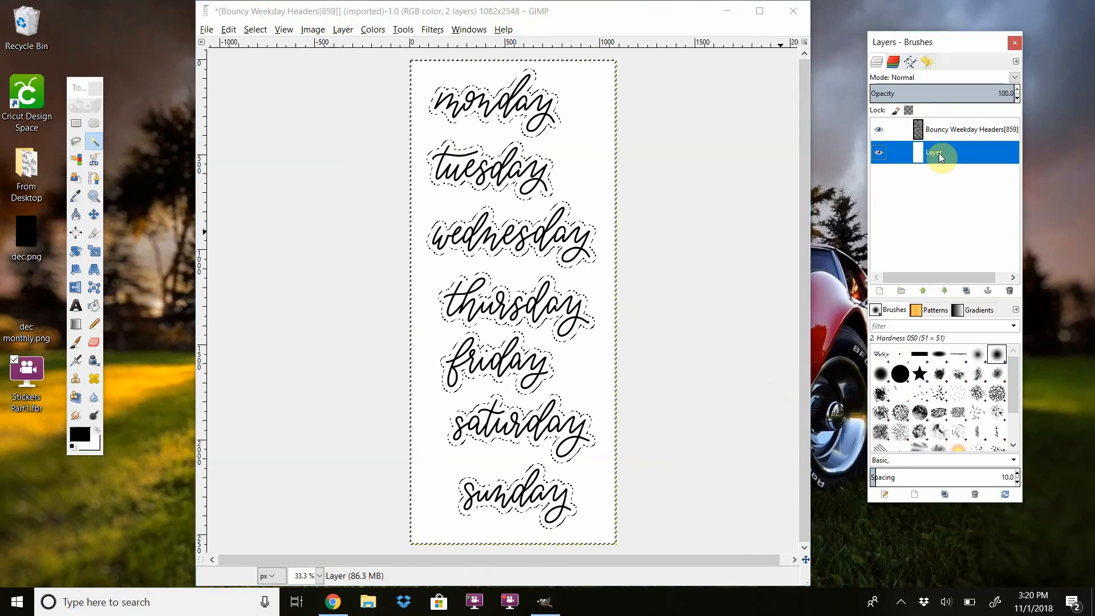
pyautogui.rightClick(587, 160)
pyautogui.moveTo(610, 186)
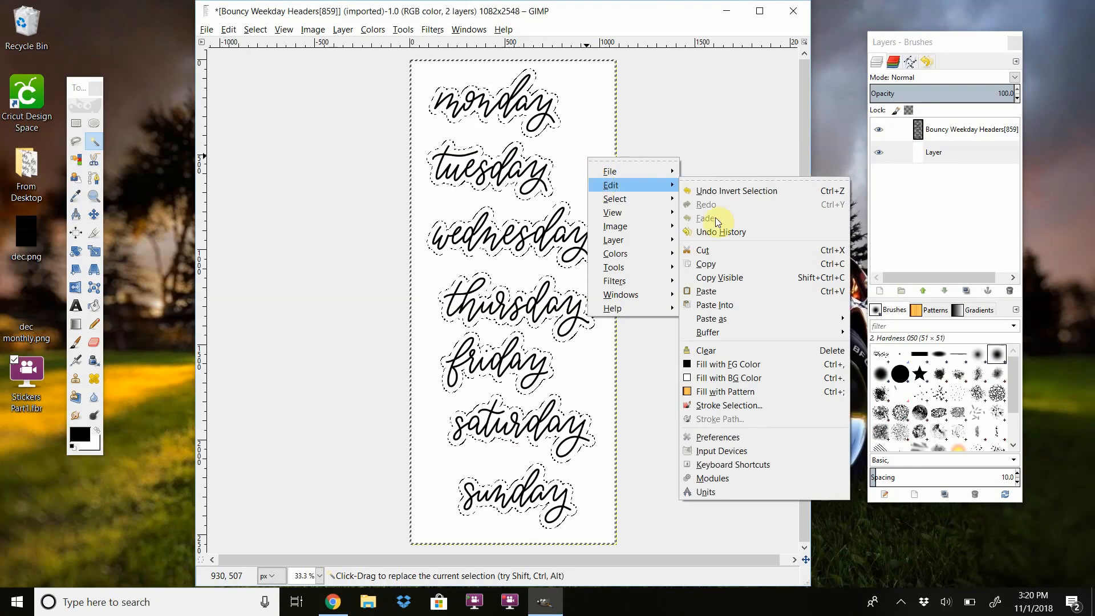
pyautogui.click(720, 249)
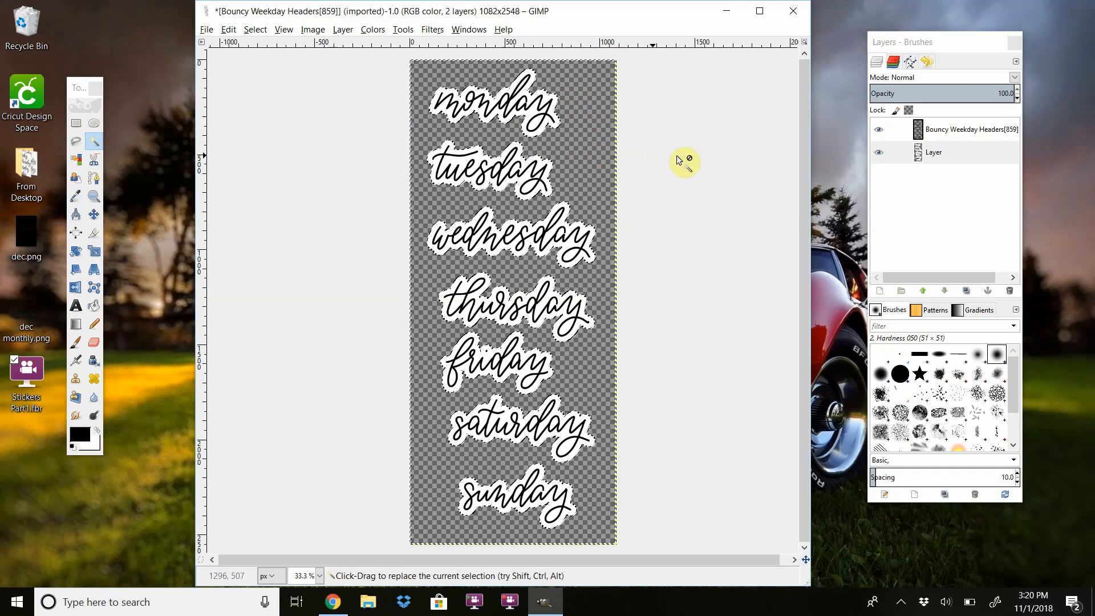
pyautogui.rightClick(941, 135)
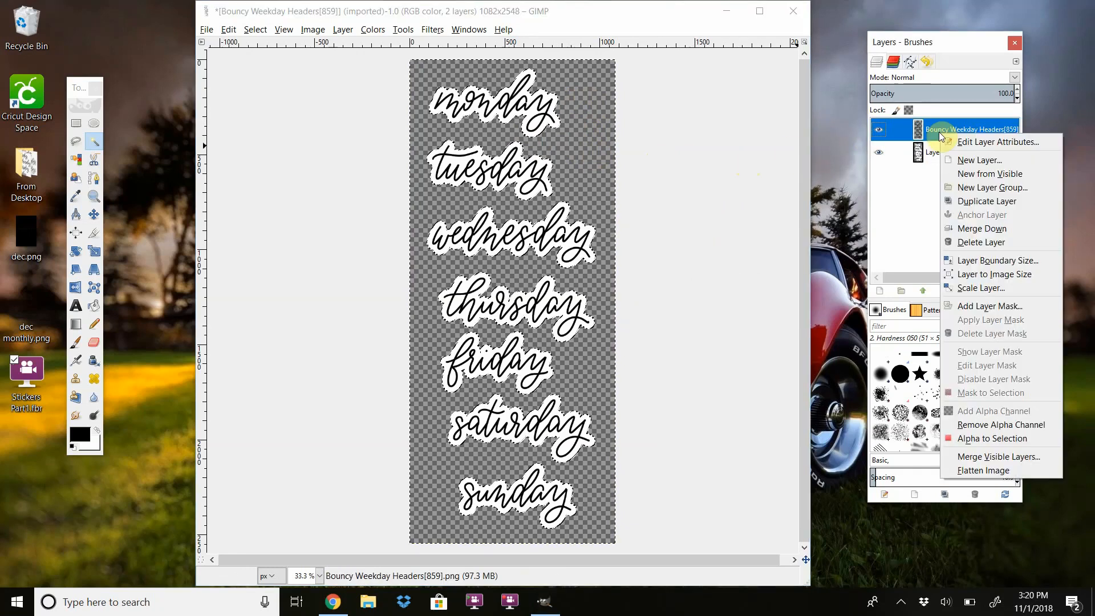
pyautogui.click(959, 230)
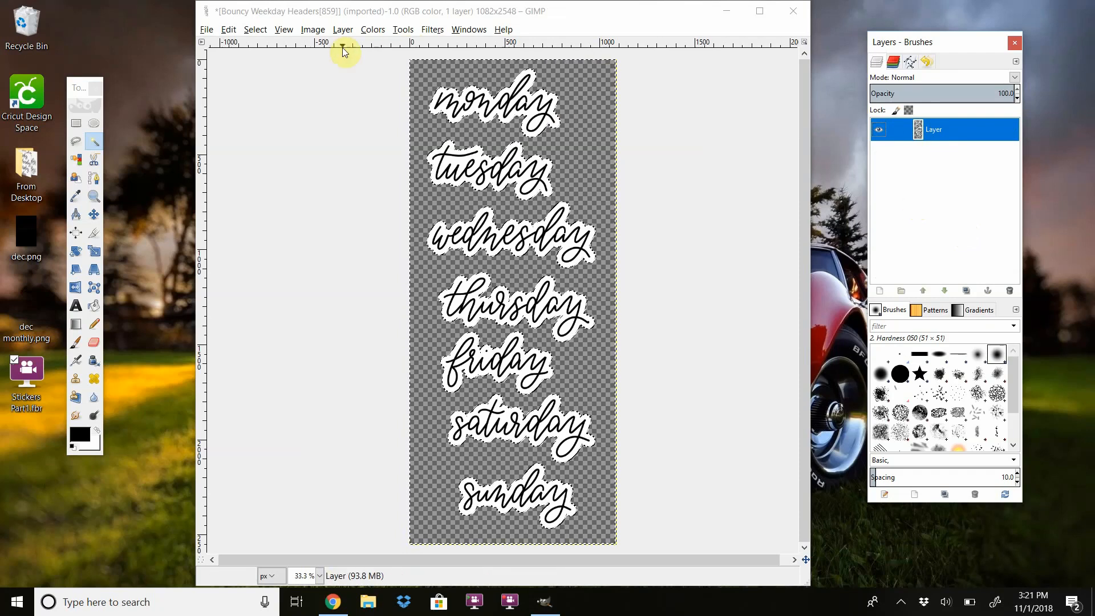
# - Export the bordered weekday headers to the From Desktop folder as "Bouncy Weekday Headers 2 with margin[859].png"
pyautogui.click(207, 29)
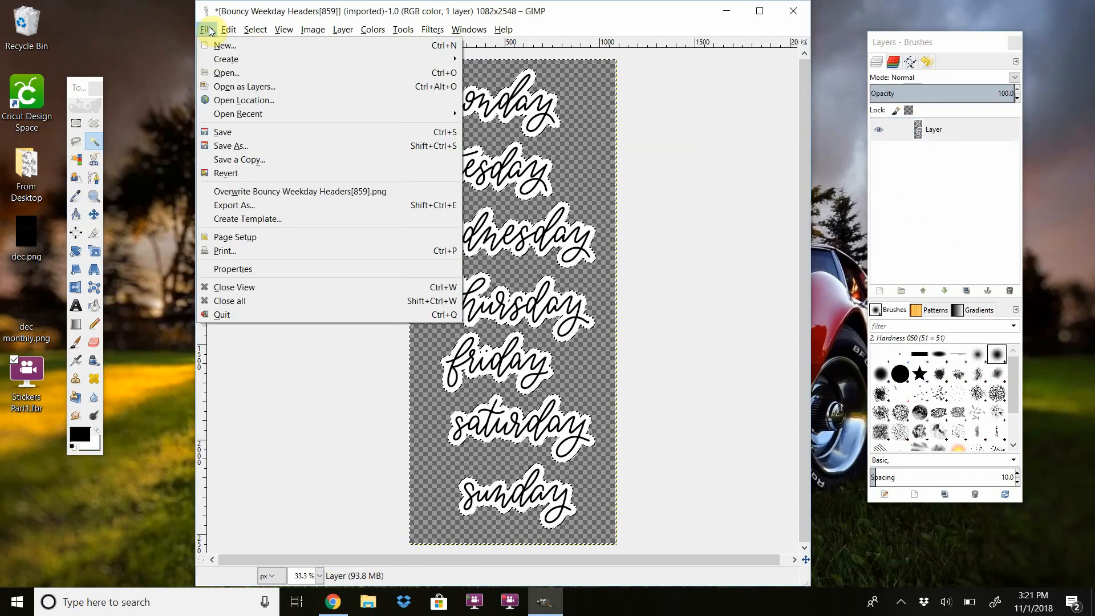
pyautogui.click(250, 208)
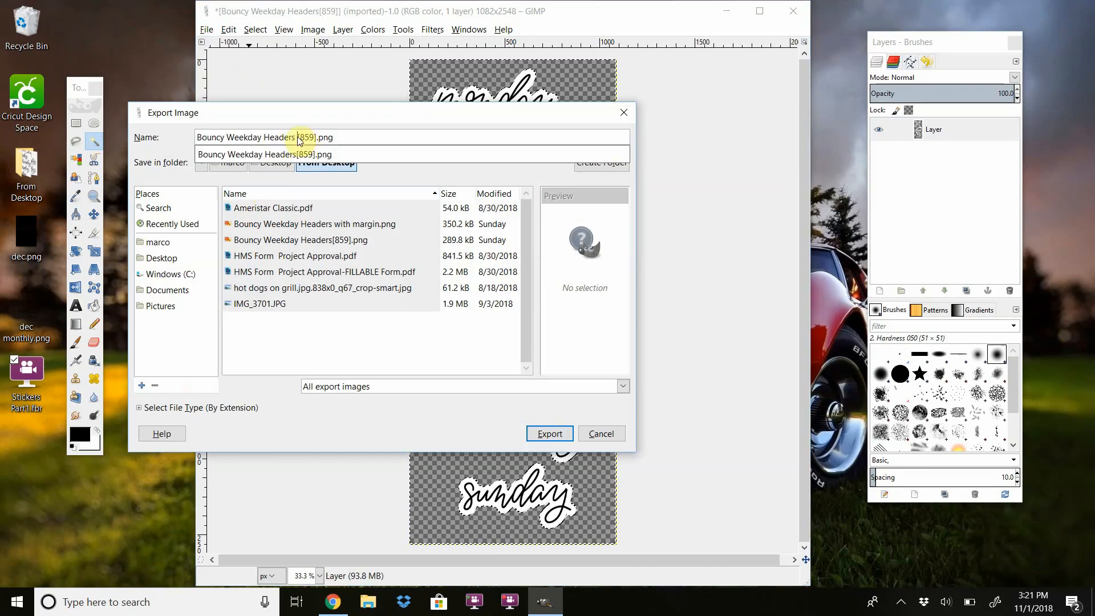
pyautogui.write('2')
pyautogui.write(' with m')
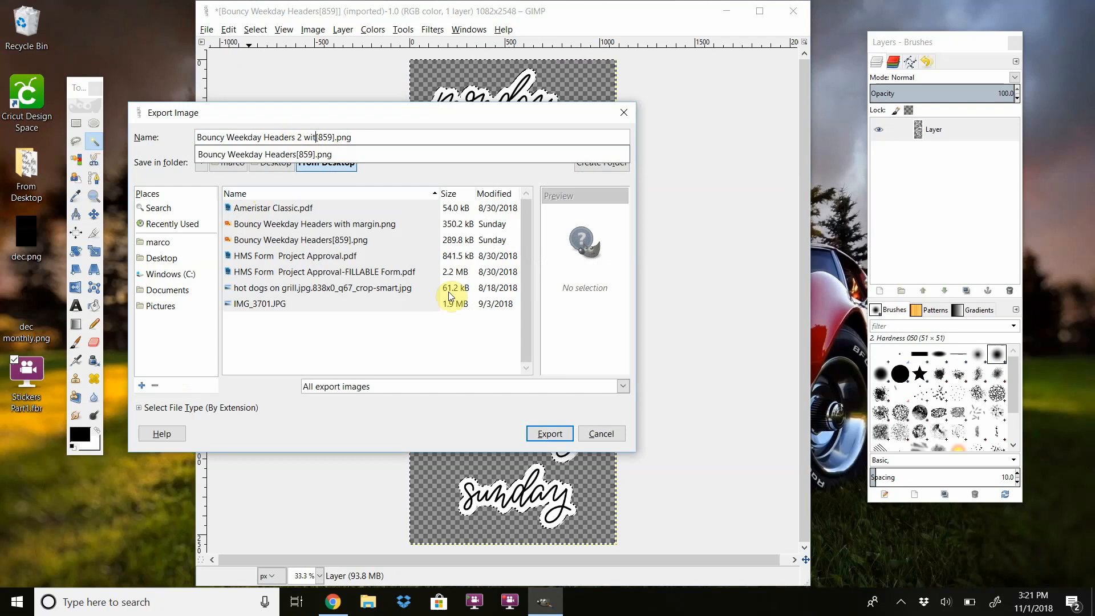
pyautogui.write('argin')
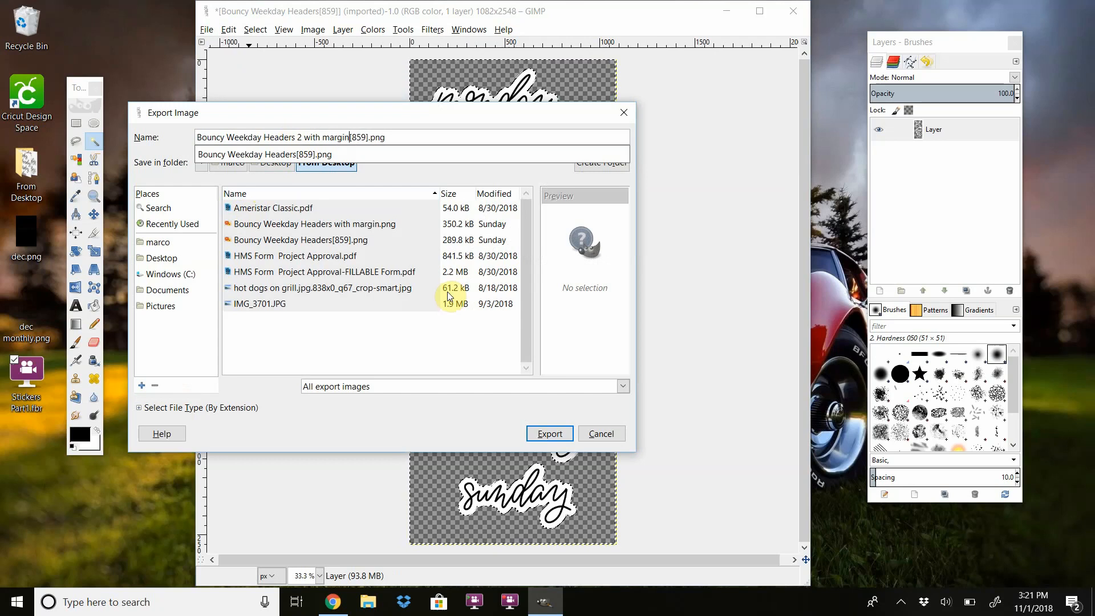
pyautogui.click(555, 437)
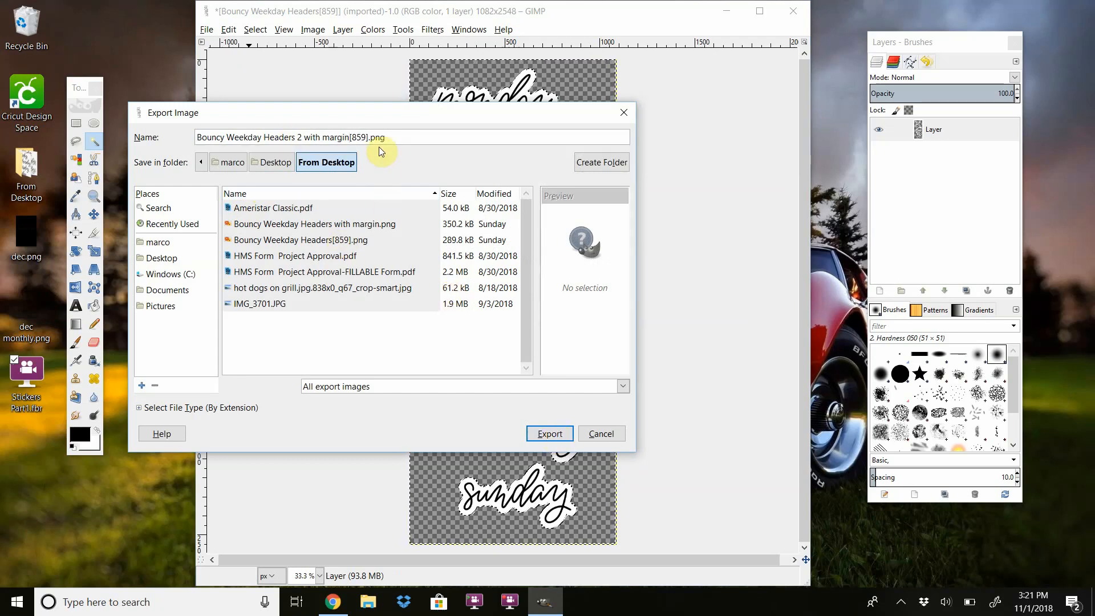
pyautogui.click(547, 440)
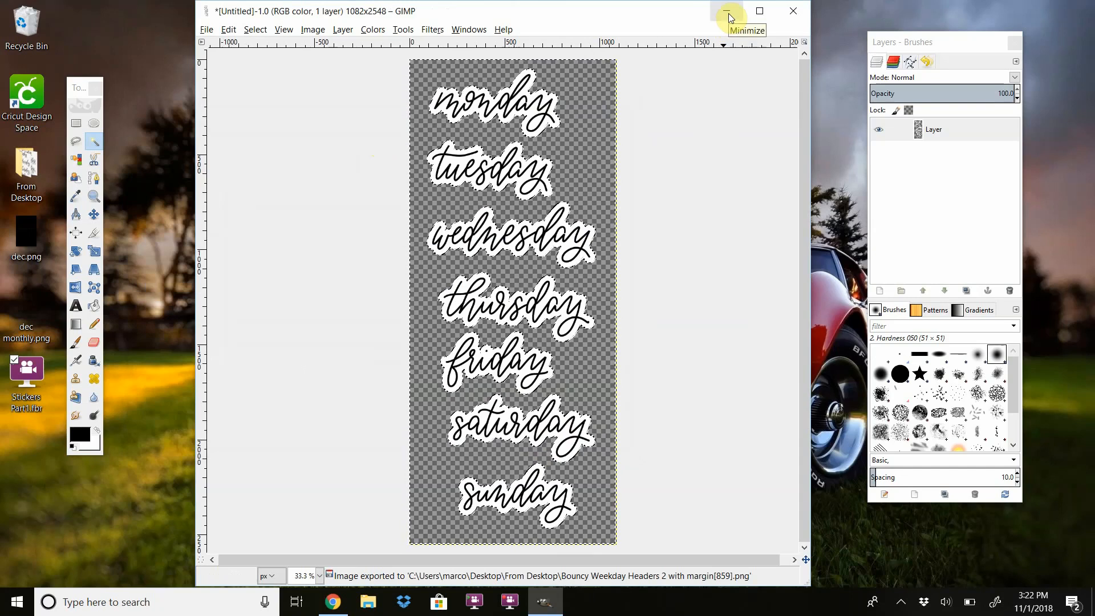
# - Switch to Cricut Design Space and load "Bouncy Weekday Headers 2 with margin[859].png" from the From Desktop folder as an image upload
pyautogui.click(728, 15)
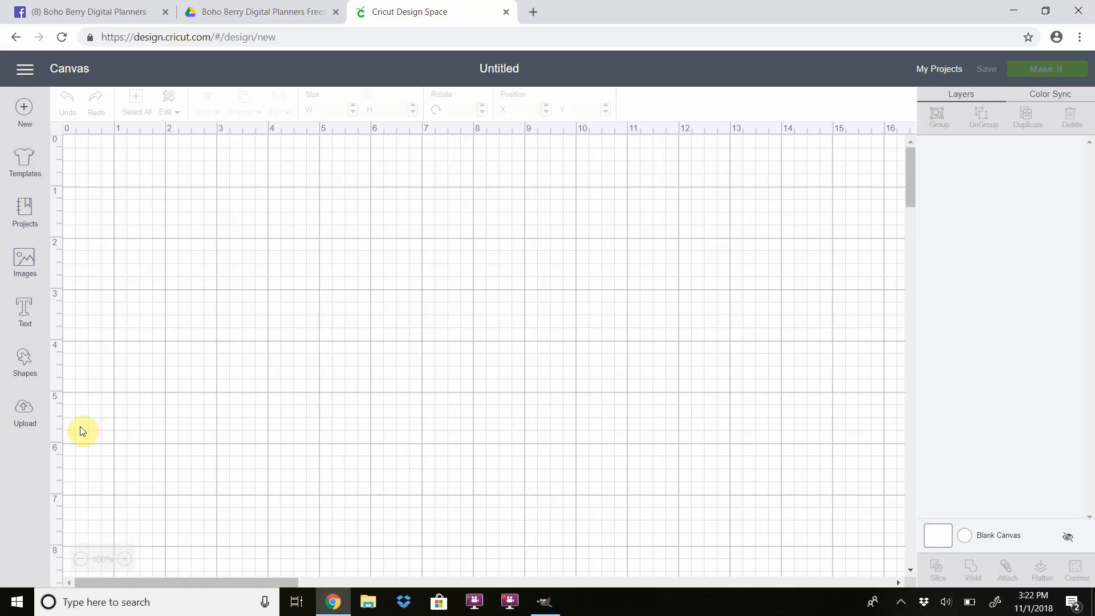
pyautogui.click(25, 415)
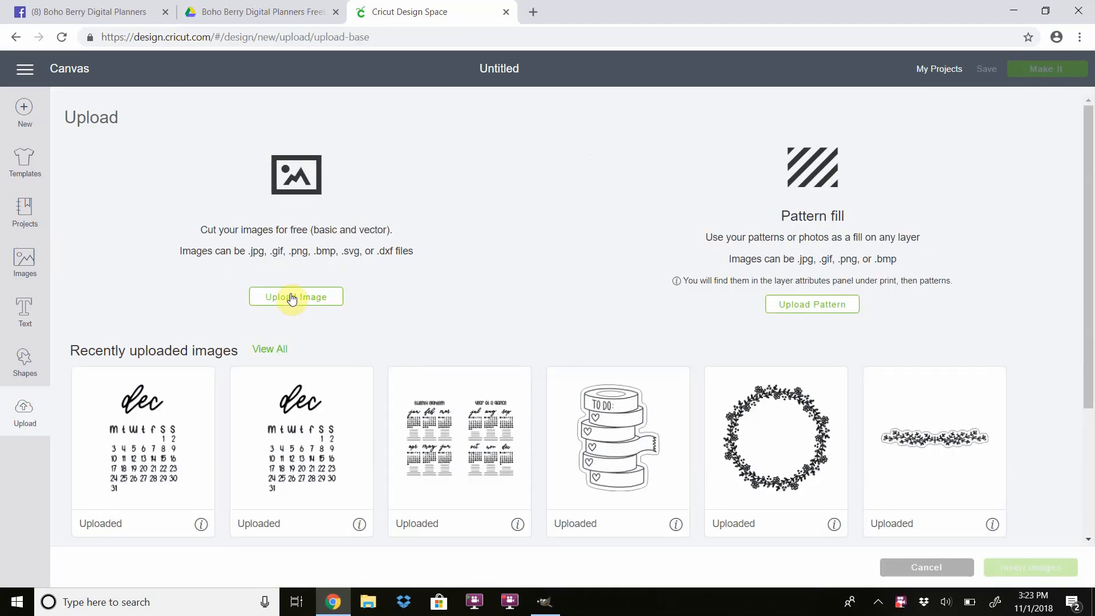
pyautogui.click(291, 297)
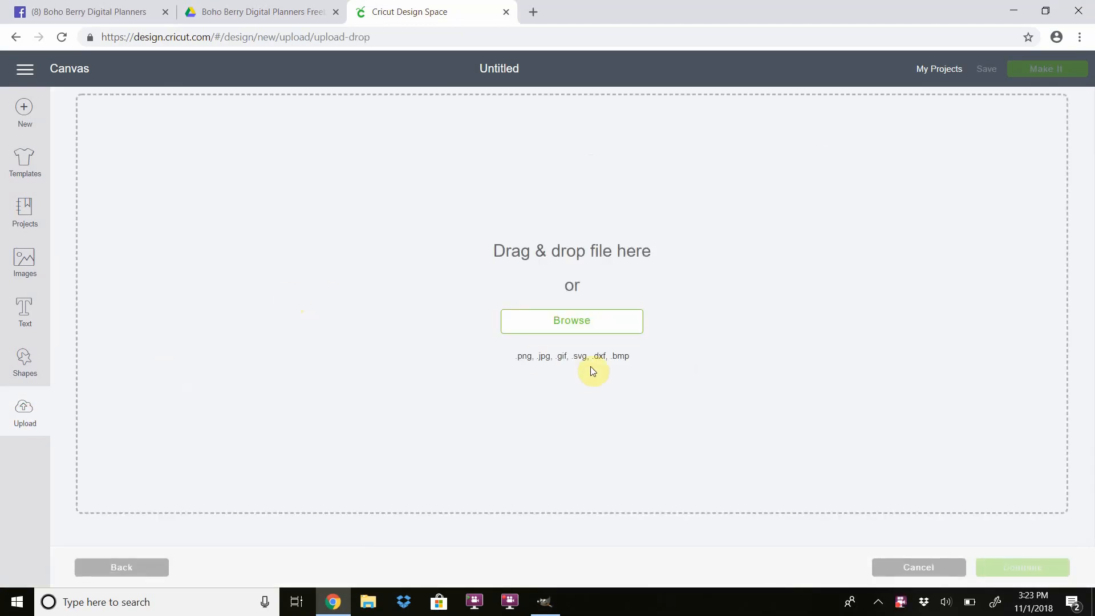
pyautogui.click(606, 333)
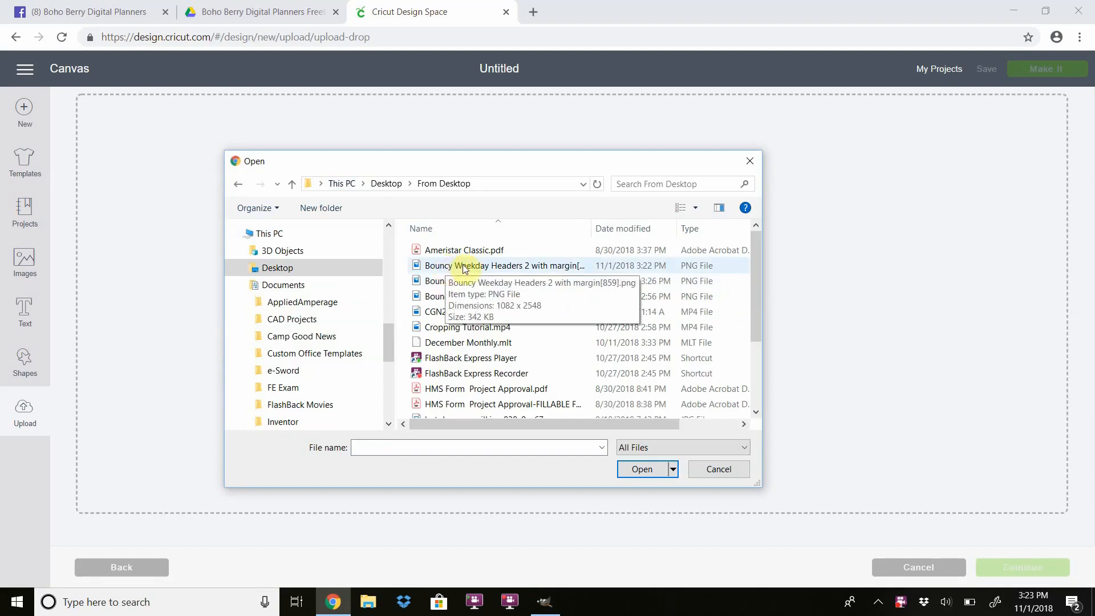
pyautogui.doubleClick(464, 267)
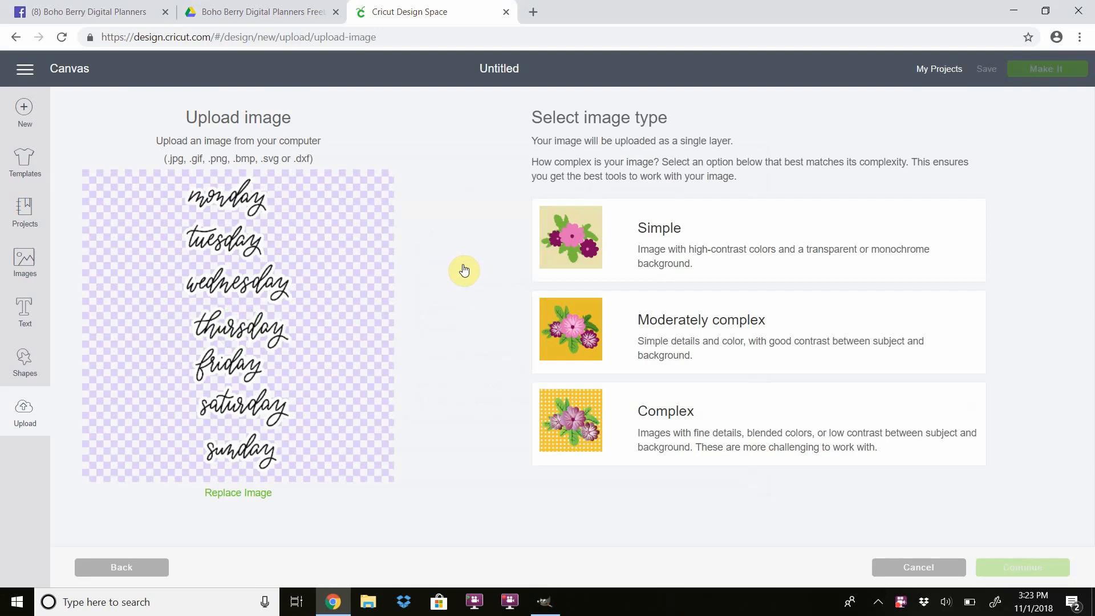
# - Classify the headers image as Complex, check its background for leftovers, and save it as a print then cut image
pyautogui.click(659, 437)
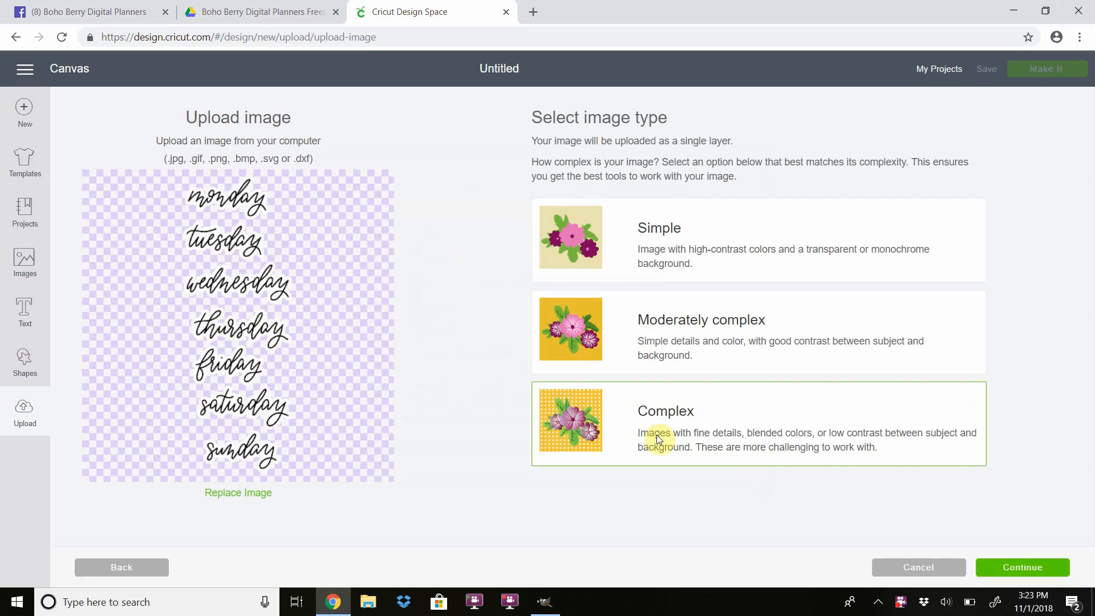
pyautogui.click(1002, 568)
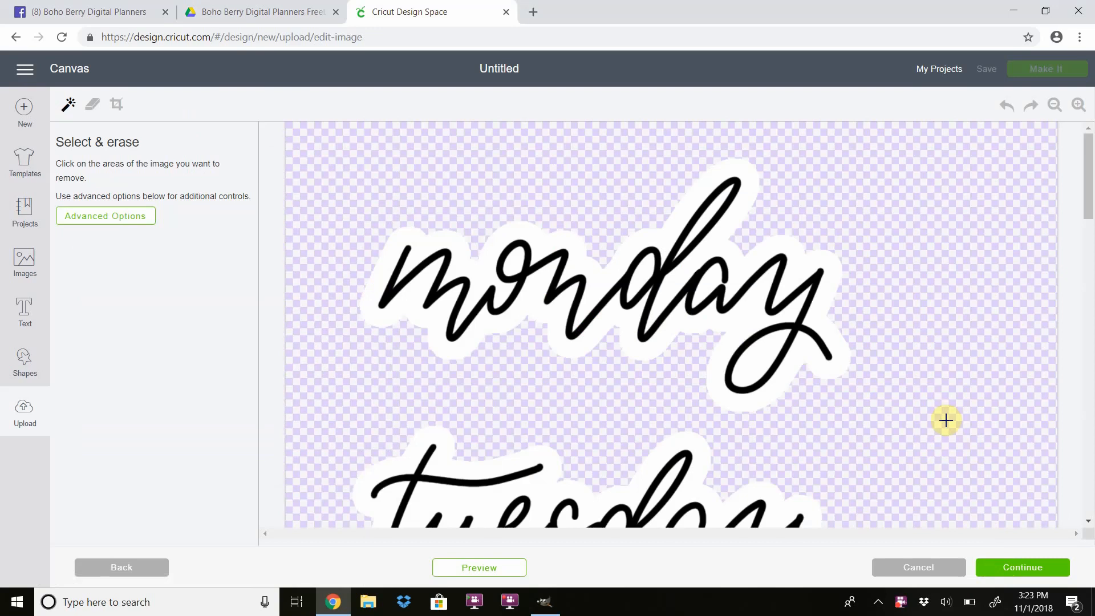
pyautogui.scroll(-4, 945, 420)
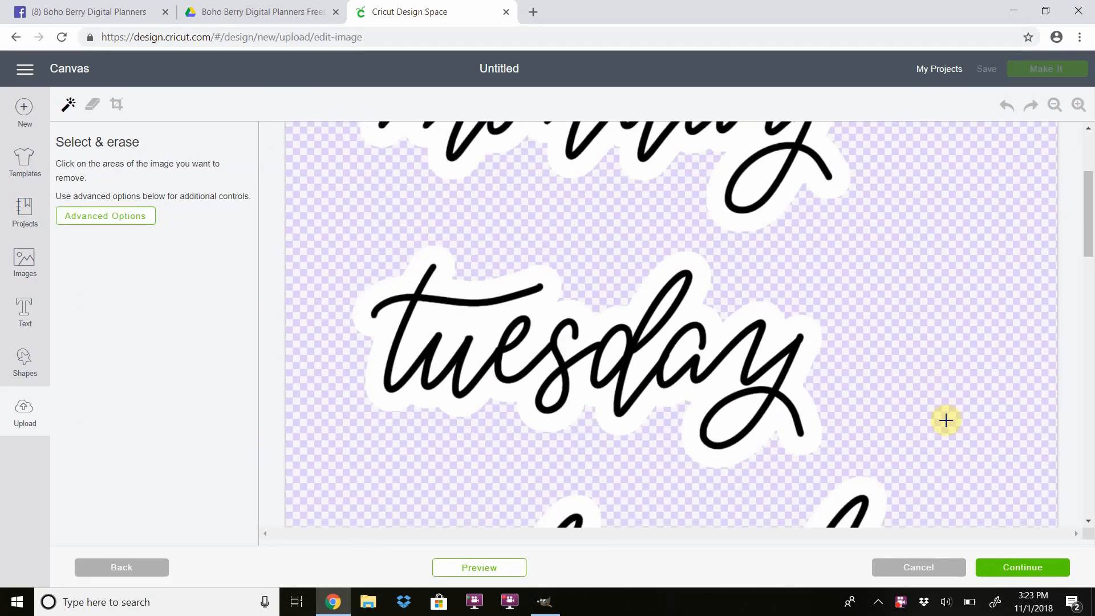
pyautogui.scroll(-10, 945, 420)
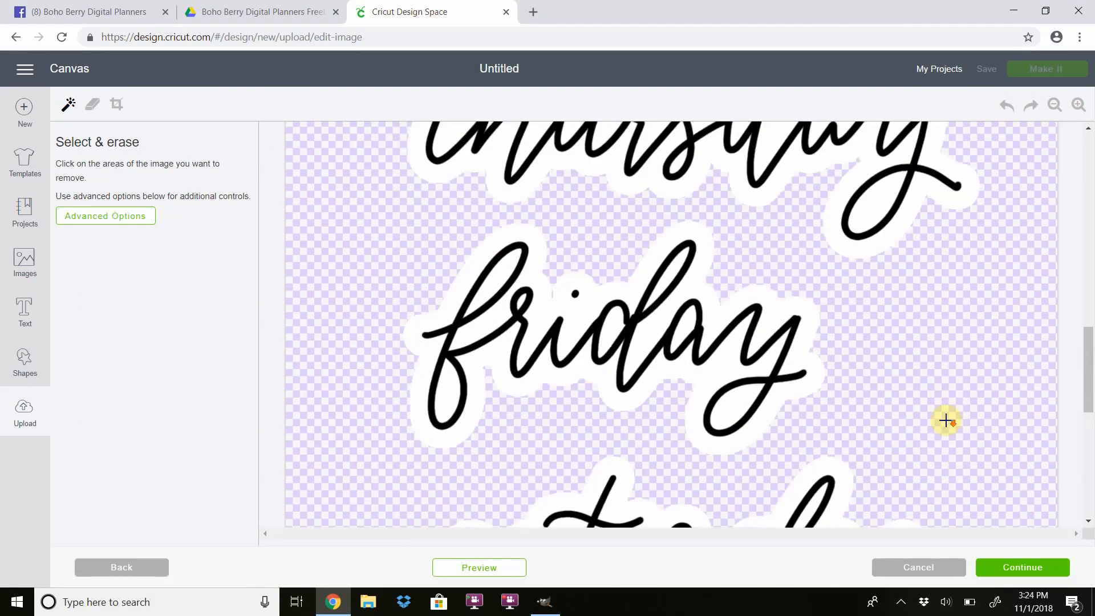
pyautogui.scroll(-3, 945, 420)
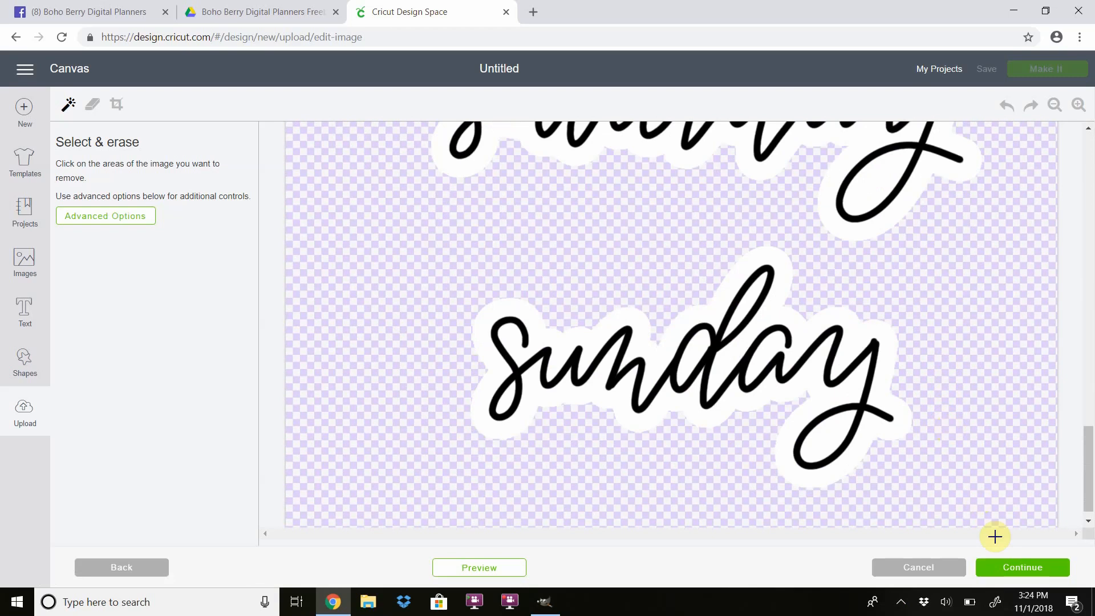
pyautogui.click(997, 568)
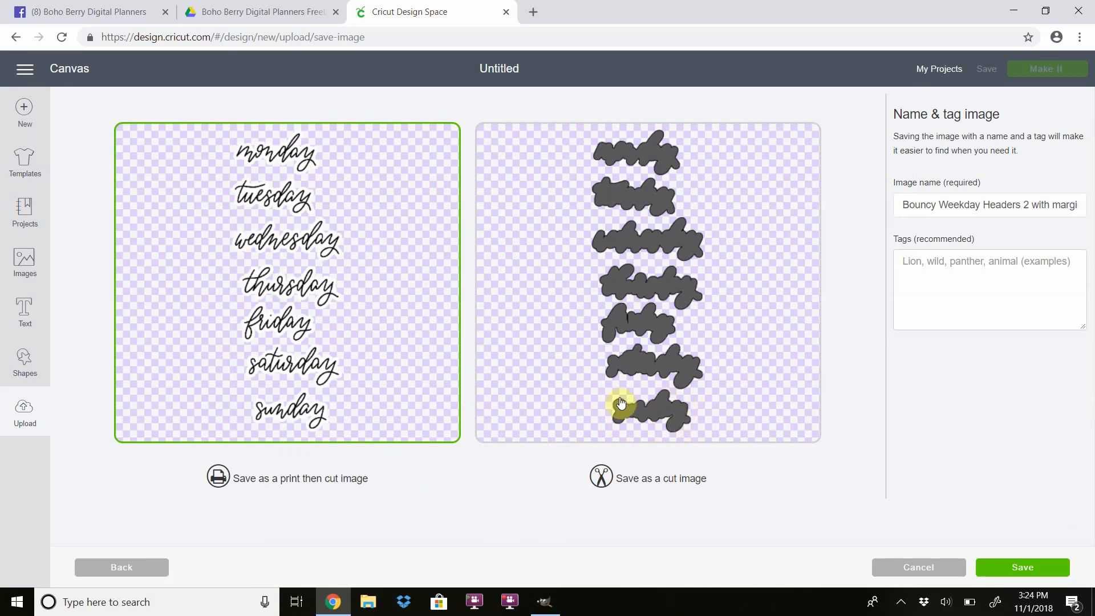
pyautogui.click(989, 568)
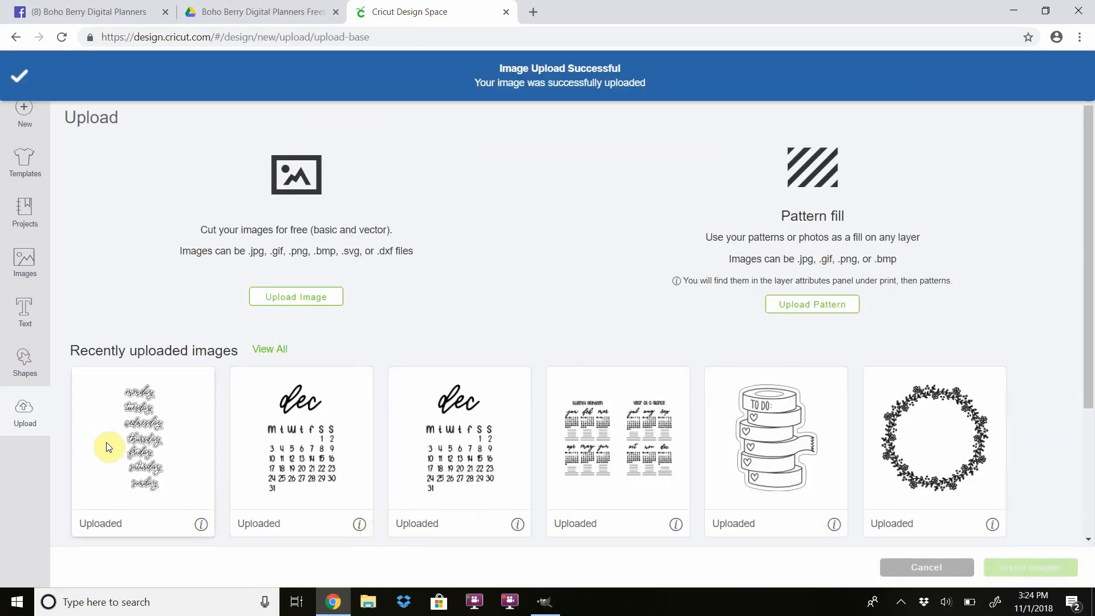
# - Insert the uploaded weekday headers image onto the canvas and set its width to 1.25 inches
pyautogui.click(135, 443)
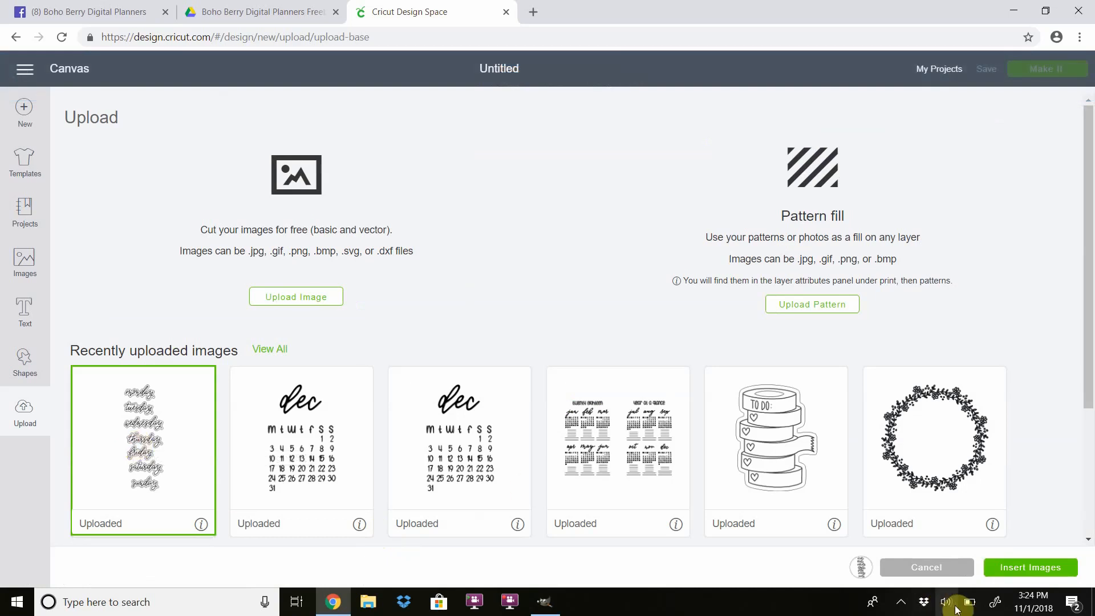
pyautogui.click(1022, 572)
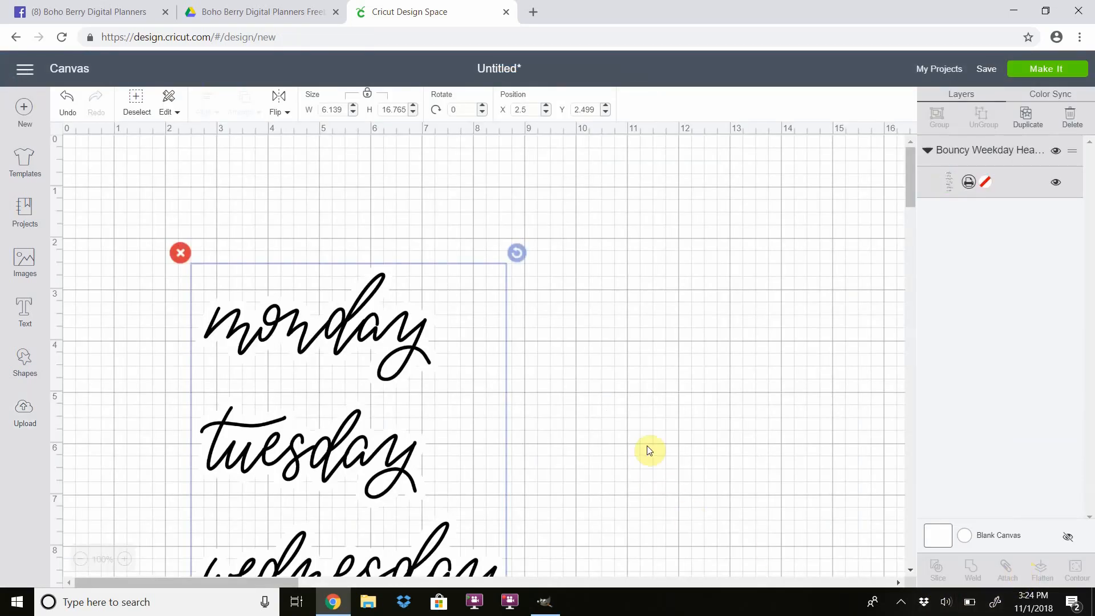
pyautogui.scroll(-10, 649, 451)
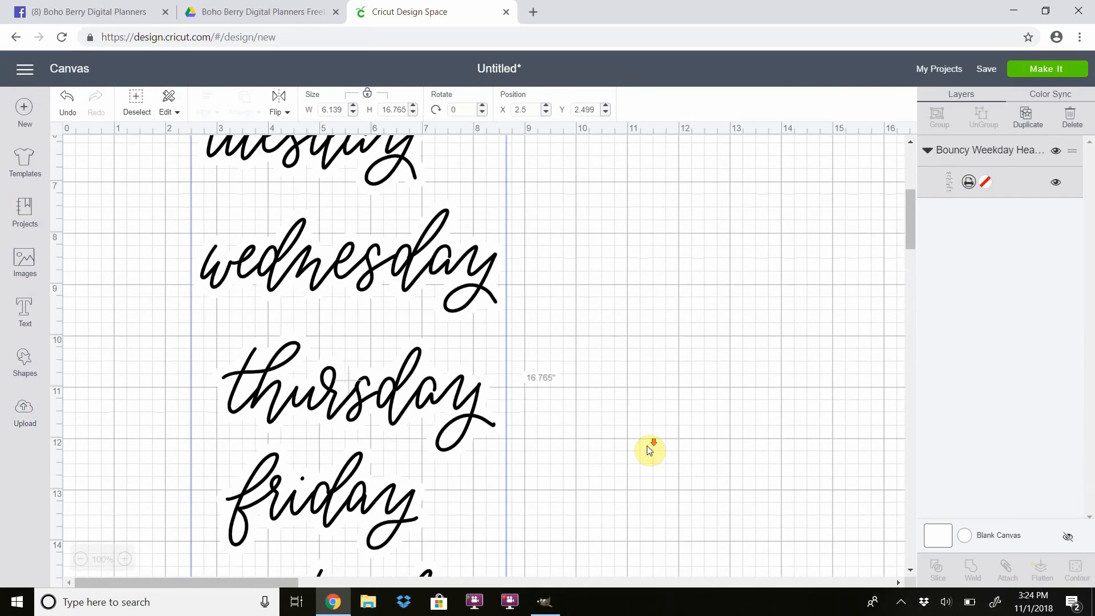
pyautogui.scroll(8, 648, 451)
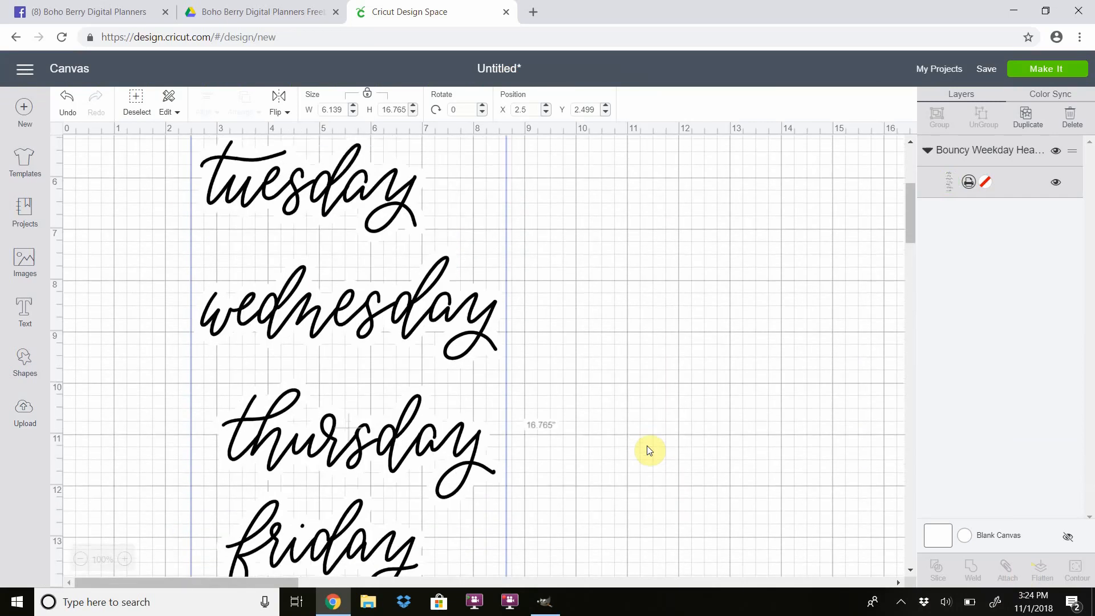
pyautogui.scroll(3, 649, 450)
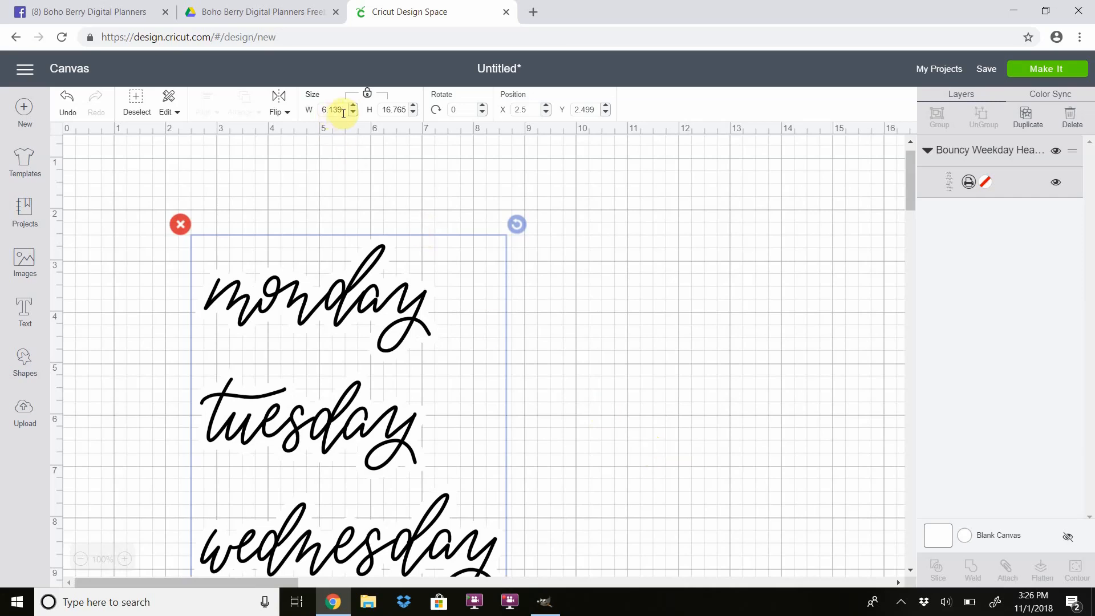
pyautogui.moveTo(344, 113); pyautogui.dragTo(321, 110)
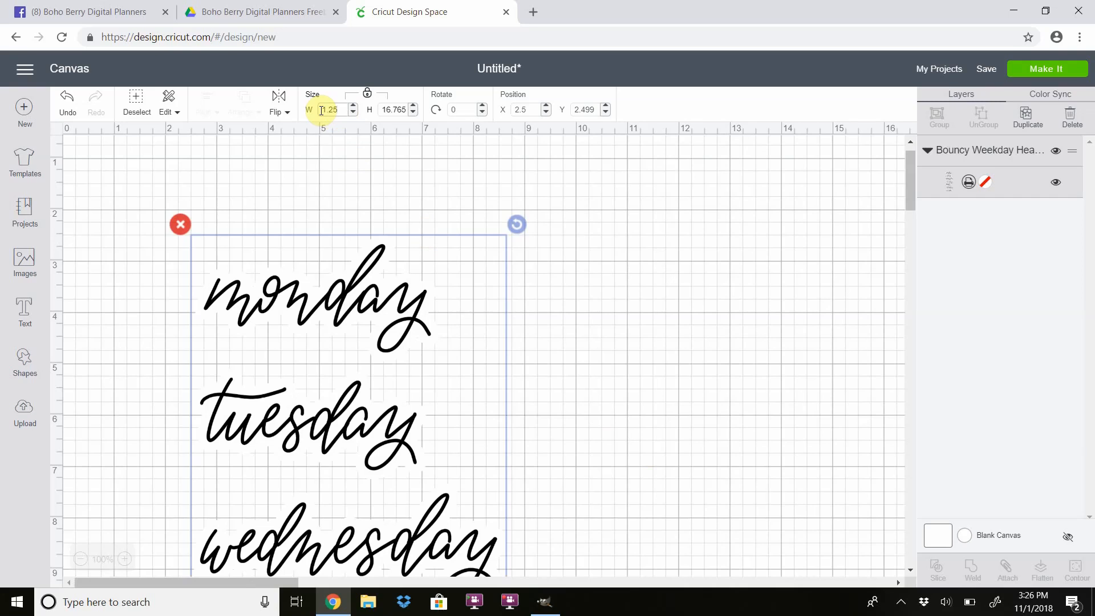
pyautogui.press('Return')
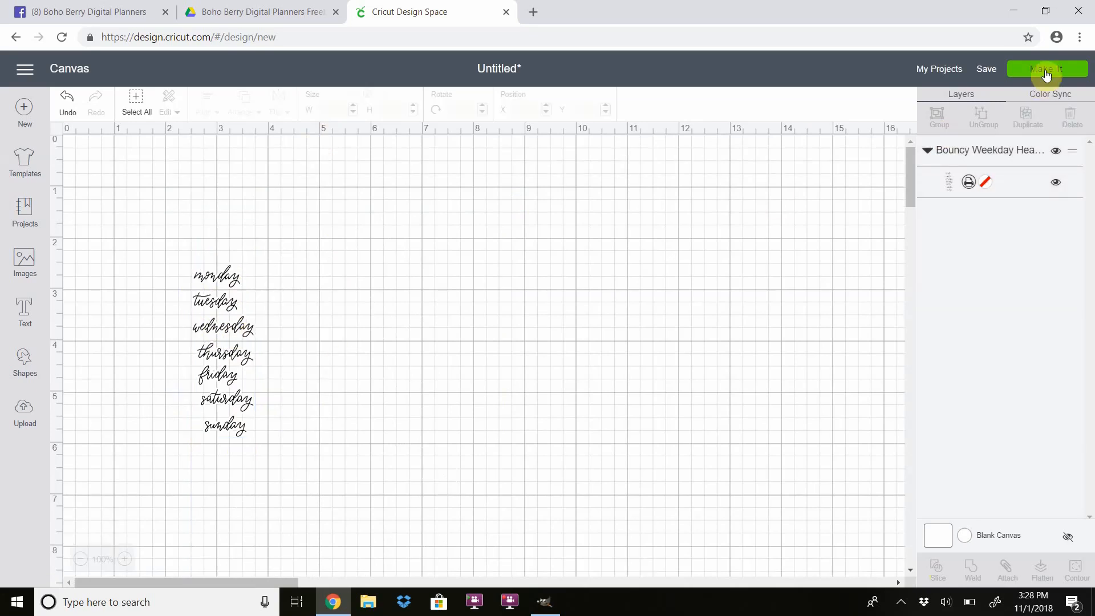
# - Send the design to the mat preview and apply 8 project copies
pyautogui.click(1045, 71)
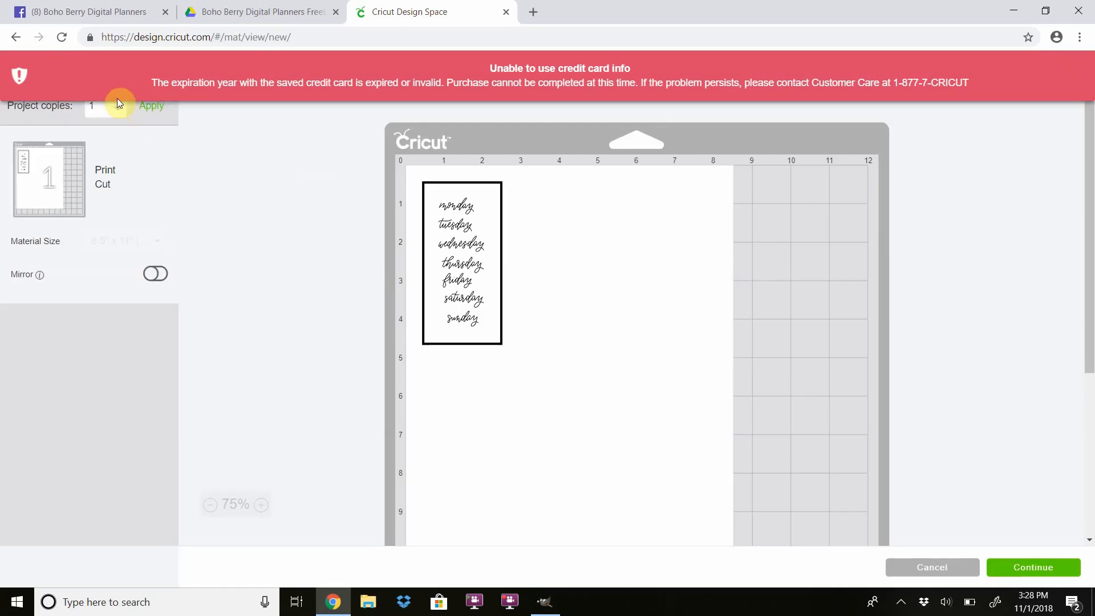
pyautogui.click(117, 100)
pyautogui.click(118, 100)
pyautogui.click(117, 100)
pyautogui.click(118, 100)
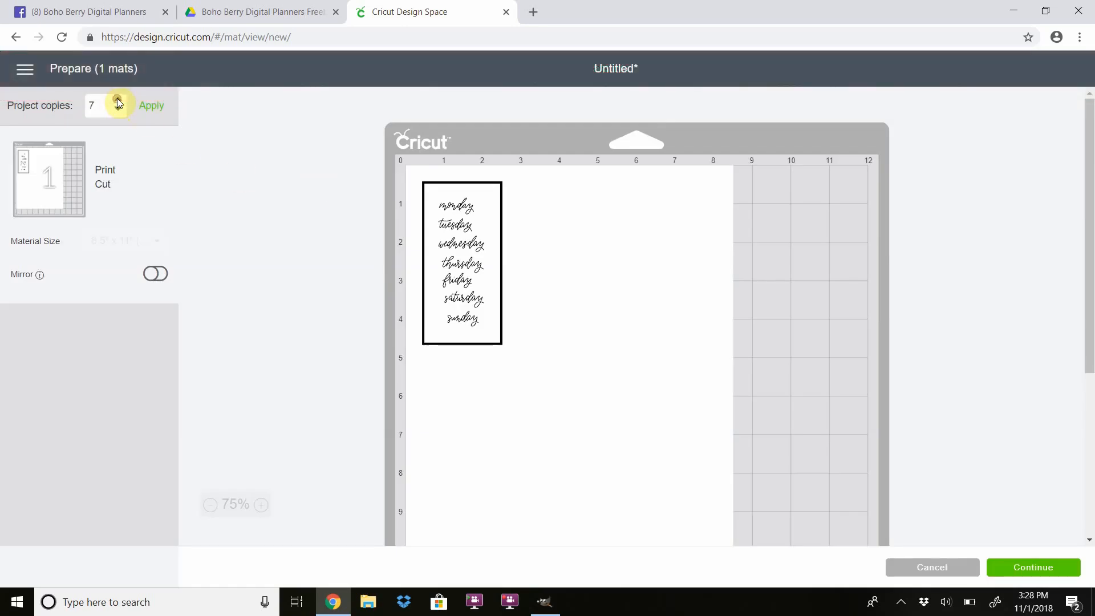
pyautogui.click(151, 109)
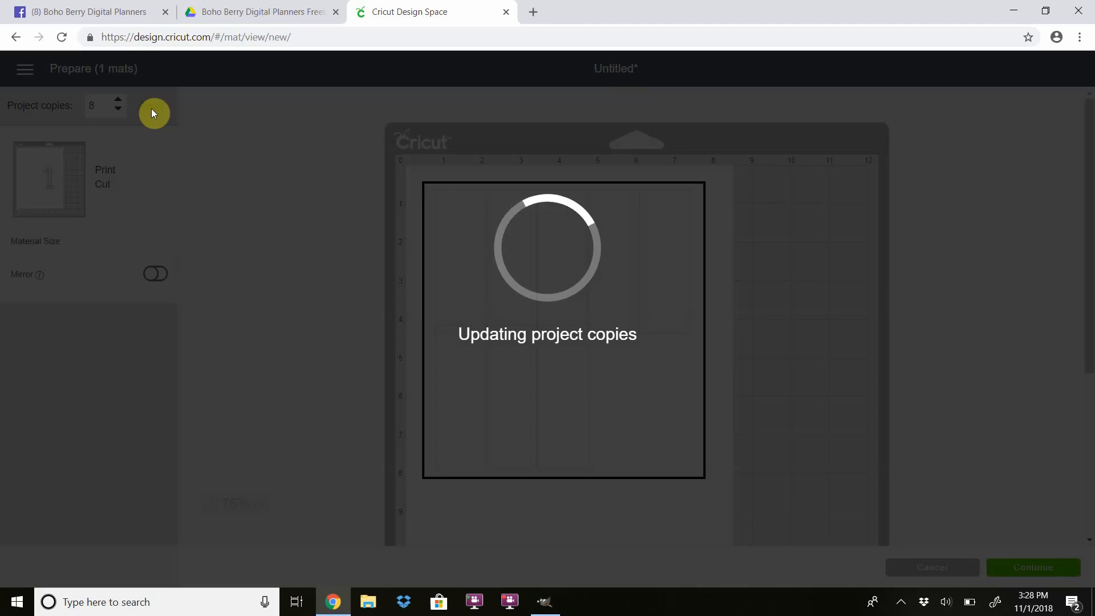
# - Check how the copies fit on the mat and raise the project copies to 12
pyautogui.scroll(-2, 266, 217)
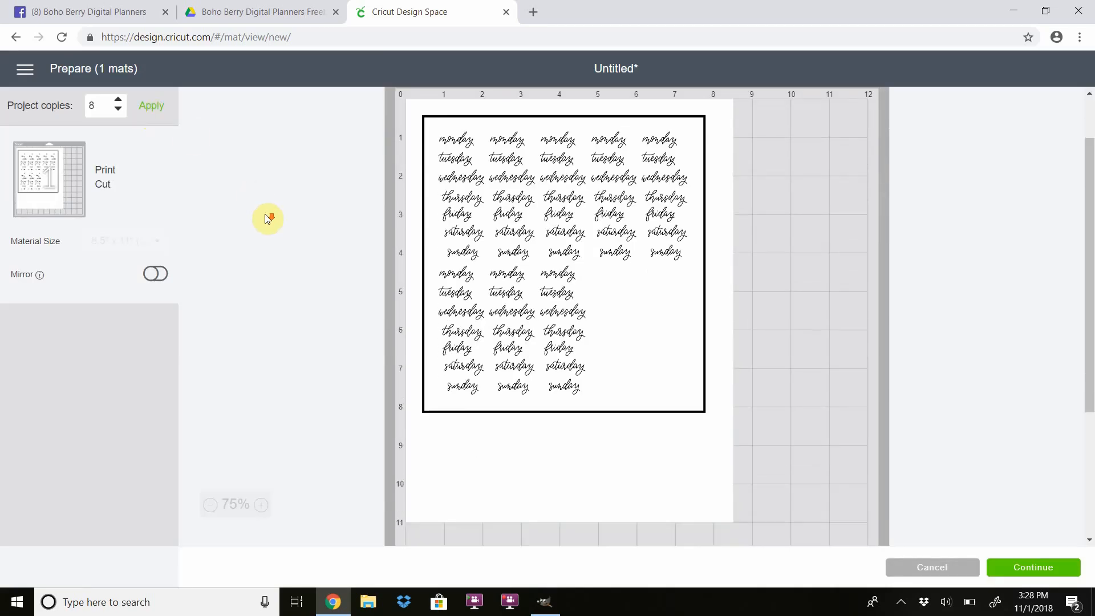
pyautogui.scroll(2, 266, 219)
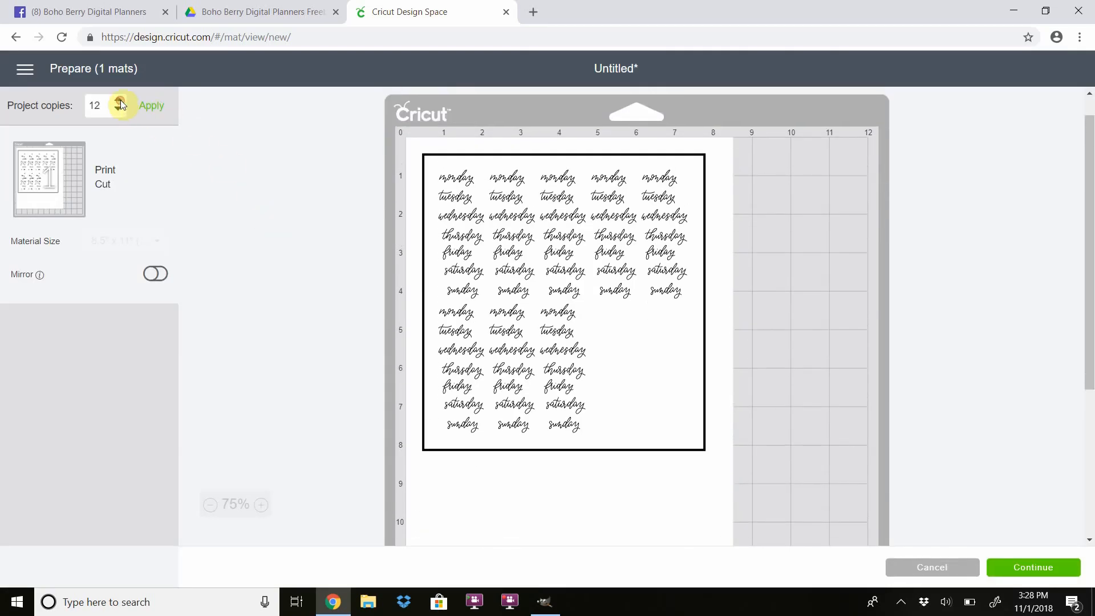
pyautogui.click(151, 108)
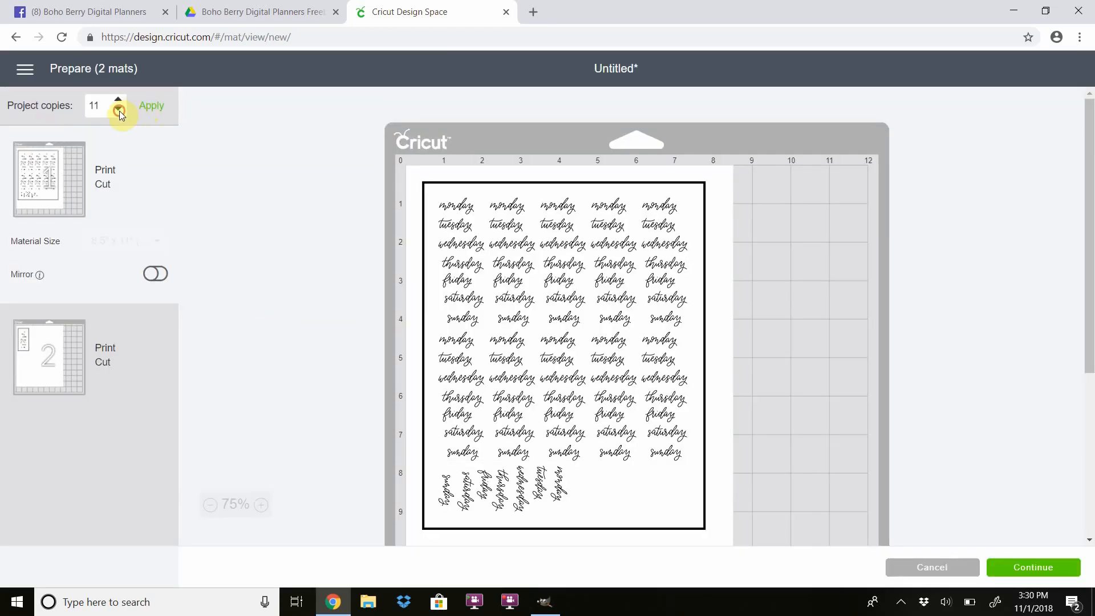
# - Apply 11 project copies and continue to the print stage
pyautogui.click(152, 108)
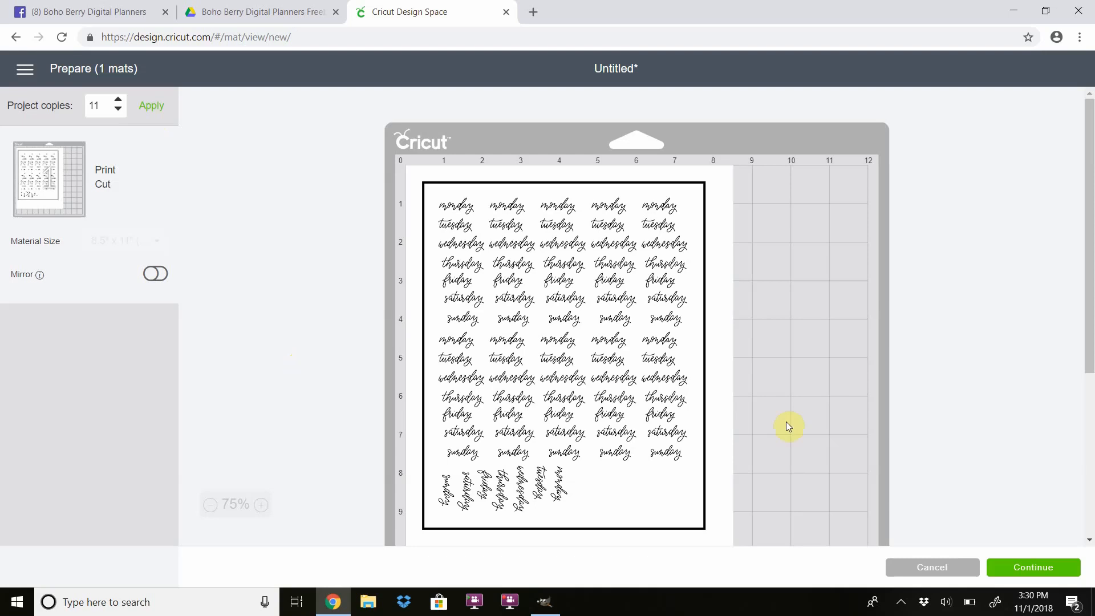
pyautogui.click(1016, 570)
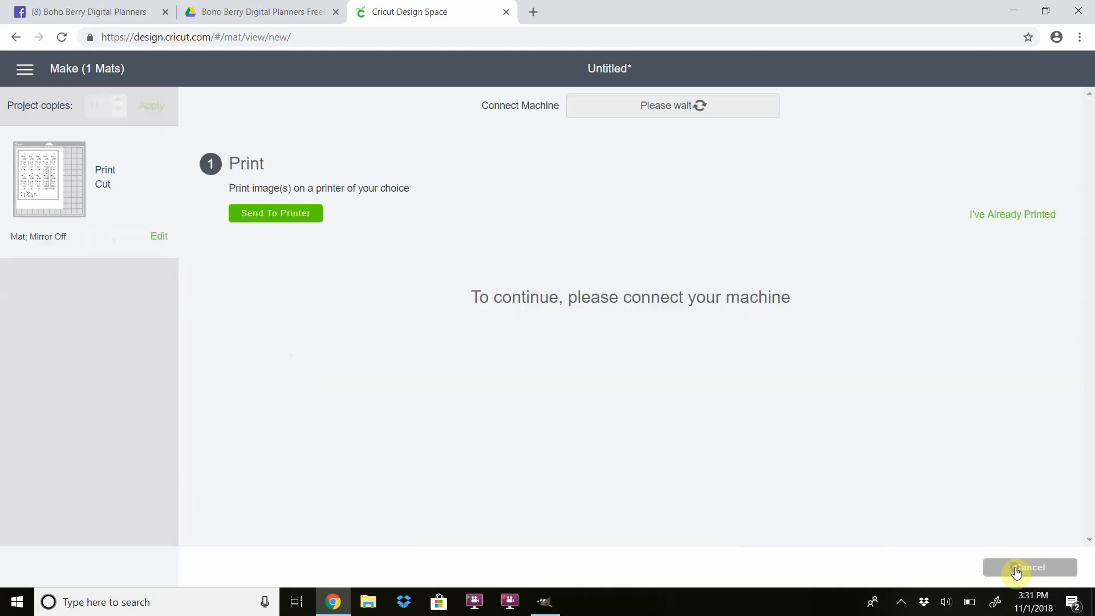